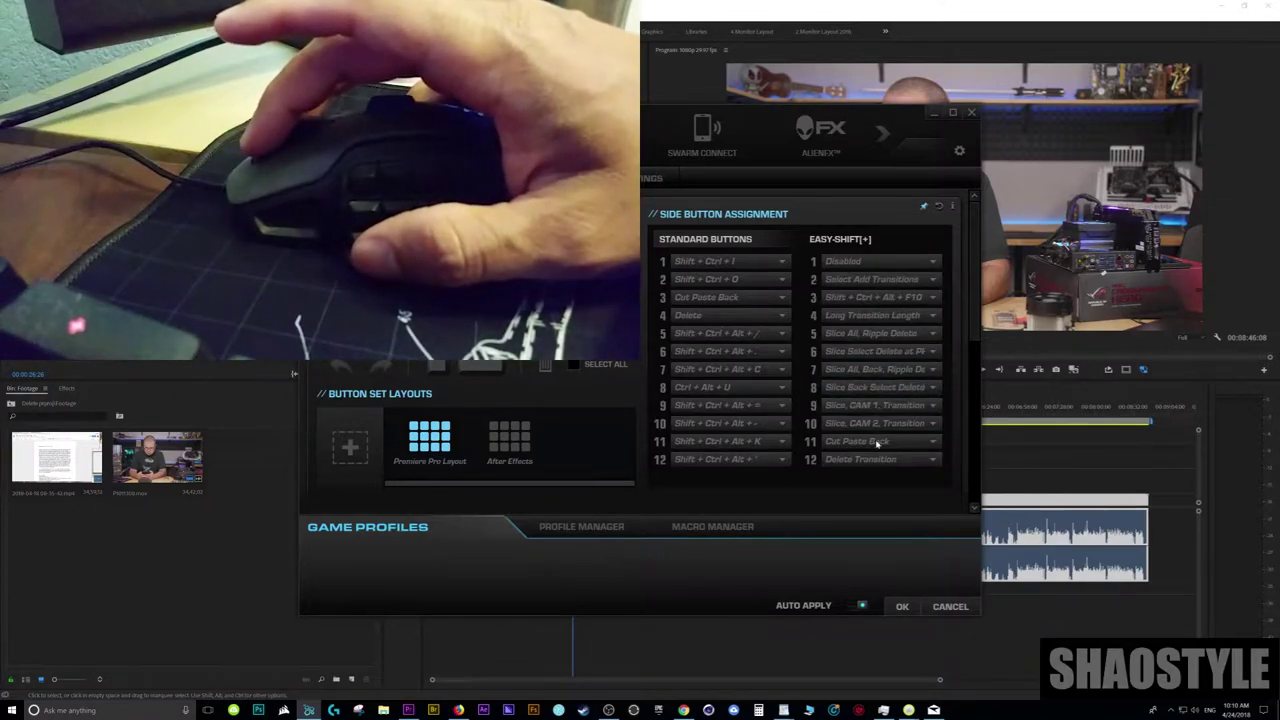
- Review the macro categories available for Easy-Shift side button 3, keeping its current assignment
left_click(932, 298)
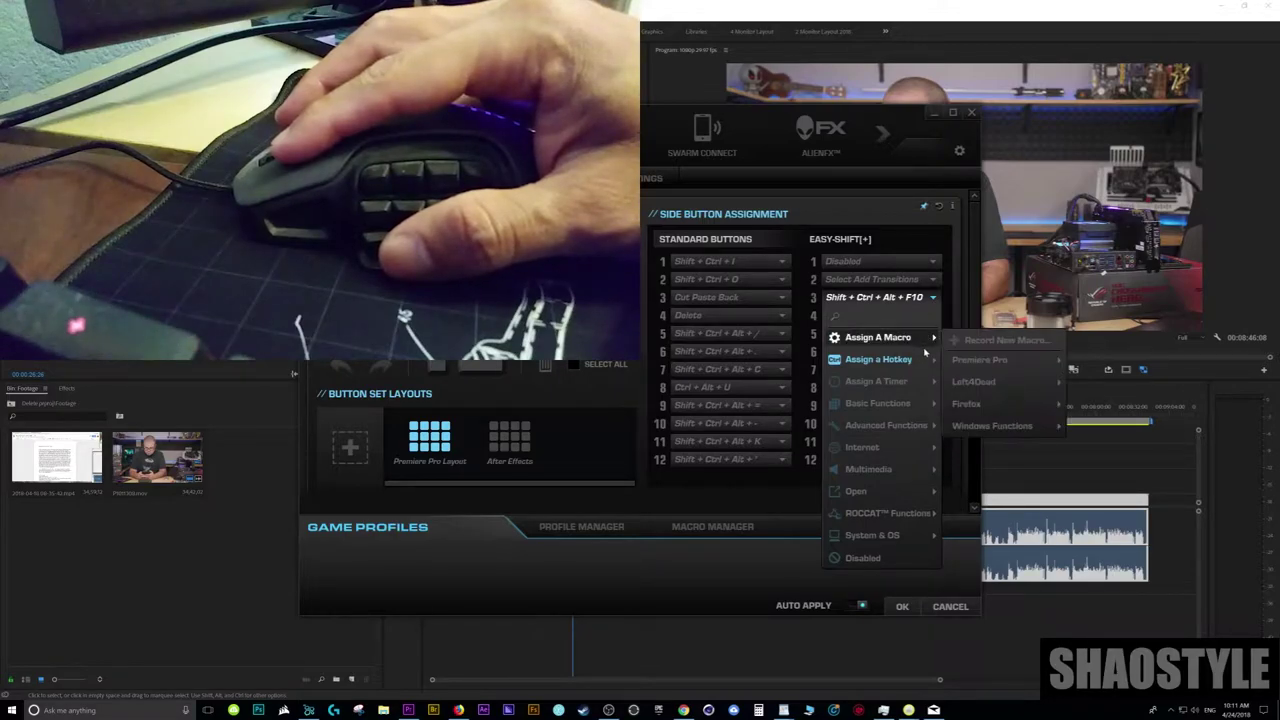
mouse_move(931, 338)
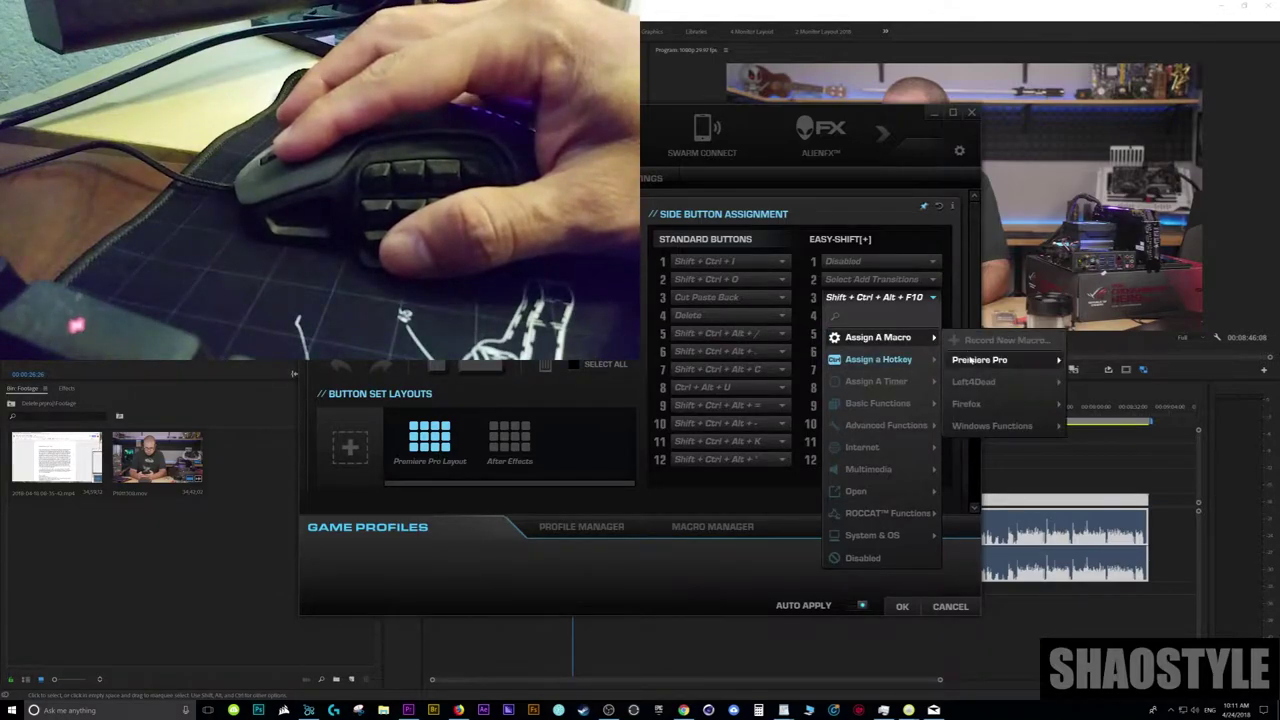
mouse_move(985, 359)
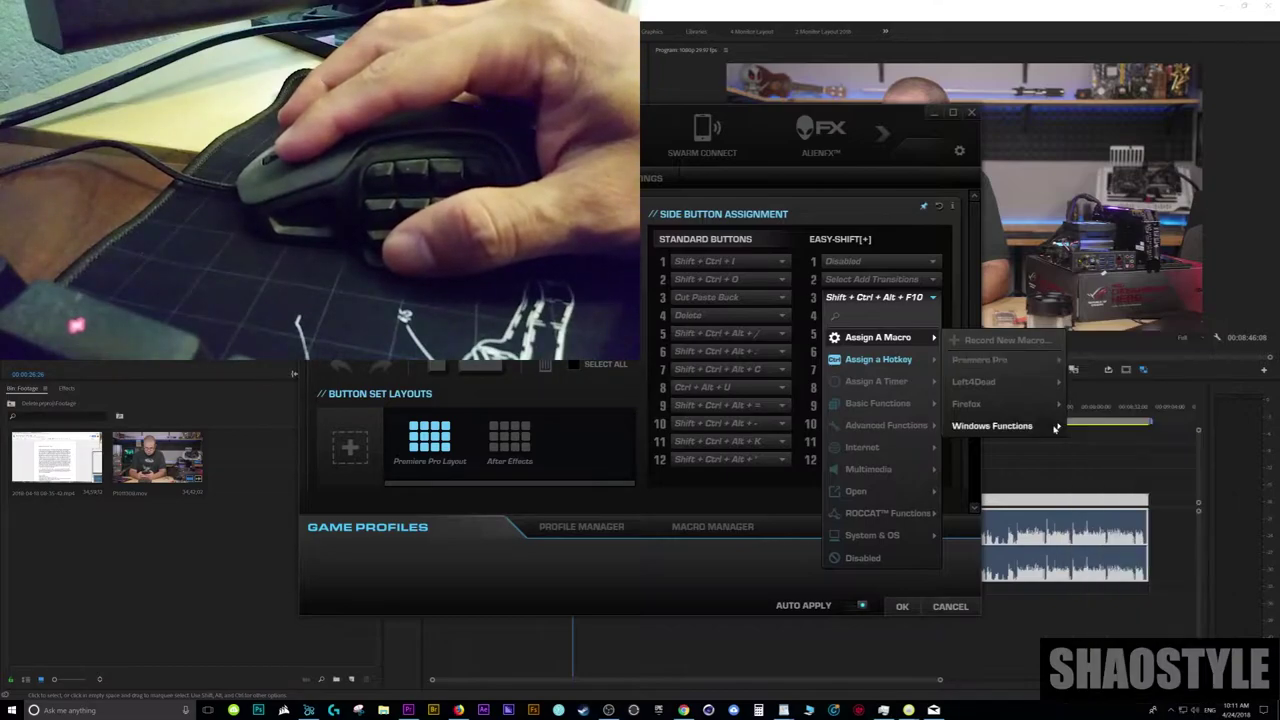
left_click(737, 586)
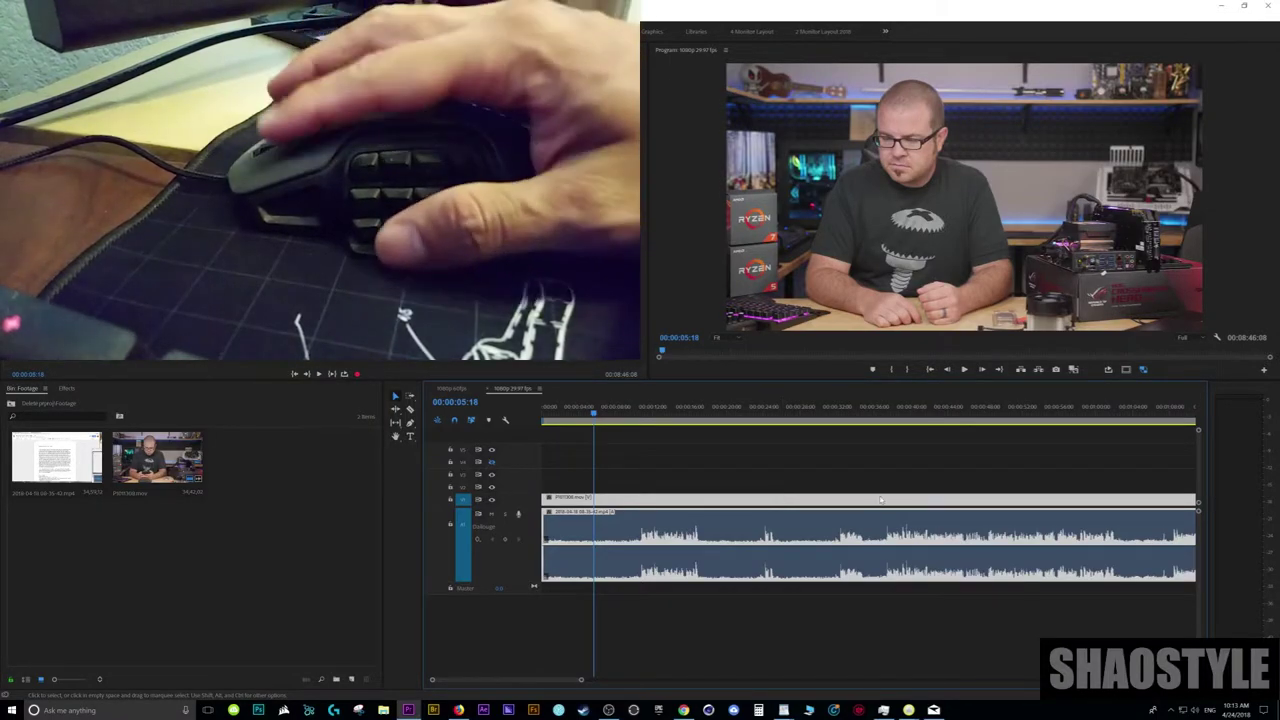
- Place the playhead at 00:00:09:20, expand the video tracks and adjust the height of the dialogue audio track
left_click(631, 408)
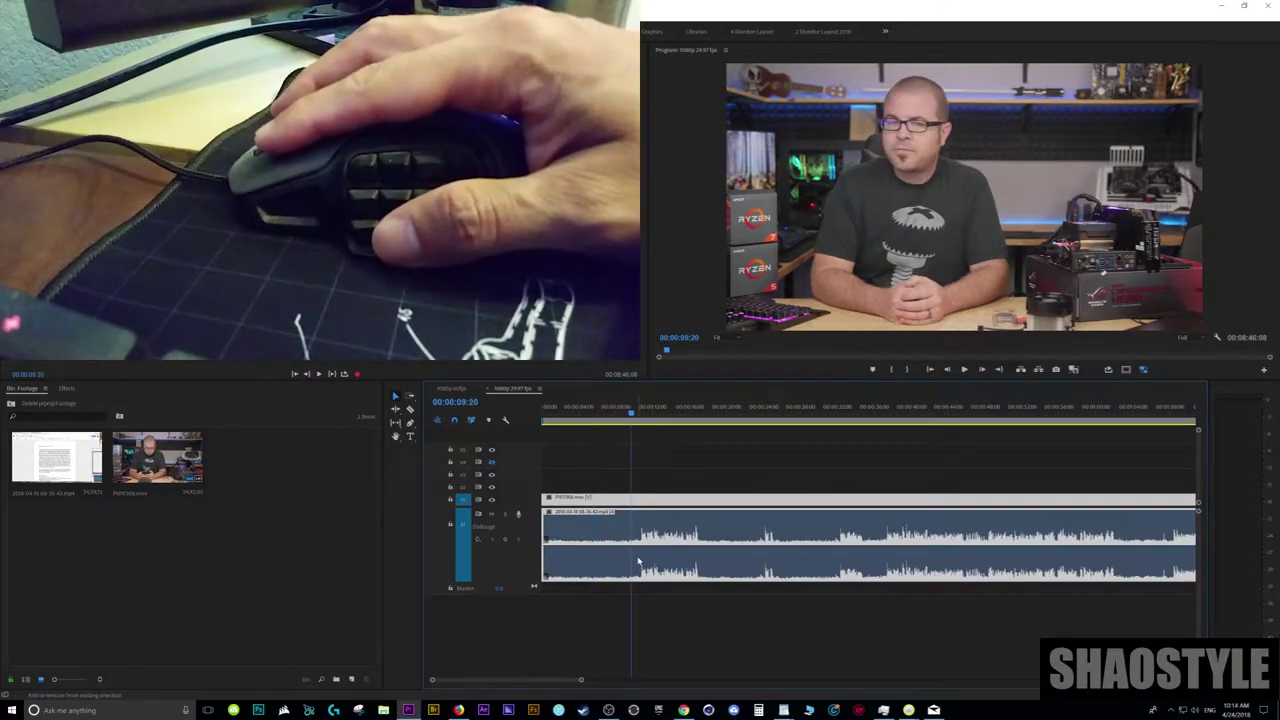
scroll(511, 553, "up", 2)
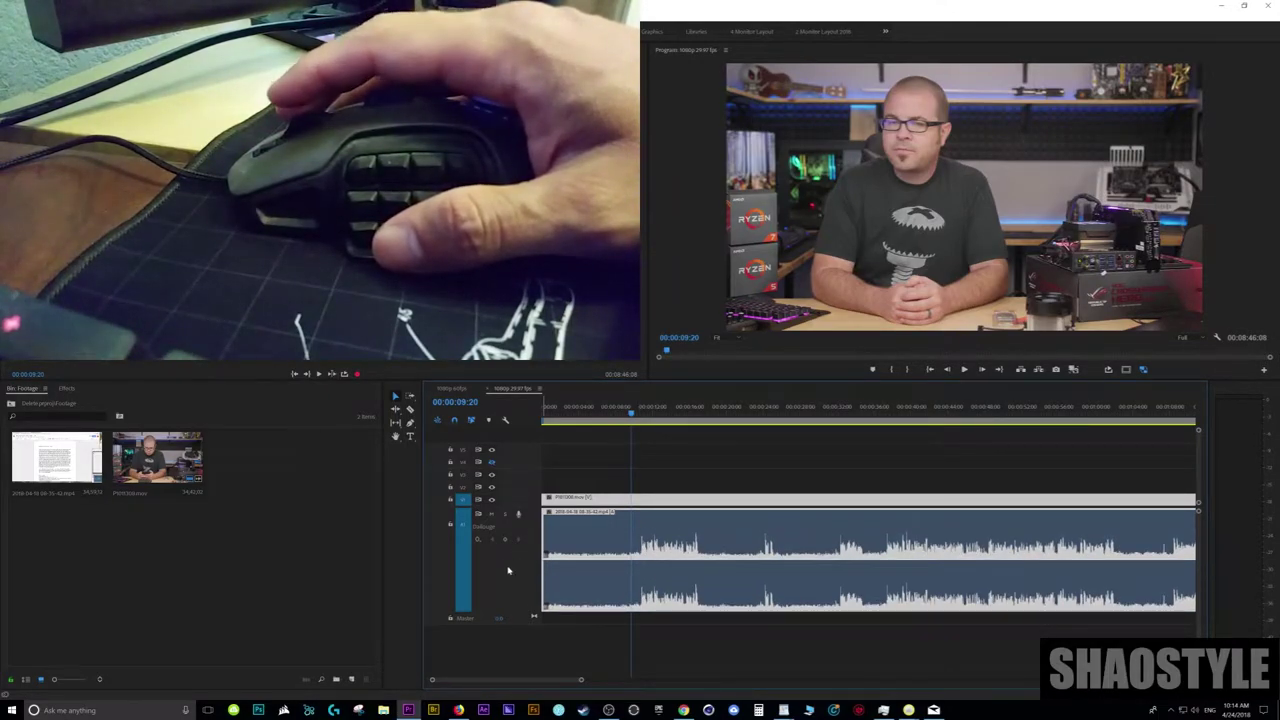
scroll(508, 568, "down", 5)
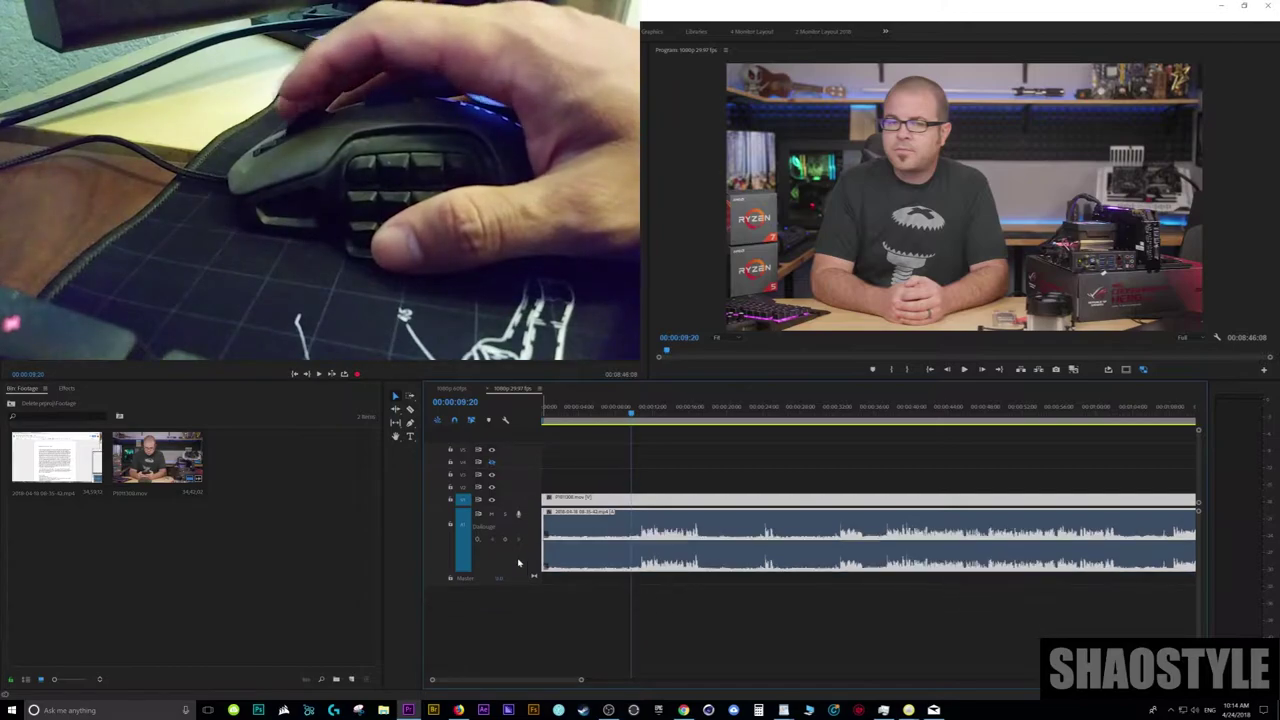
scroll(518, 563, "up", 5)
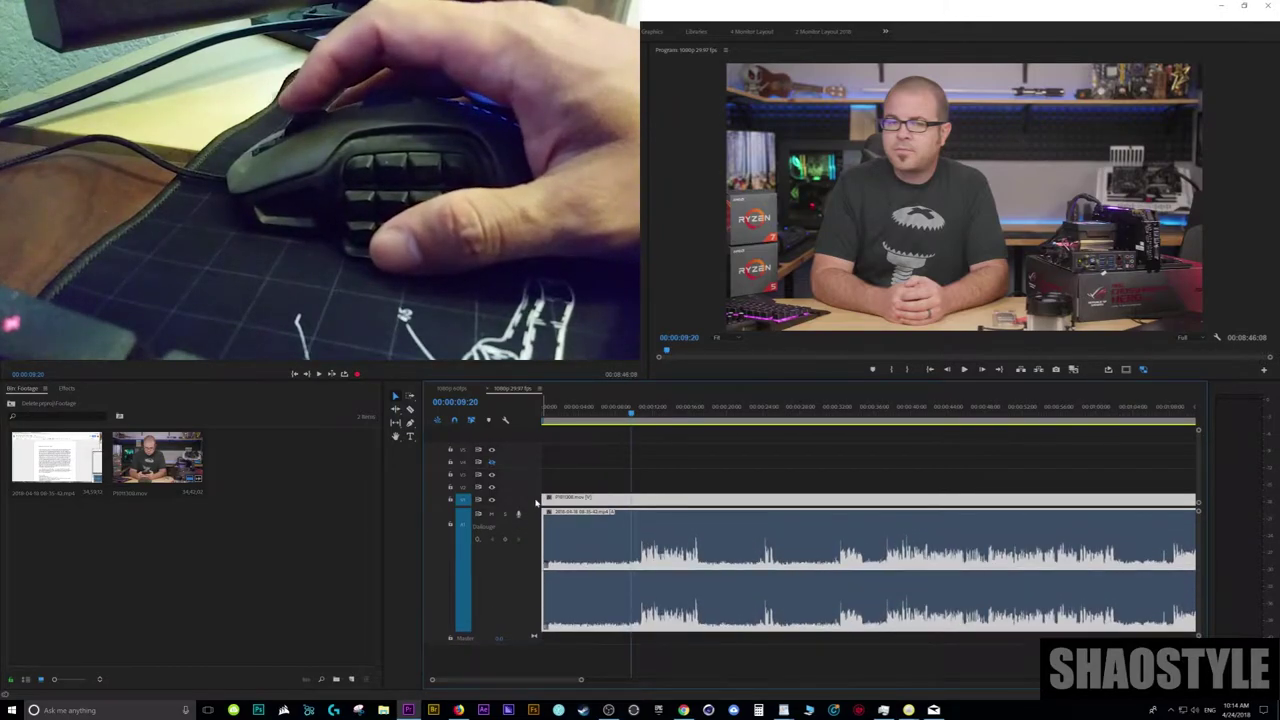
key("shift+=")
scroll(508, 560, "down", 1)
scroll(509, 550, "up", 1)
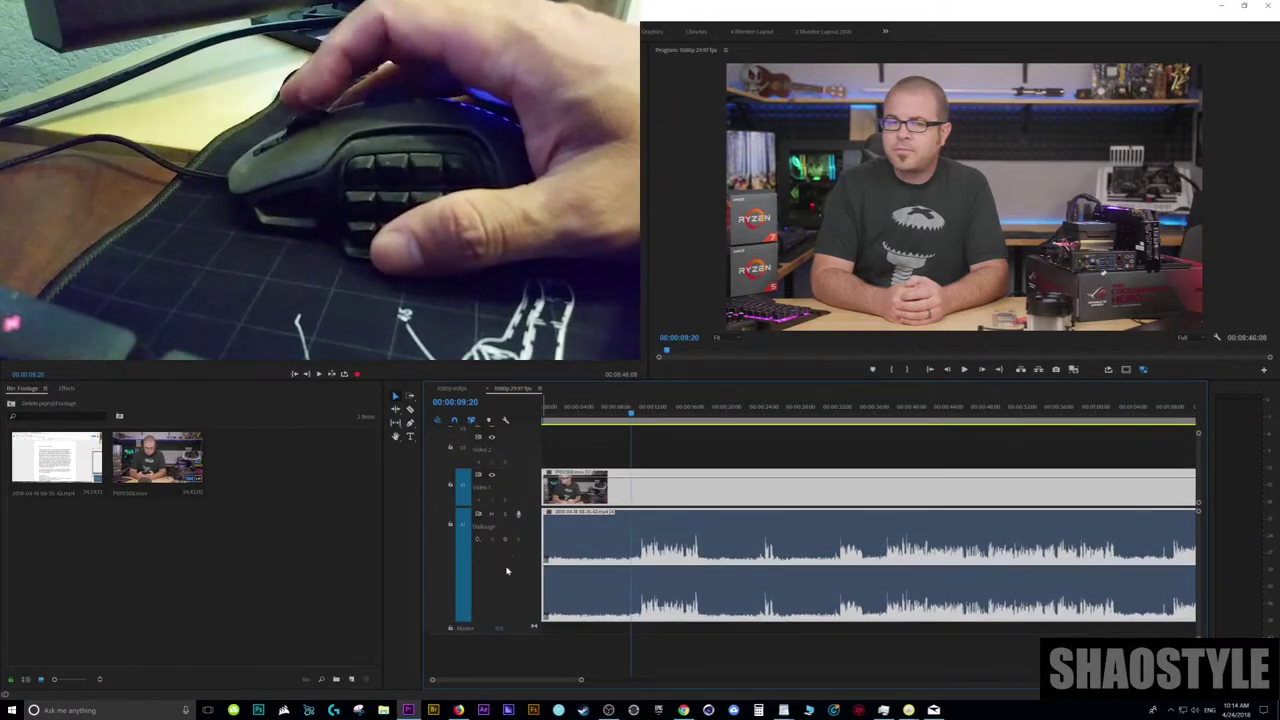
scroll(507, 570, "up", 1)
scroll(507, 568, "up", 1)
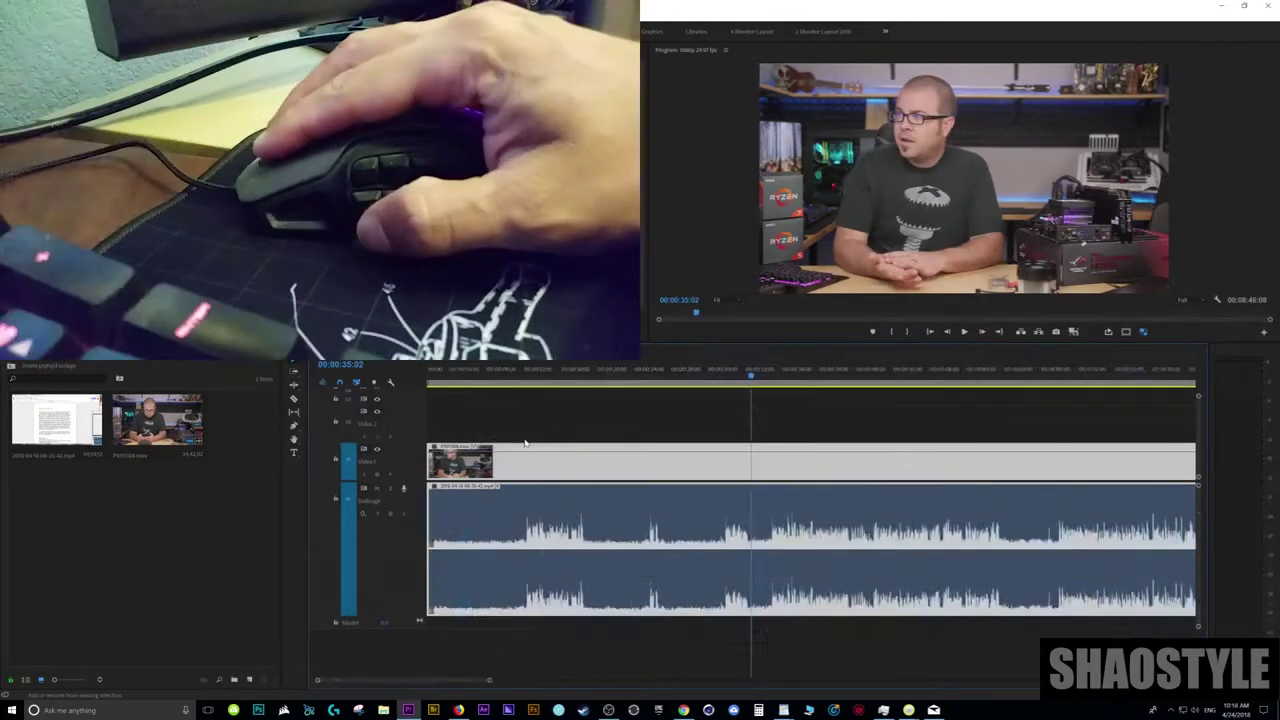
- Examine the timeline at wider and closer zoom levels around the playhead and play the sequence
scroll(628, 451, "up", 5)
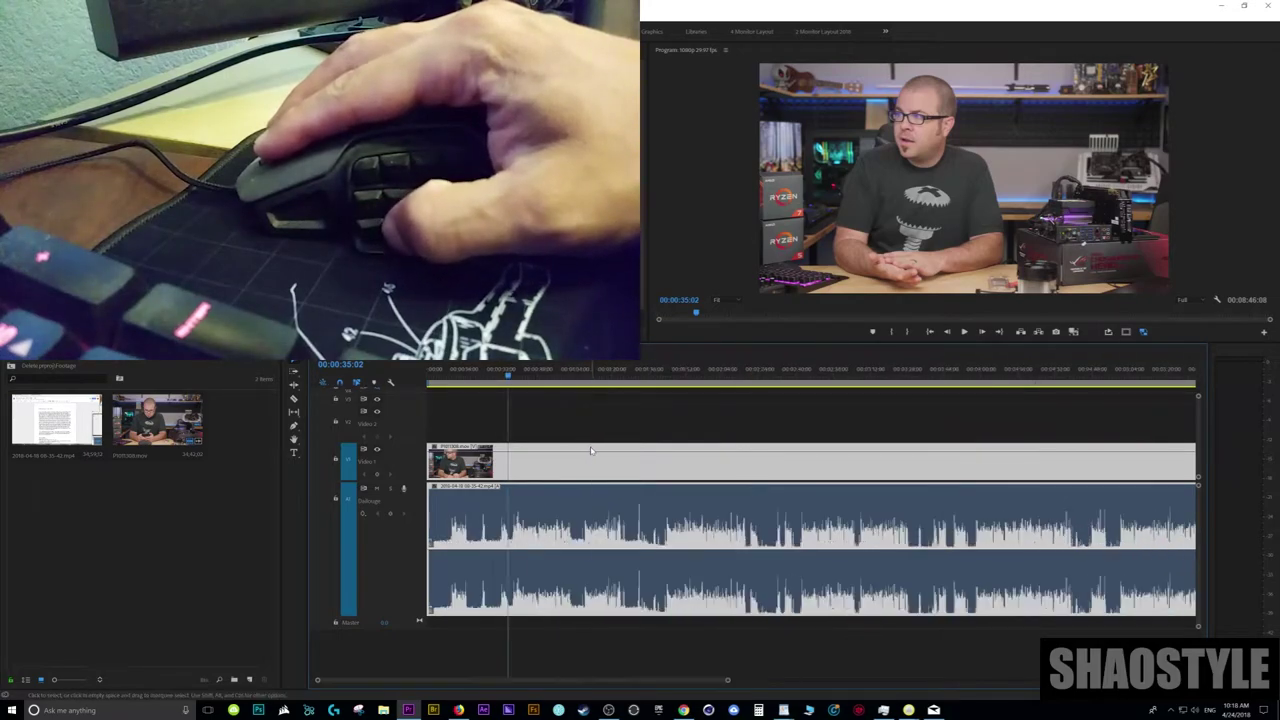
key("minus")
key("minus")
key("minus")
key("equal")
key("equal")
key("equal")
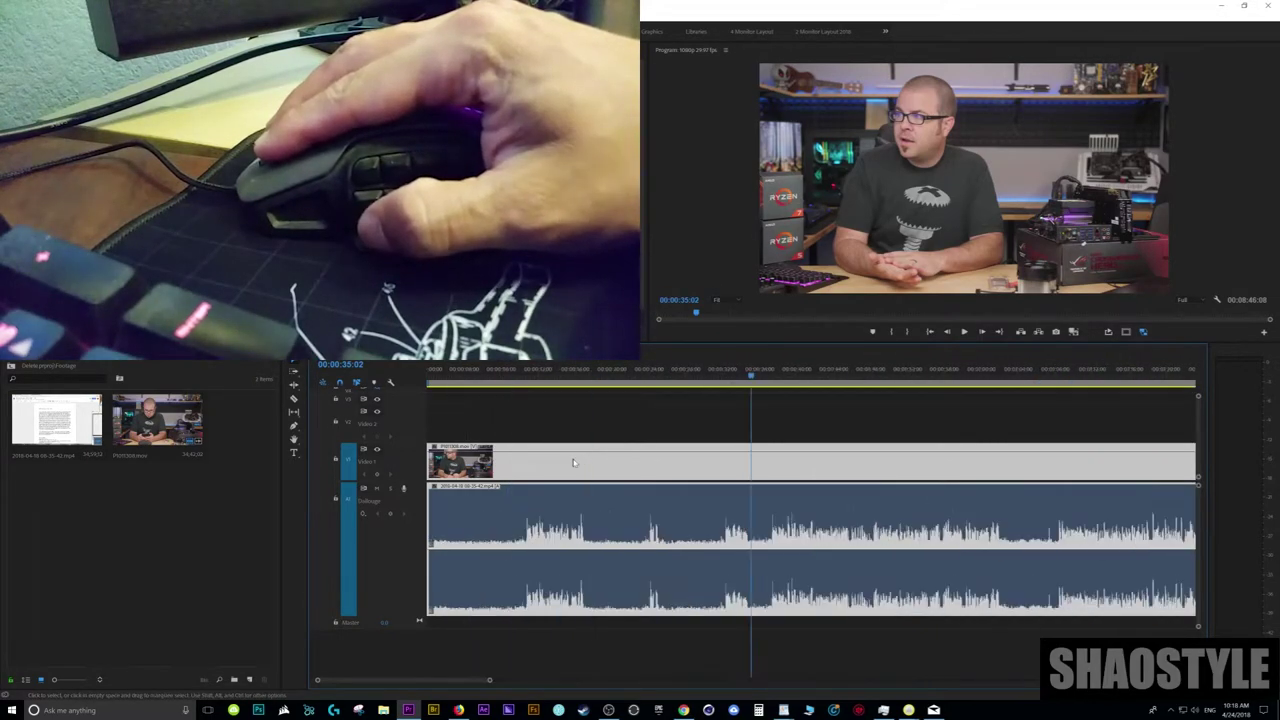
key("minus")
key("minus")
key("equal")
key("equal")
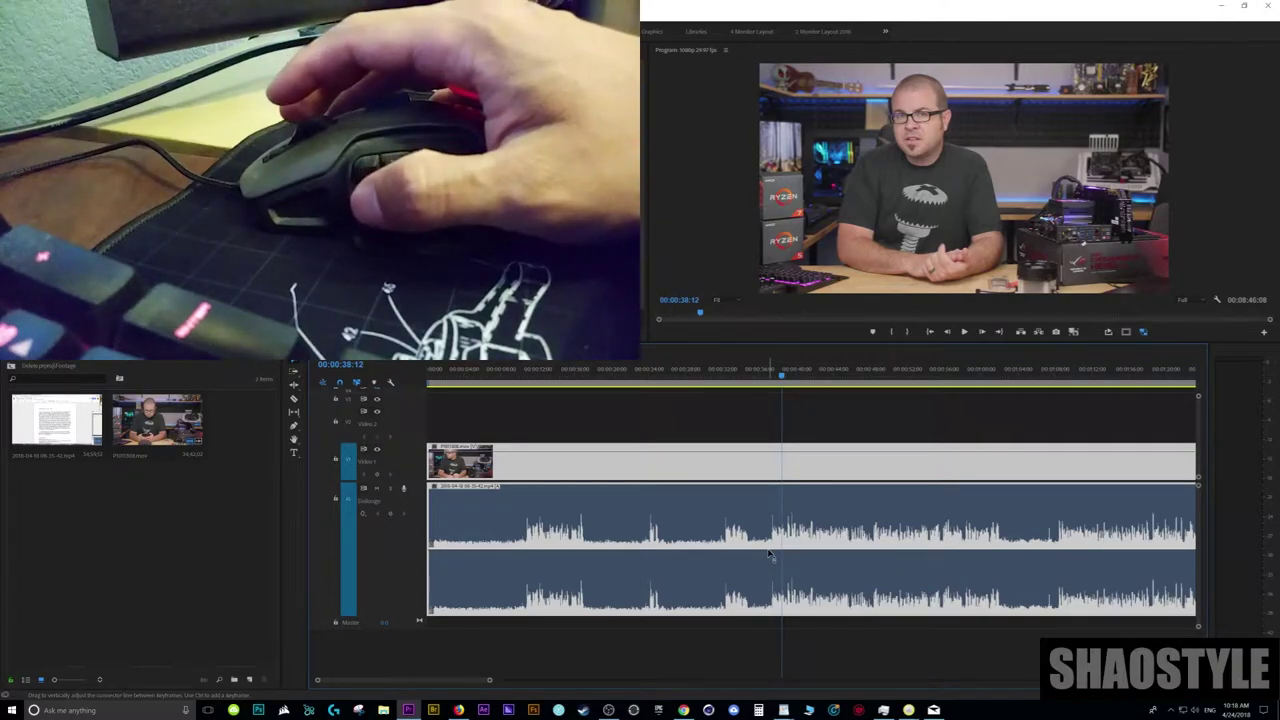
key("space")
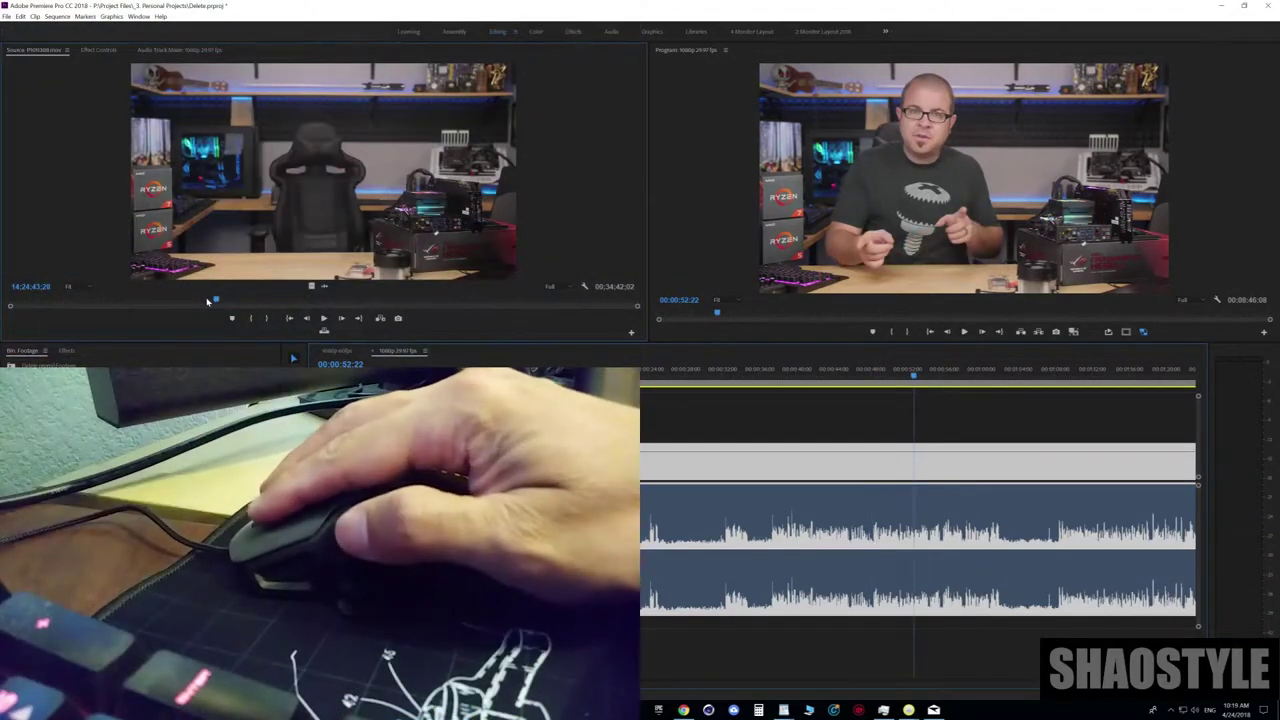
- Mark the source clip's In point at 14:21:45:18 and its Out point at 14:34:21:26
key("i")
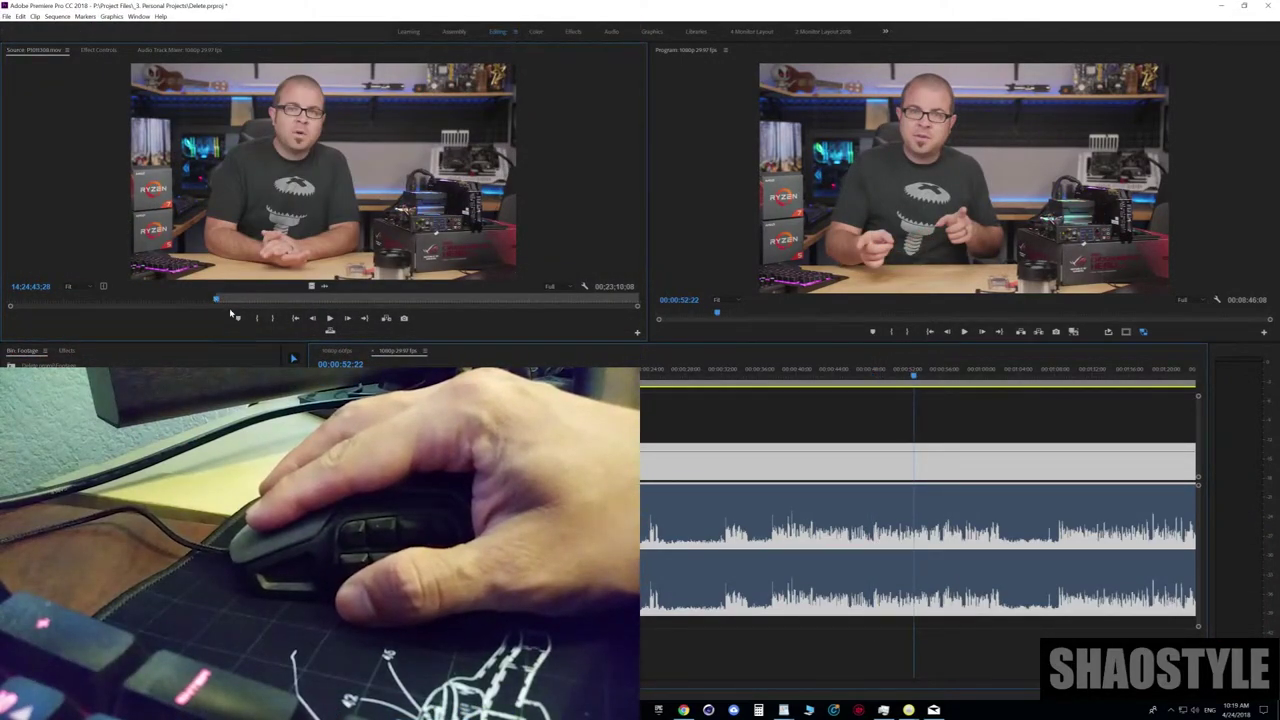
left_click(163, 298)
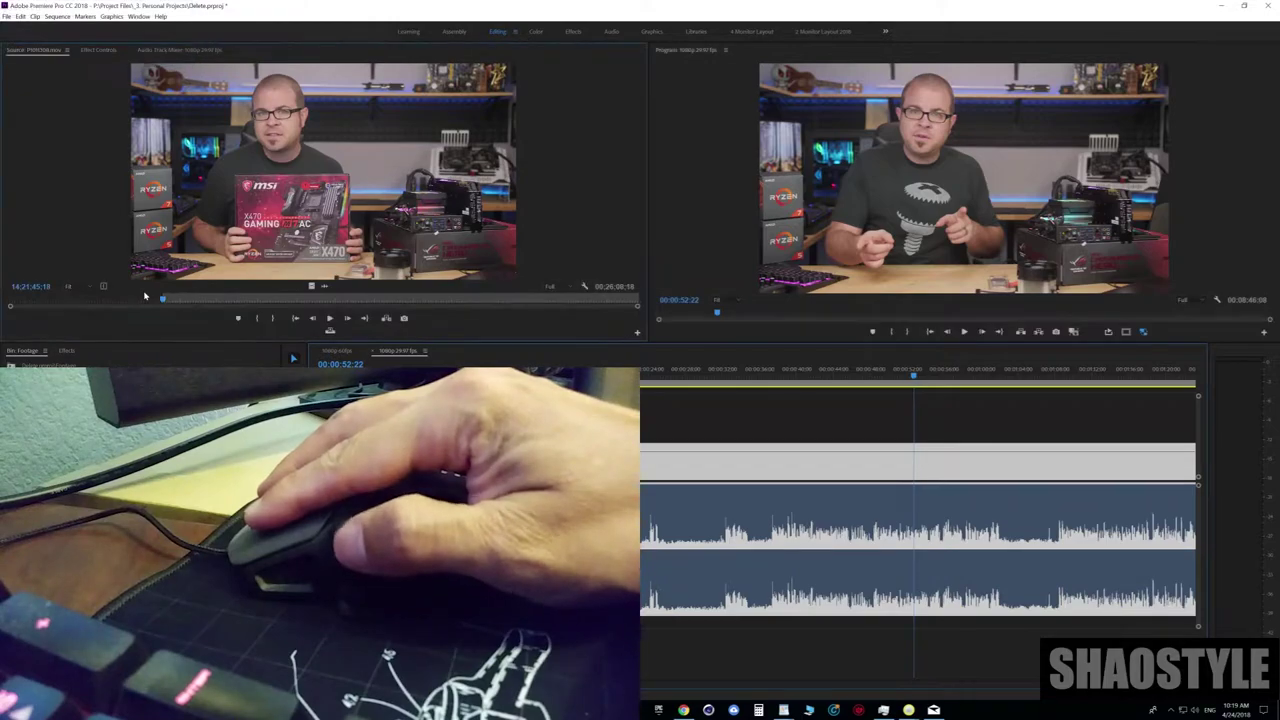
left_click(250, 299)
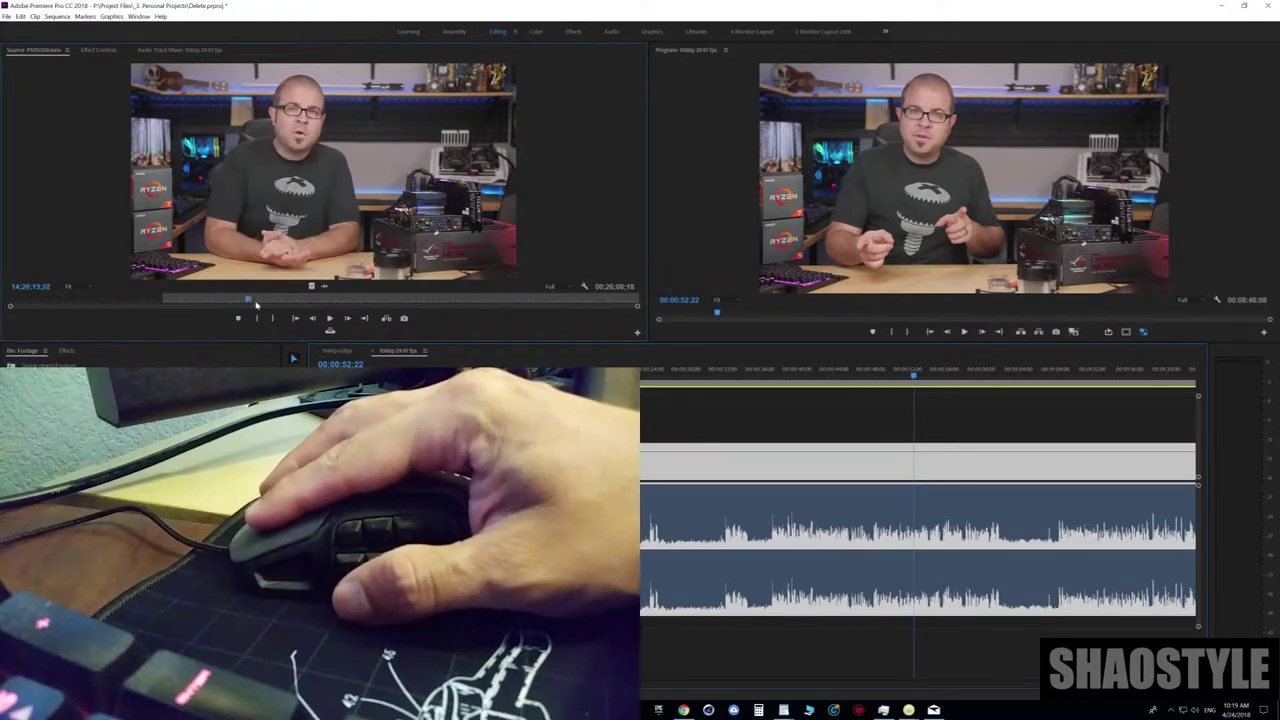
left_click_drag(256, 305, 393, 312)
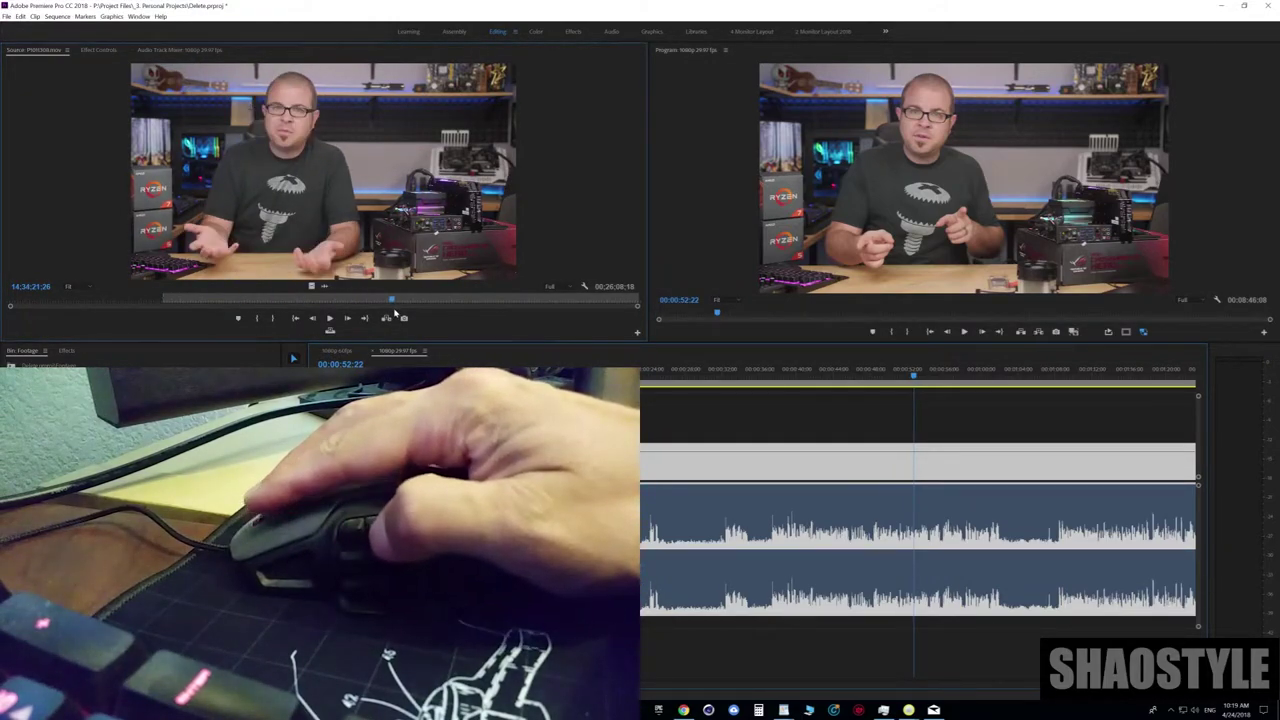
key("o")
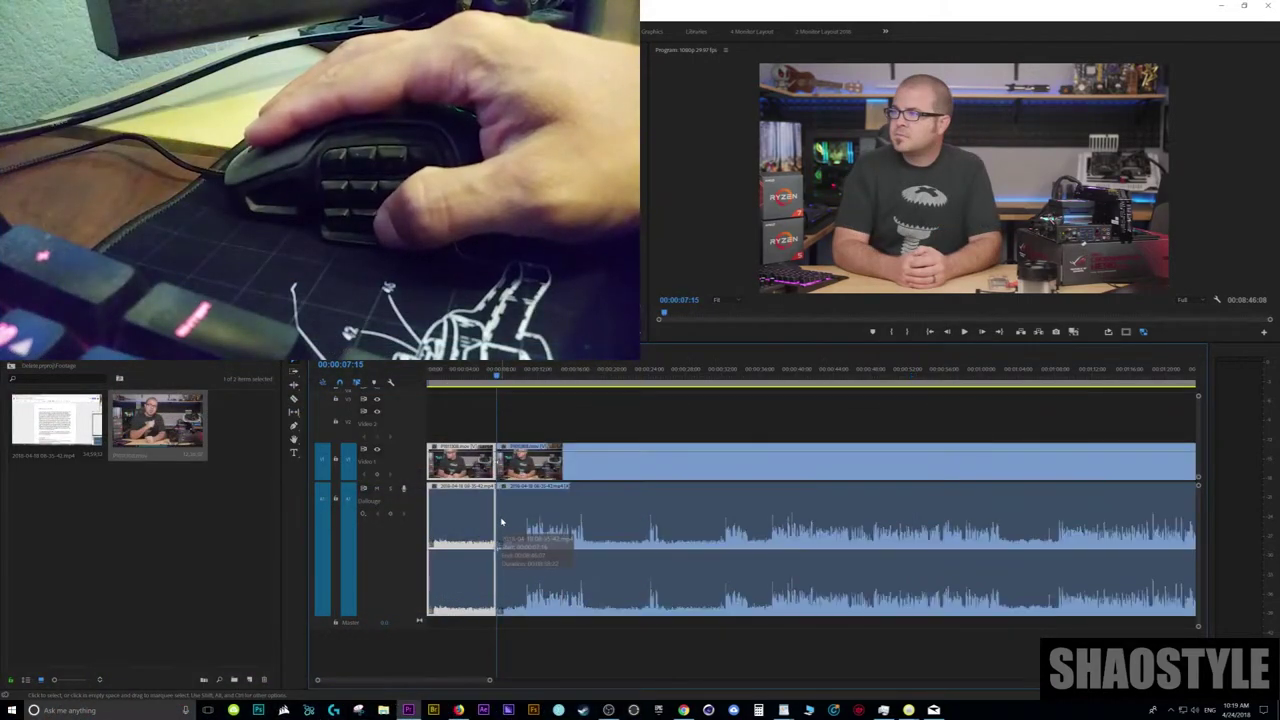
- Add four edits through the video and dialogue audio clips, including at 00:00:03:18 and 00:00:21:26
left_click(521, 527)
key("ctrl+k")
left_click(461, 532)
key("ctrl+k")
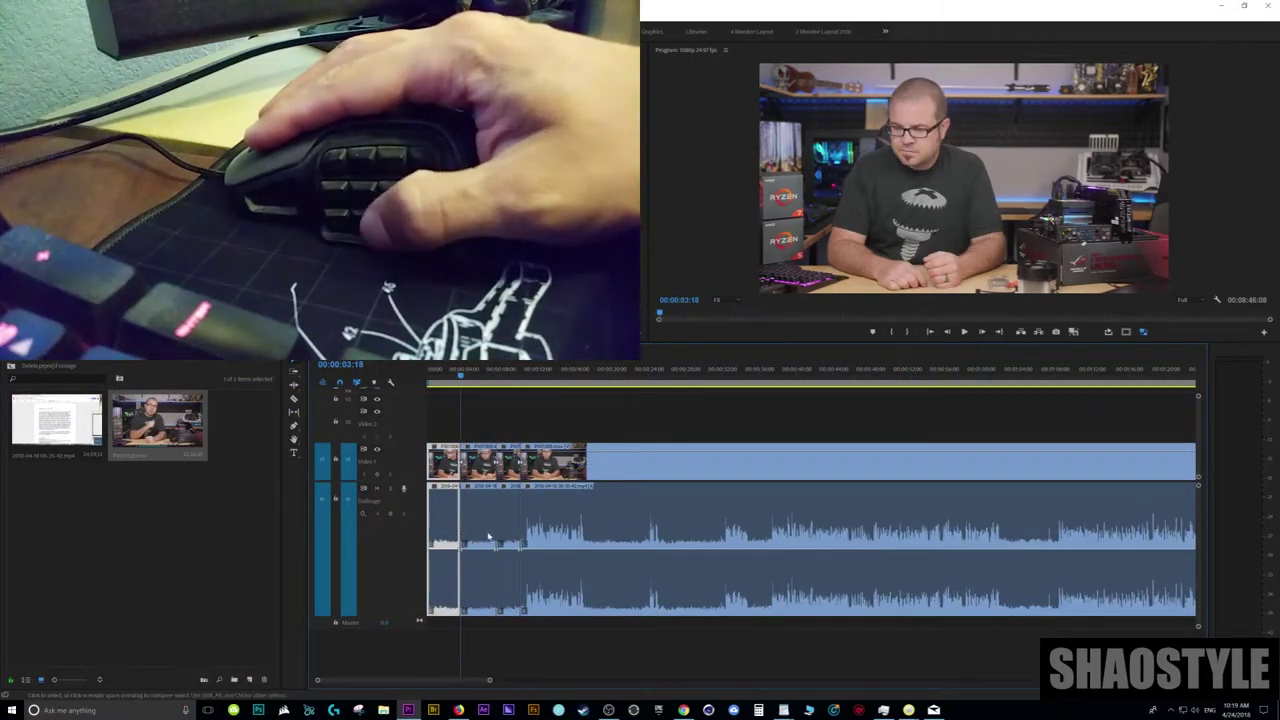
left_click(583, 531)
key("ctrl+k")
left_click(629, 532)
key("ctrl+k")
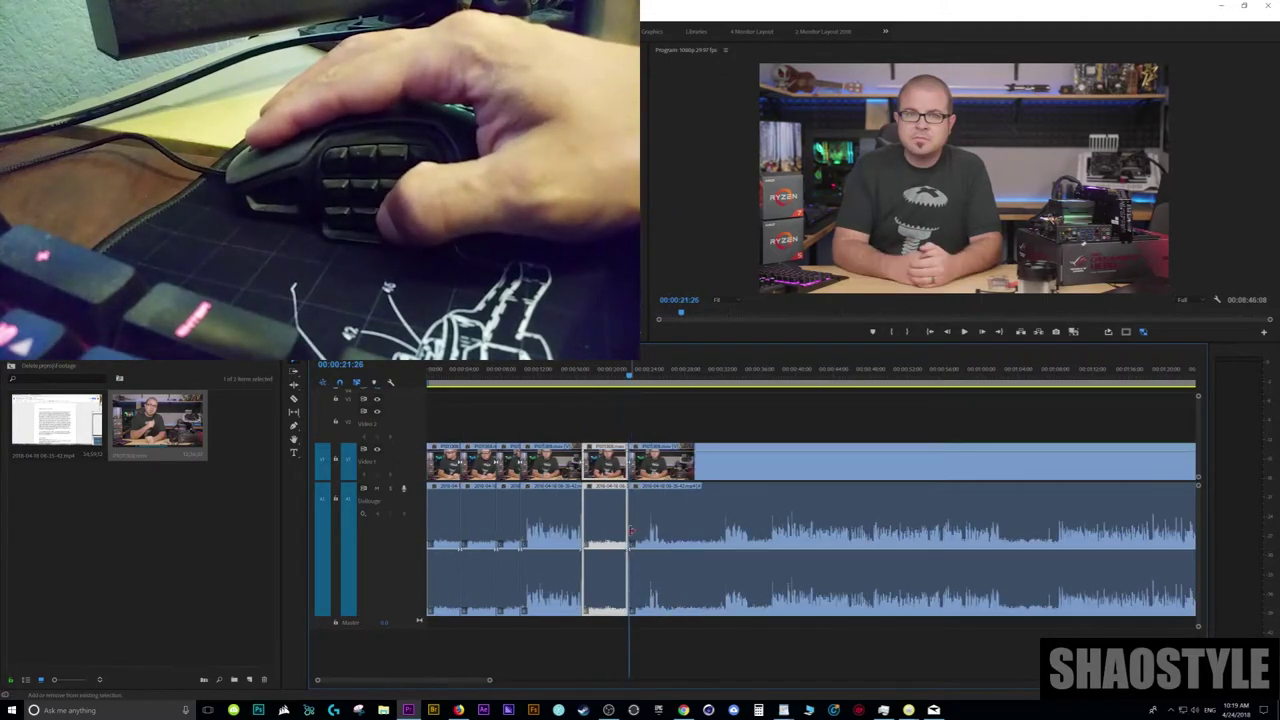
- Add three more edits through the video and audio clips, including at 00:00:15:06 and 00:00:29:05
left_click(606, 529)
key("ctrl+k")
left_click(567, 523)
key("ctrl+k")
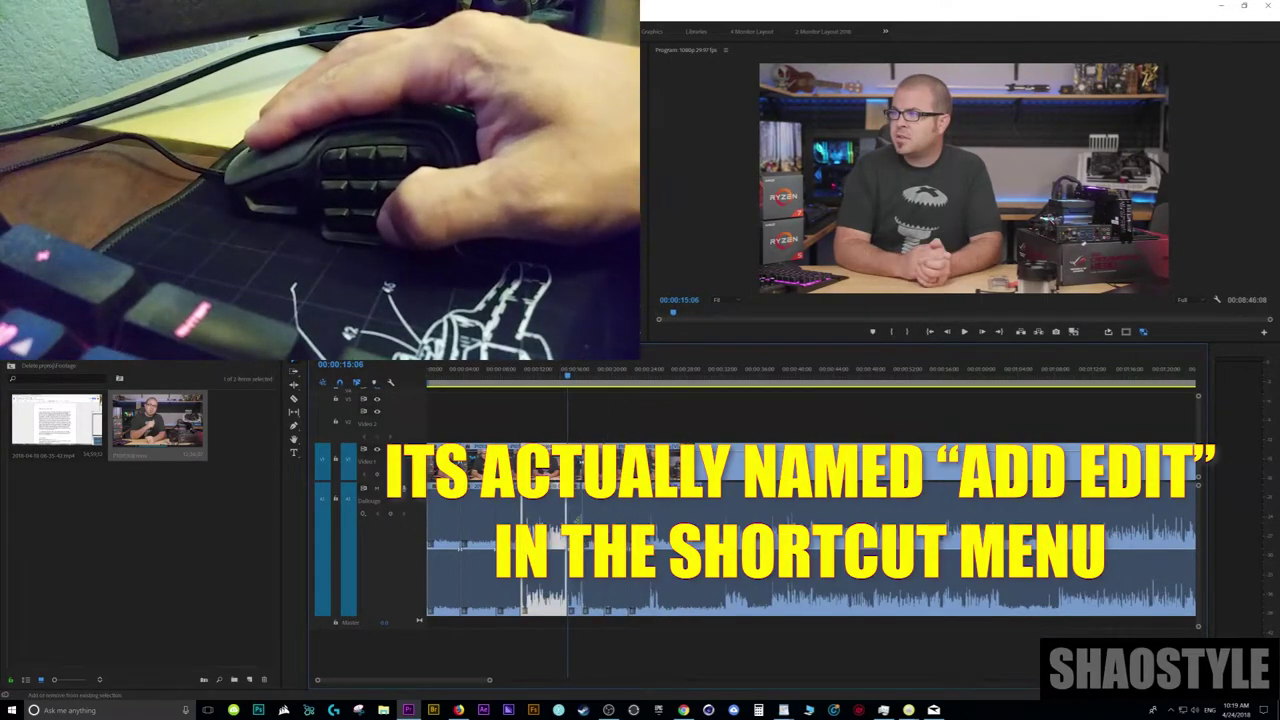
left_click(647, 527)
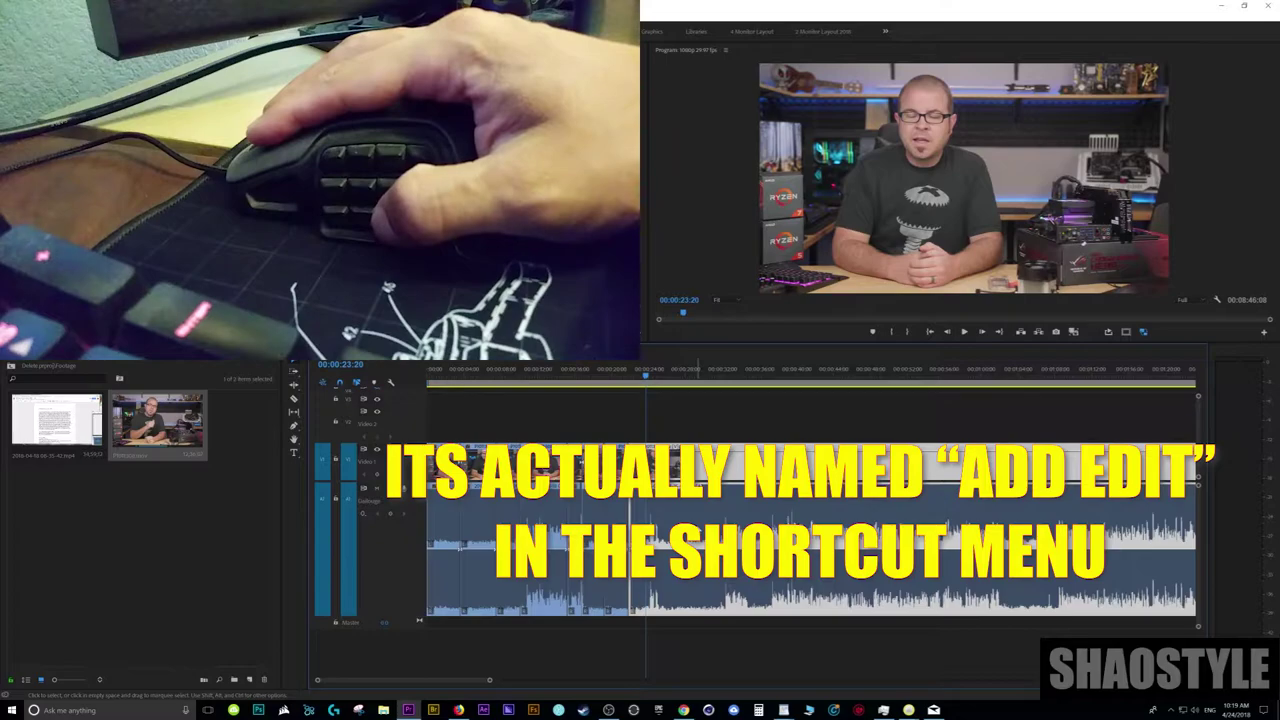
left_click(697, 530)
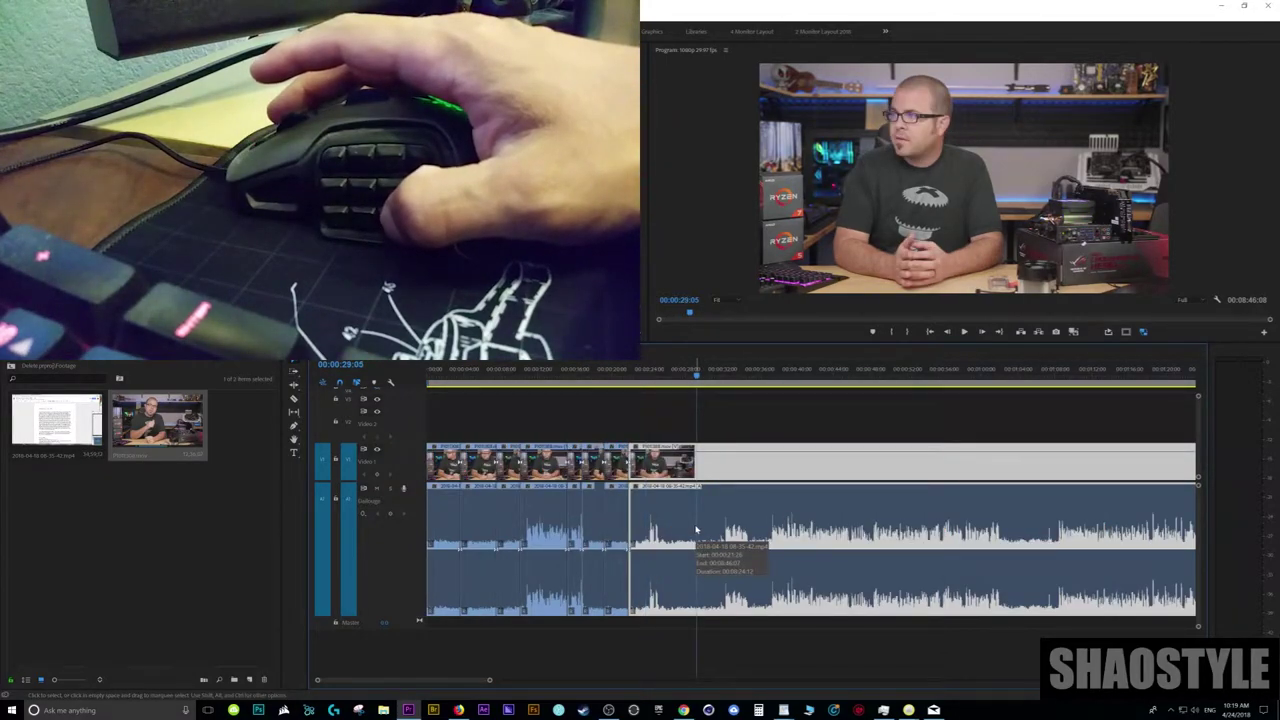
left_click(696, 528)
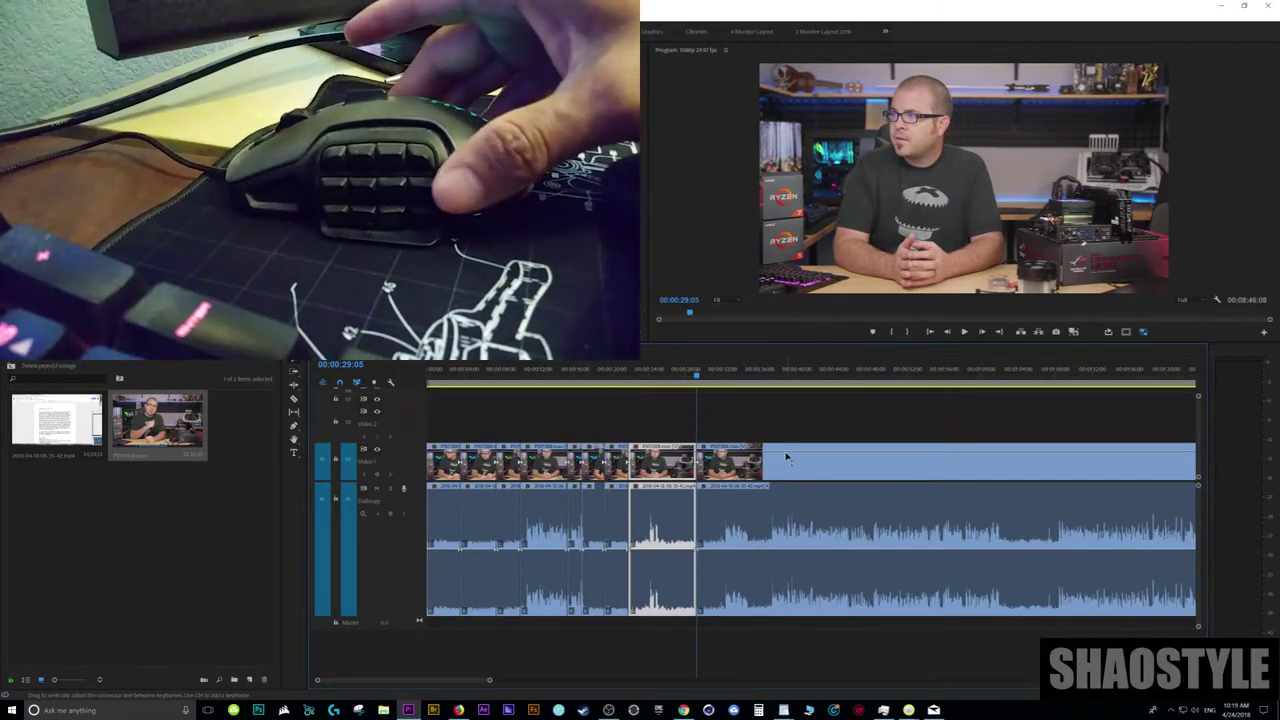
- Undo all the edits added to the video and dialogue audio clips
key("ctrl+z")
key("ctrl+z")
key("ctrl+z")
key("ctrl+z")
key("ctrl+z")
key("ctrl+z")
key("ctrl+z")
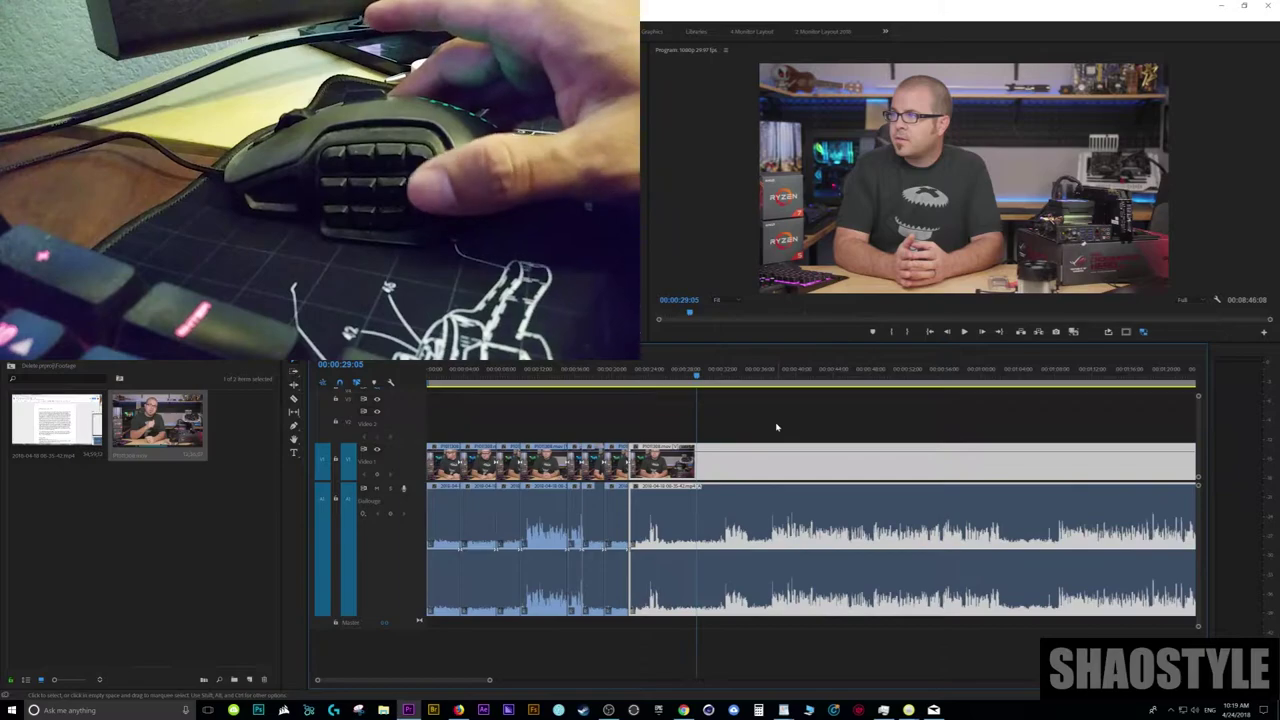
key("ctrl+z")
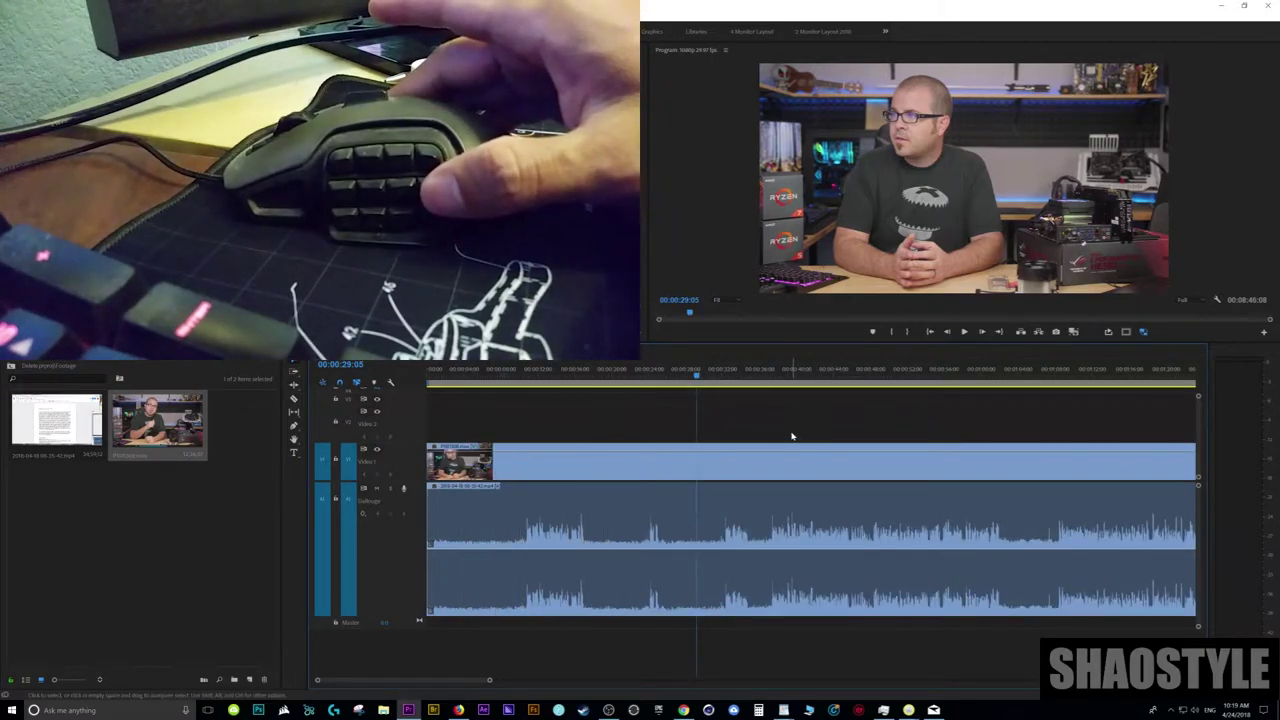
- Add an edit through the video and audio clips at 00:00:08:10 and delete the segment before it
left_click(504, 518)
key("ctrl+k")
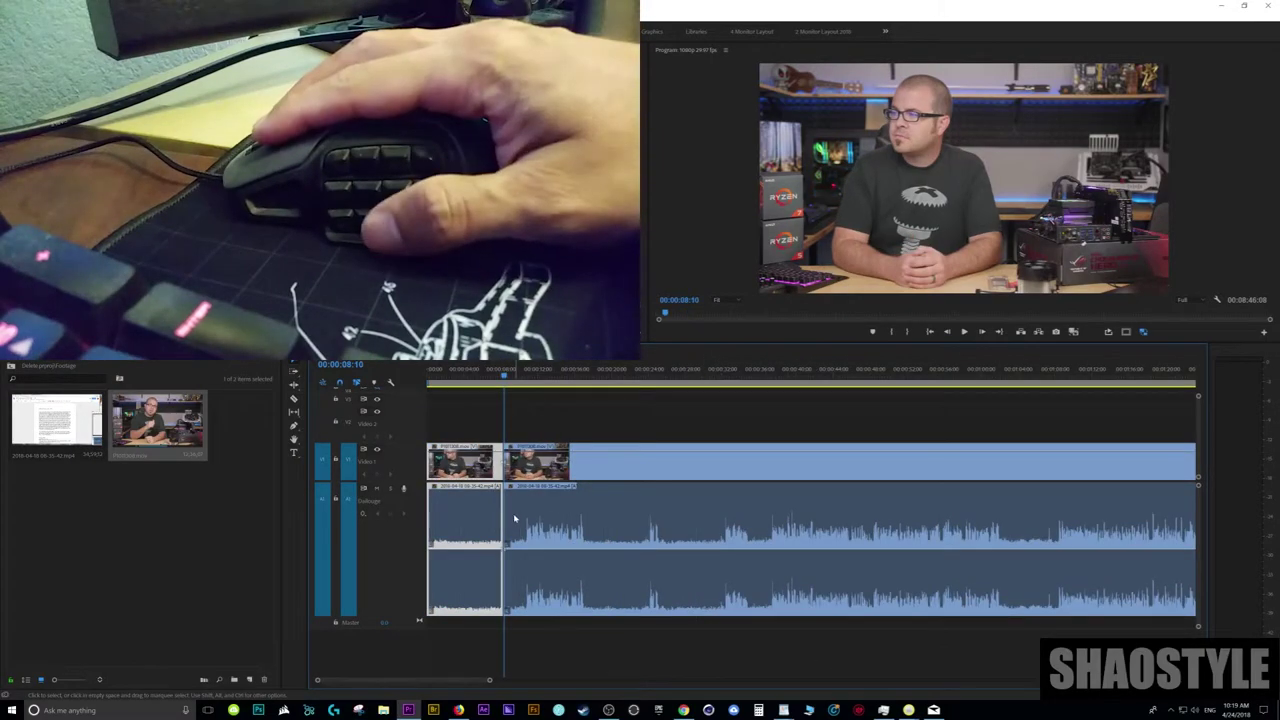
left_click(467, 481)
key("Delete")
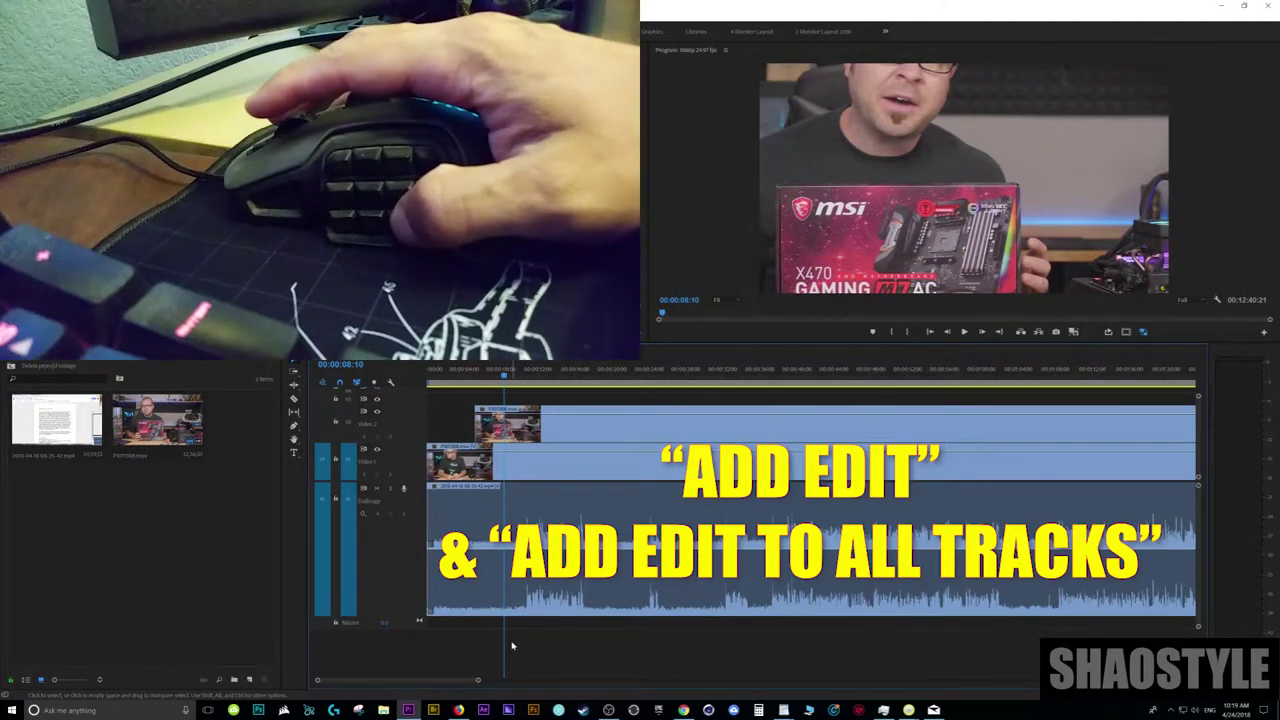
- Add edits to all tracks at 00:00:08:10 and 00:00:16:20, including the second video track
key("ctrl+shift+k")
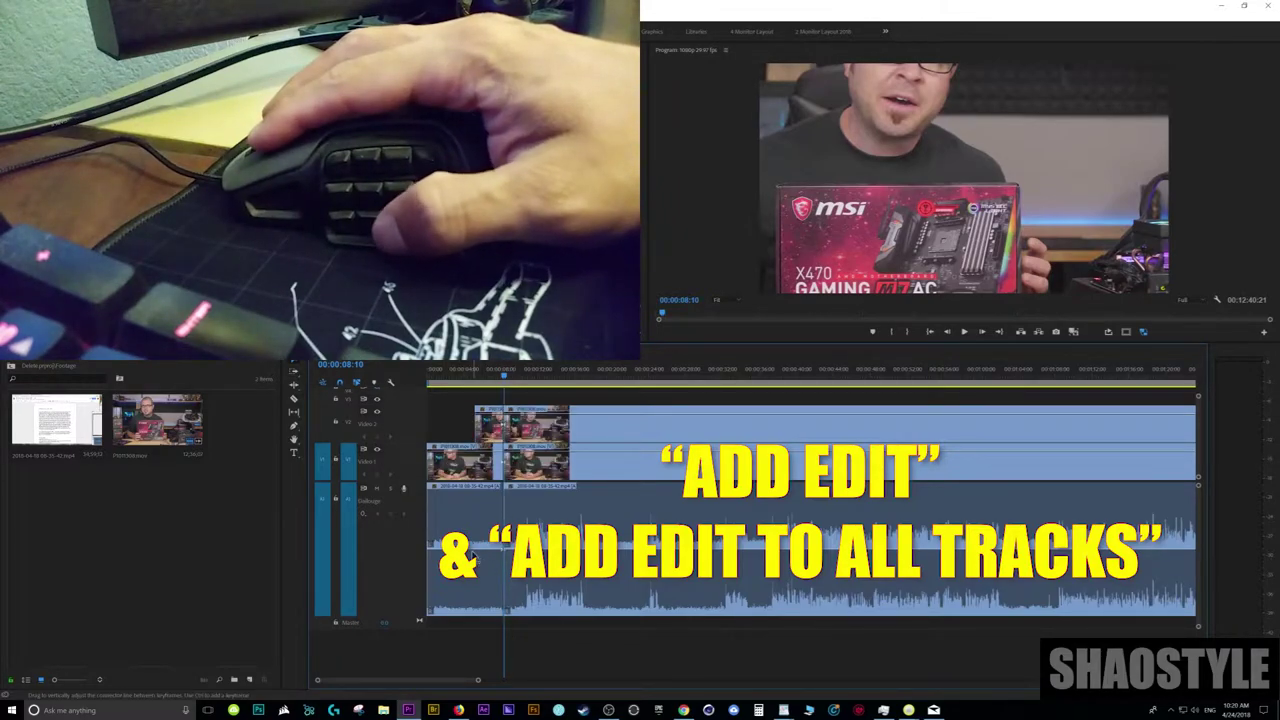
left_click(581, 643)
key("ctrl+shift+k")
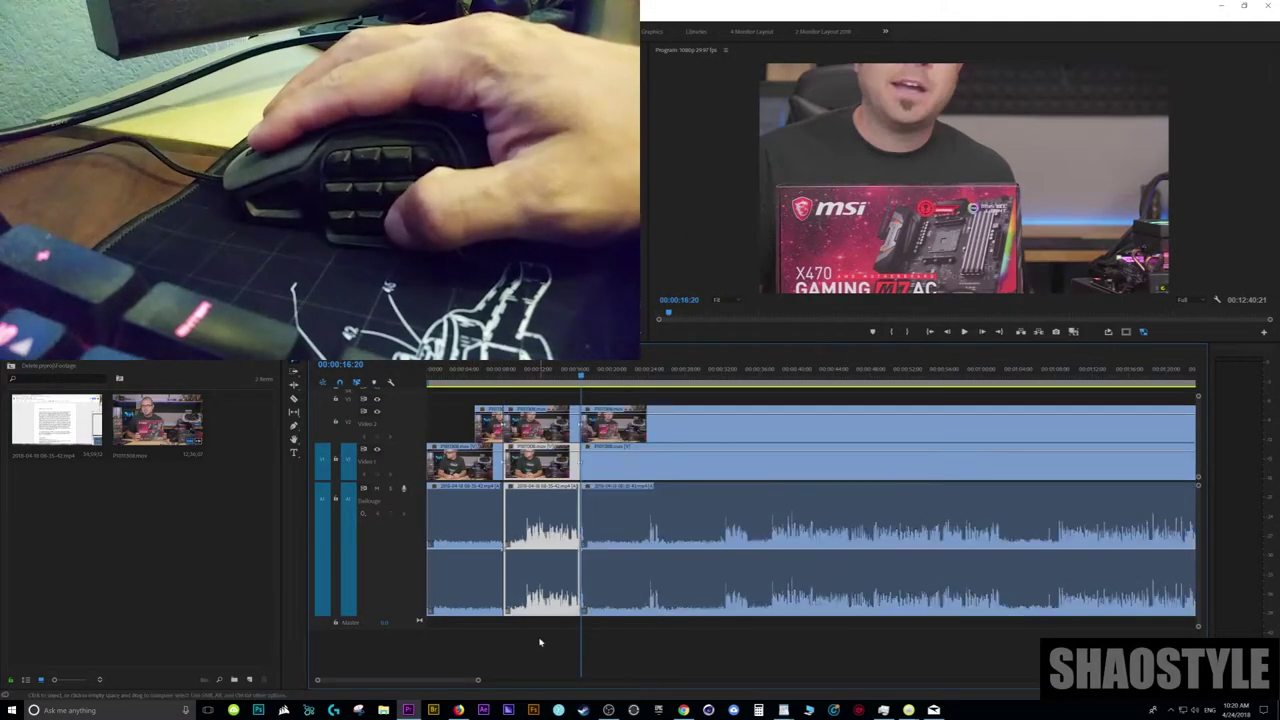
- Add an edit to all tracks at 00:00:23:21 and select the Video 2 segment after the cut
left_click(620, 422)
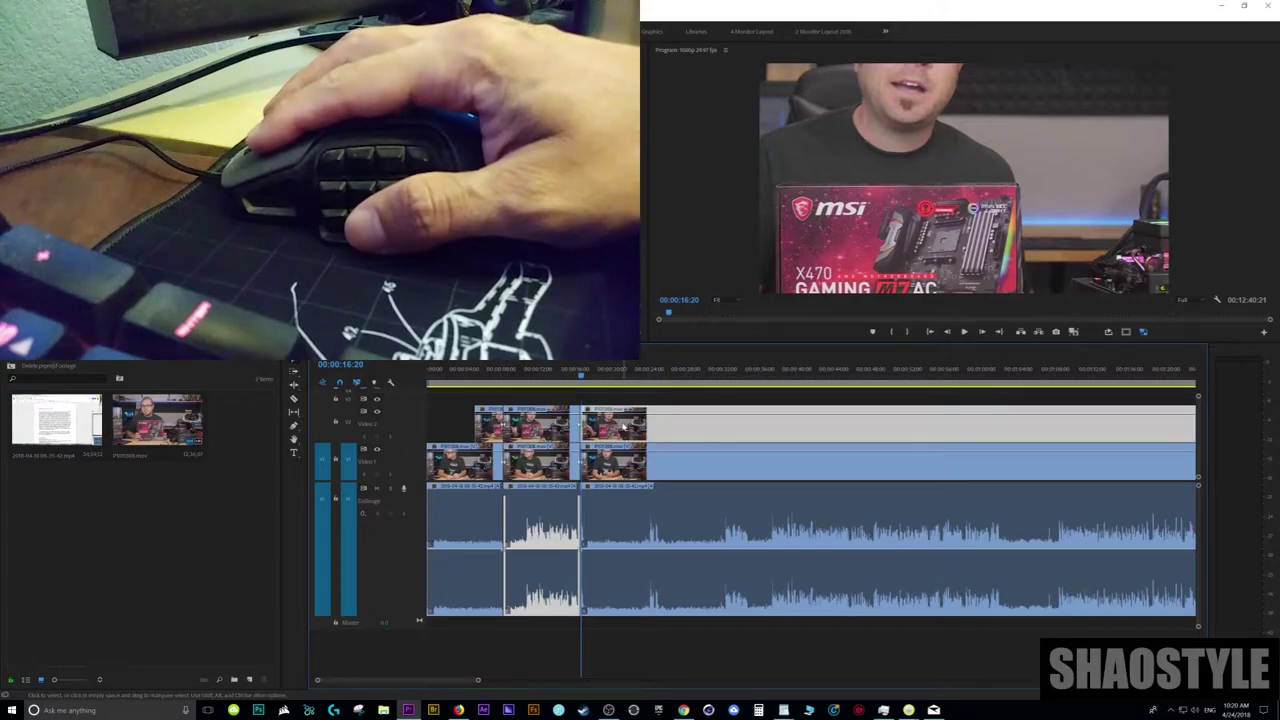
left_click(646, 434)
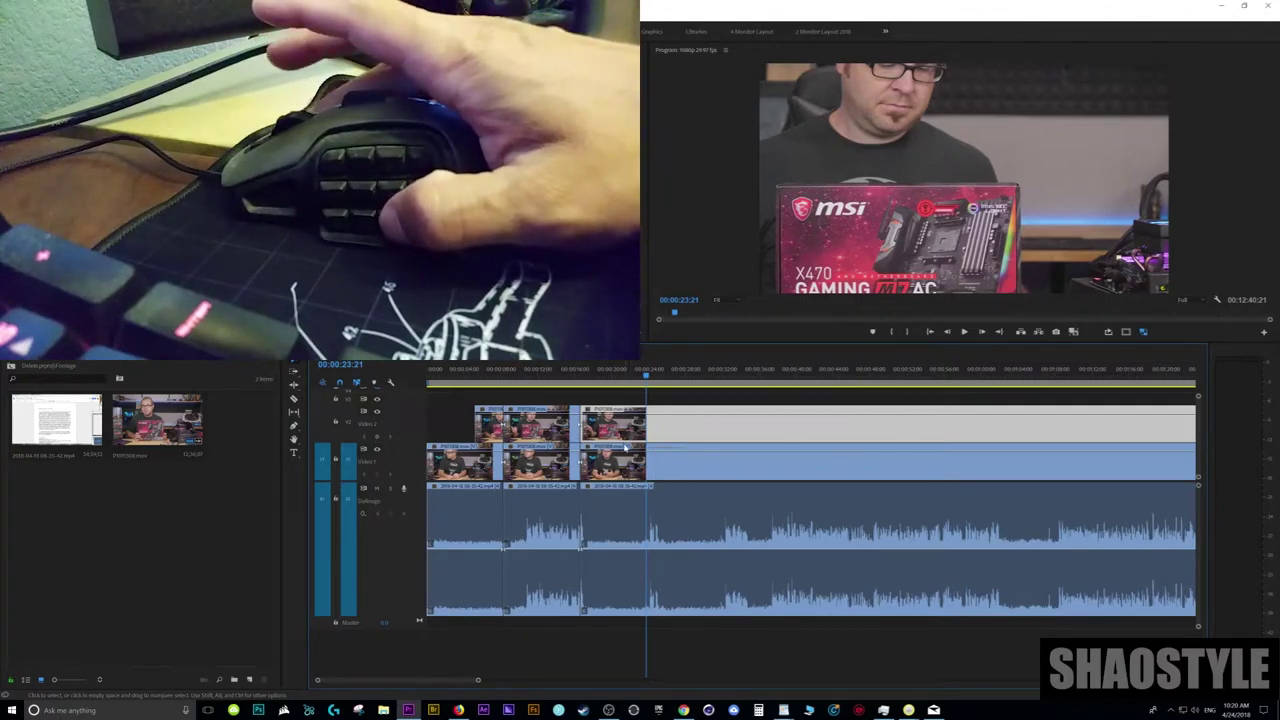
key("ctrl+shift+k")
left_click(719, 458)
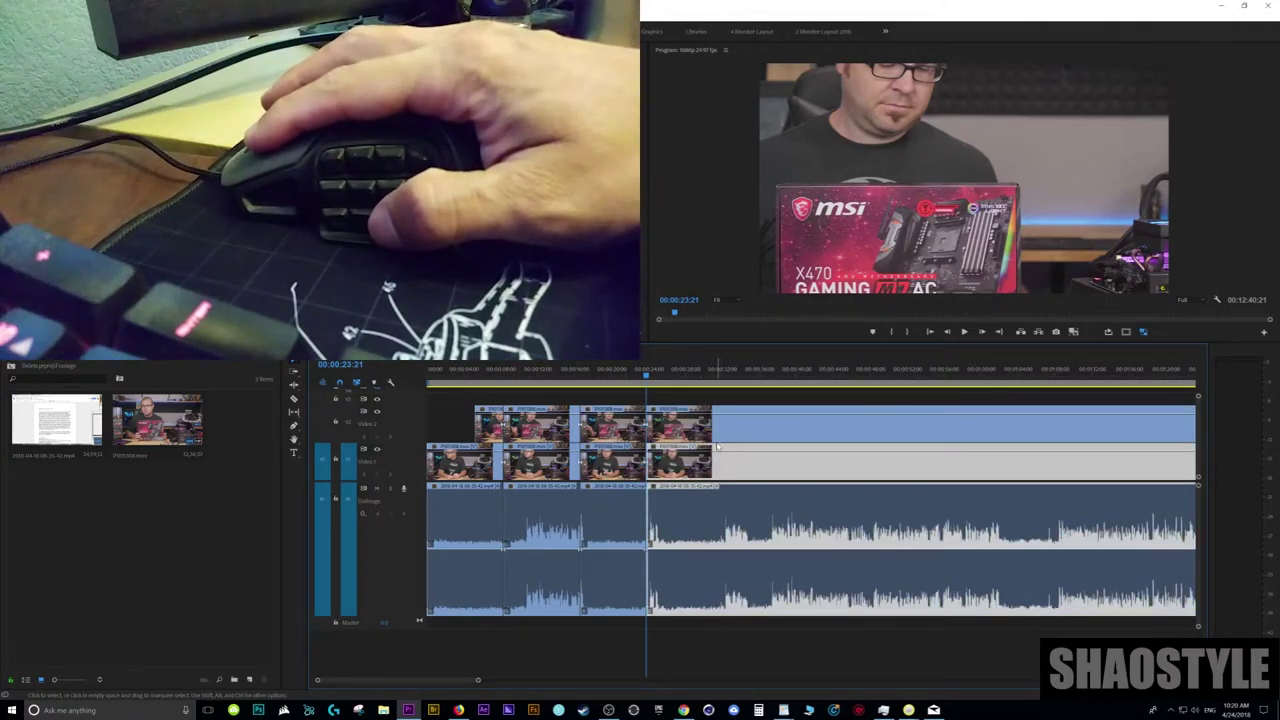
left_click(714, 434)
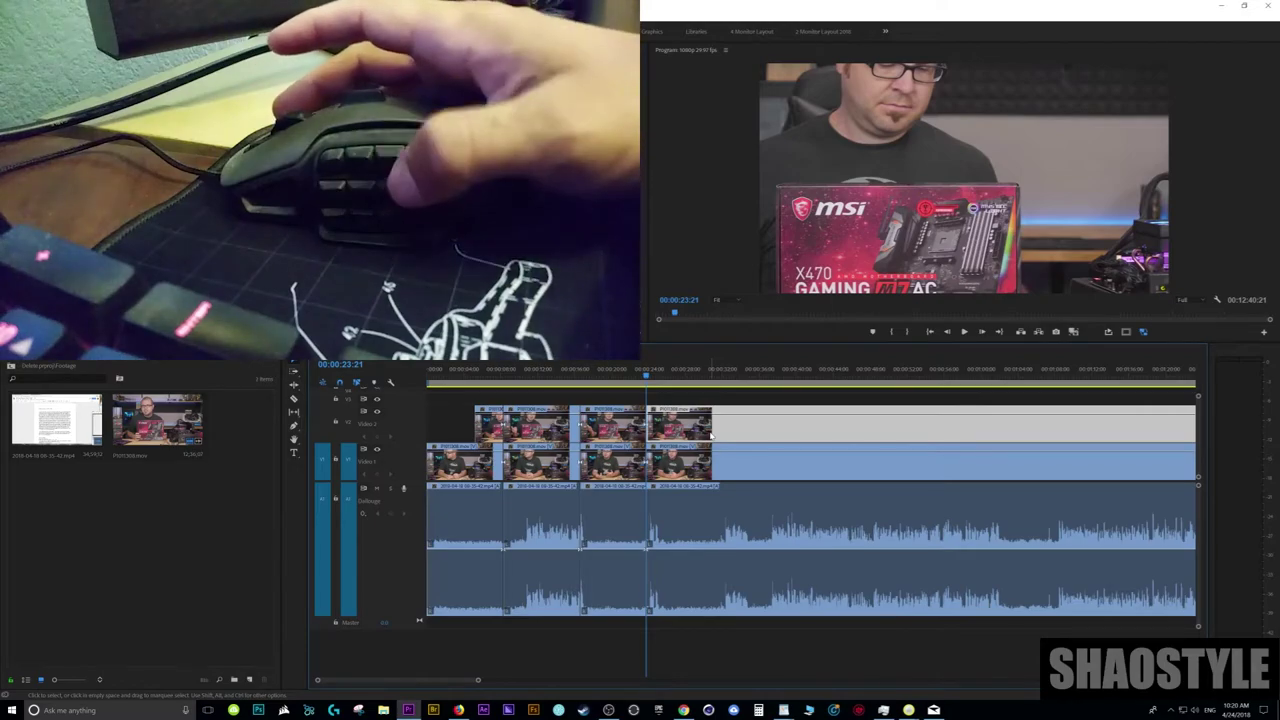
- Add edits to the Video 2 clip at 00:00:32:26 and once more a few seconds further along
key("backslash")
key("ctrl+k")
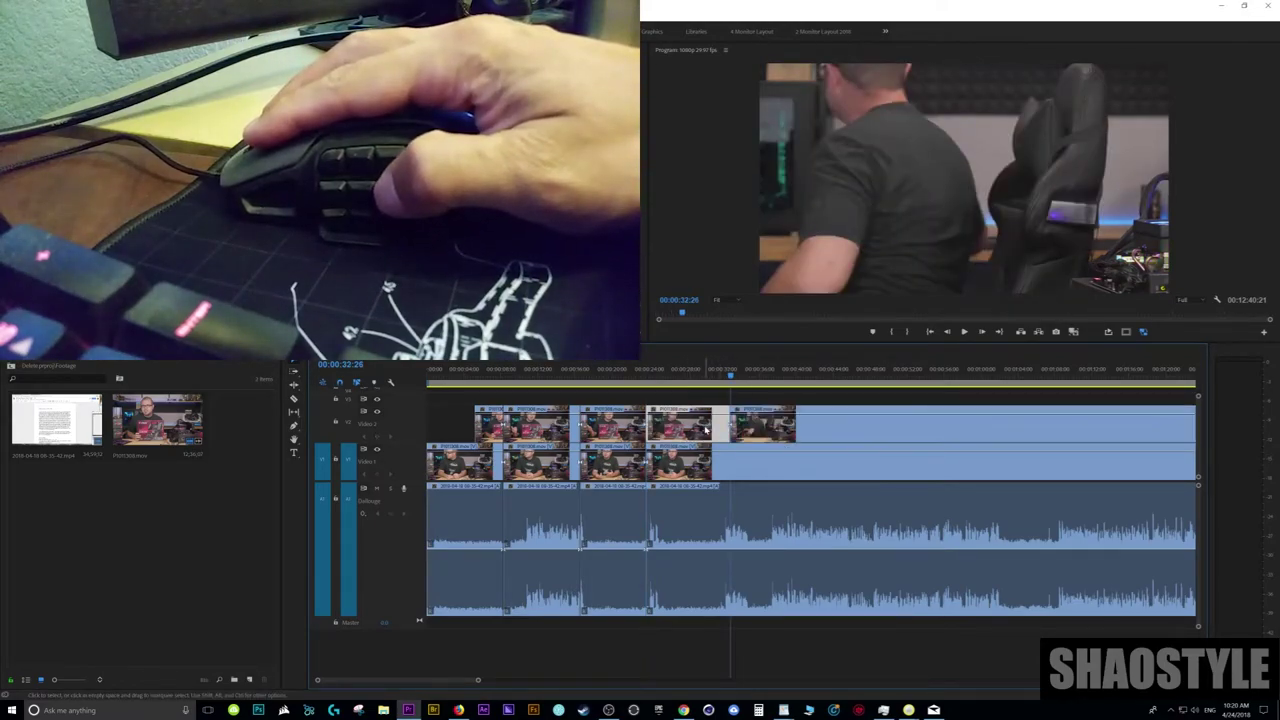
key("shift+Right")
key("ctrl+k")
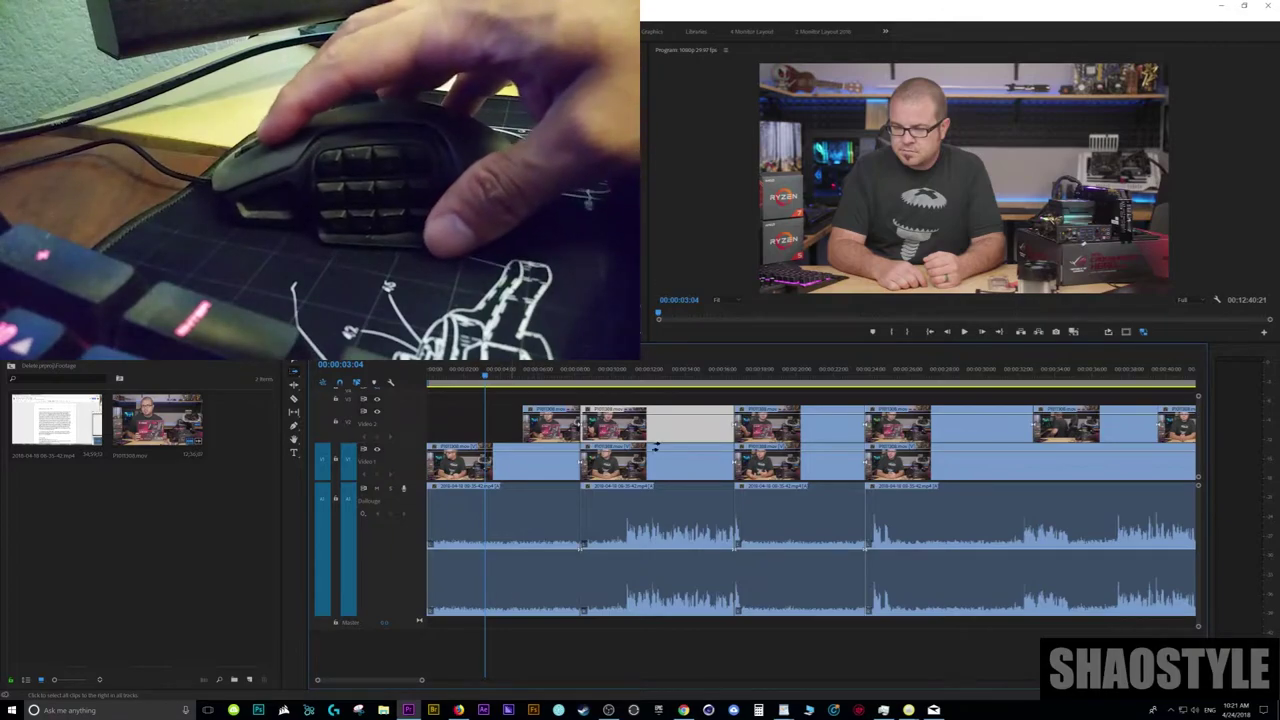
- Use Track Select to select every clip from 00:00:16:20 onward and move them all about 13 seconds later, opening a gap
left_click(770, 507)
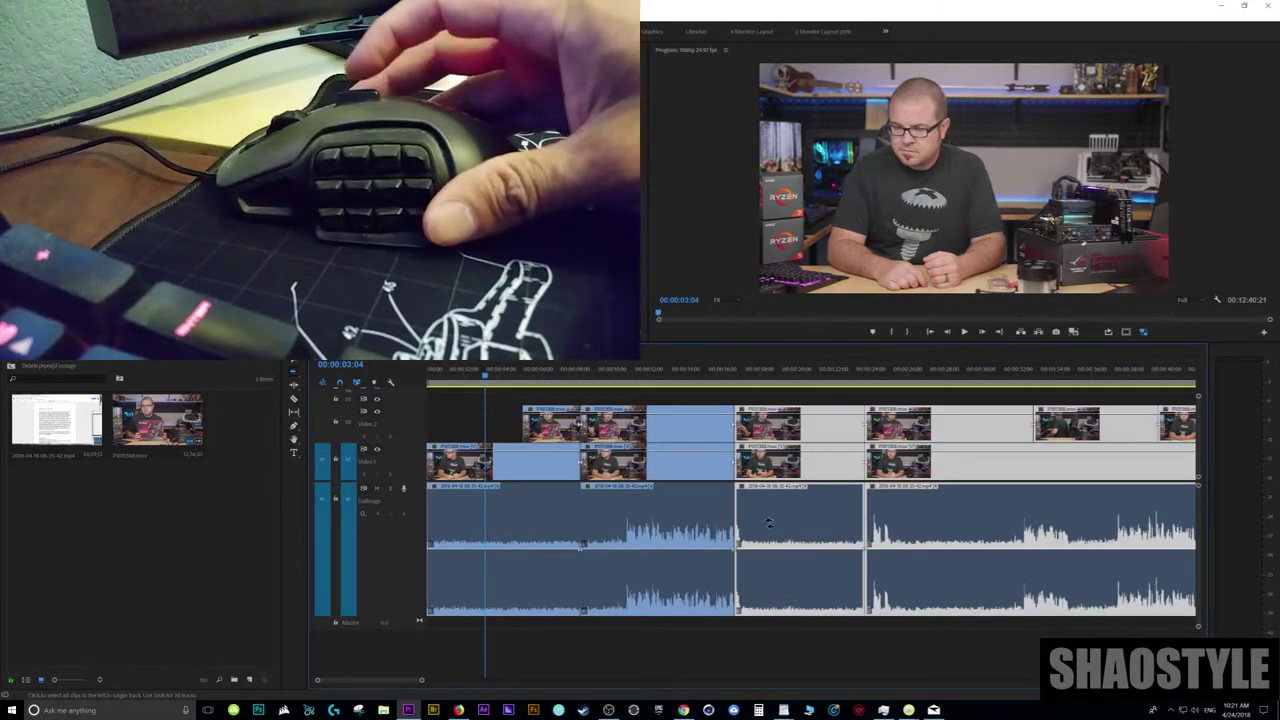
left_click(645, 524)
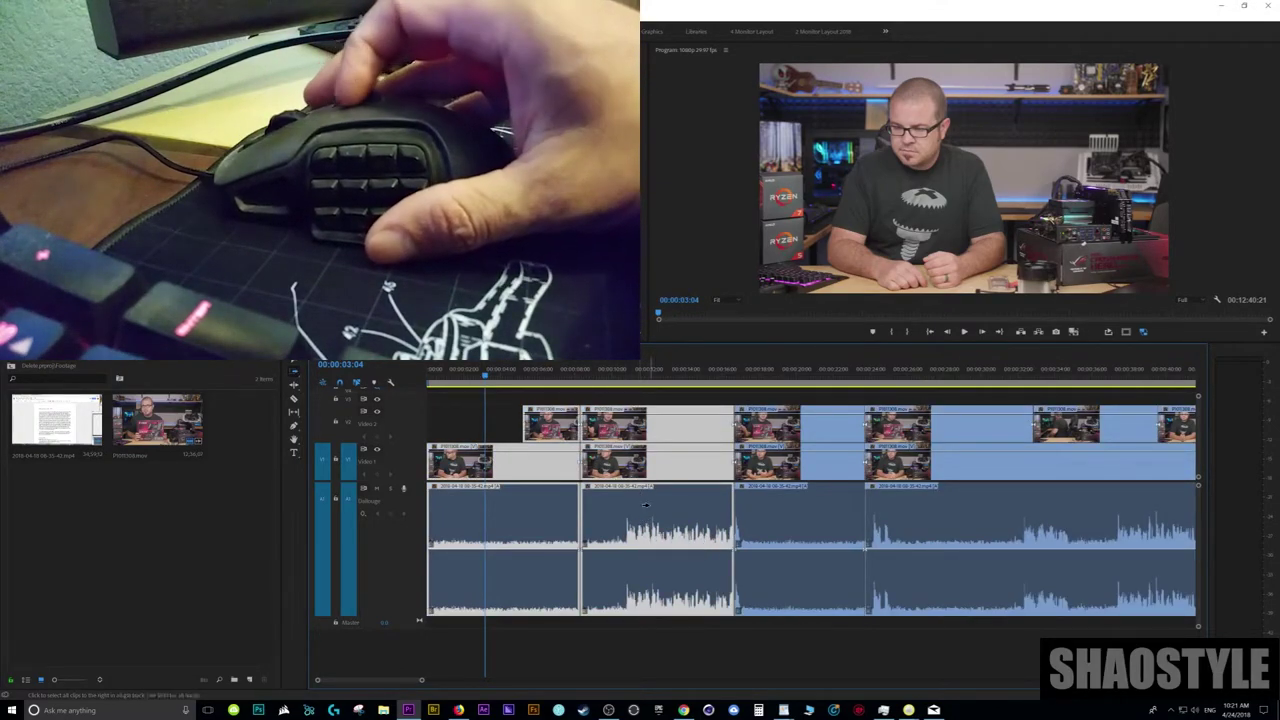
key("ctrl+z")
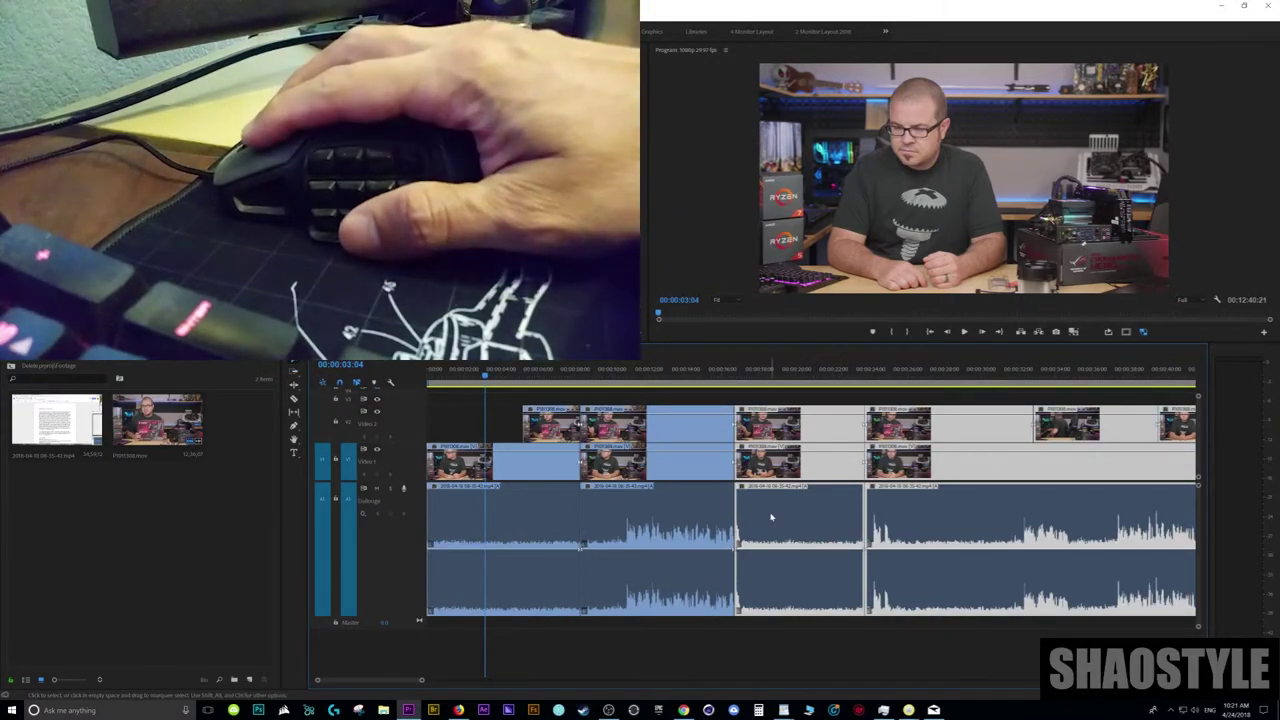
left_click_drag(772, 515, 1012, 517)
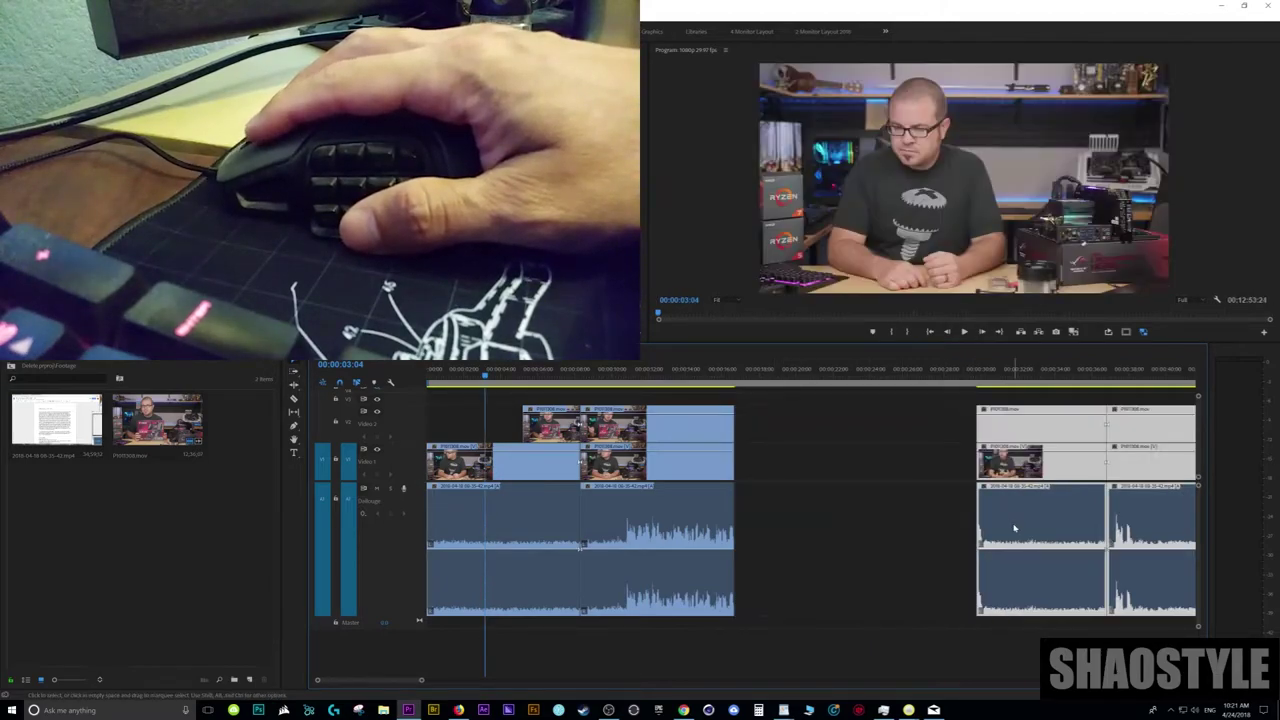
- Deselect the moved clips and place the playhead at the end of the second segment, 00:00:16:20
left_click(826, 463)
key("Down")
key("Down")
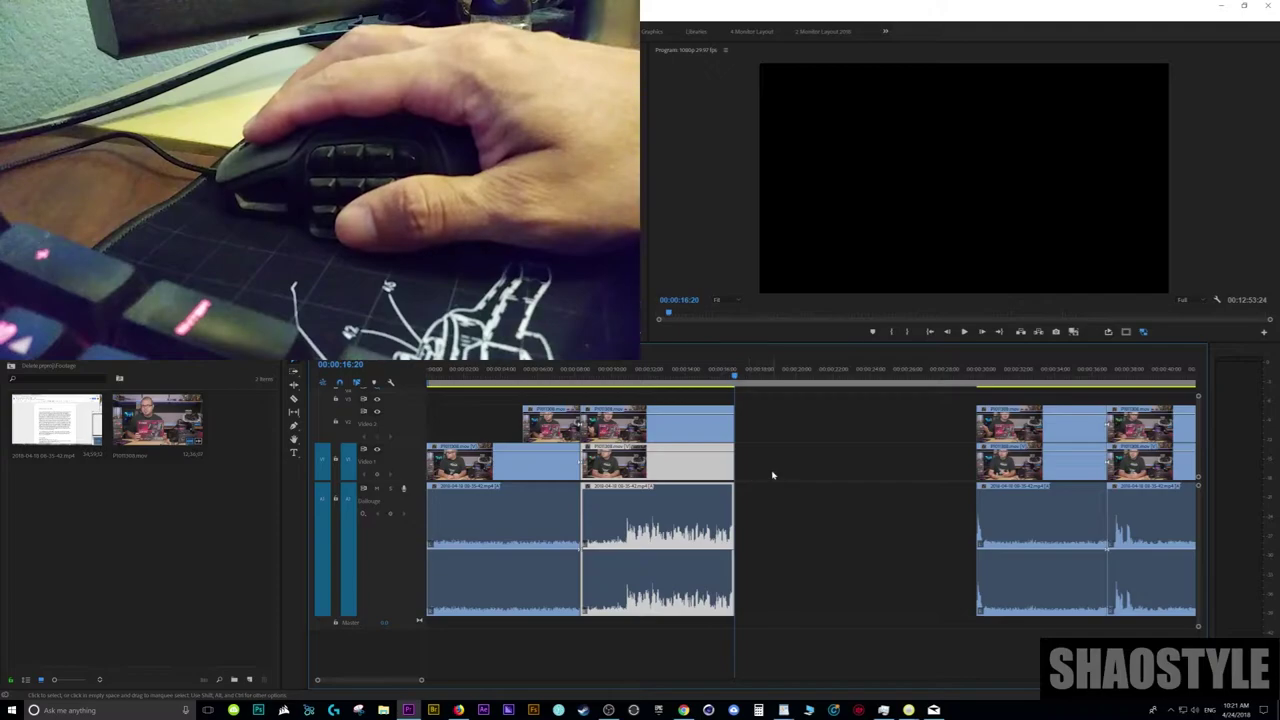
- Try to move the first Video 1 segment after the gap, with its linked audio, back into the gap
left_click(1012, 474)
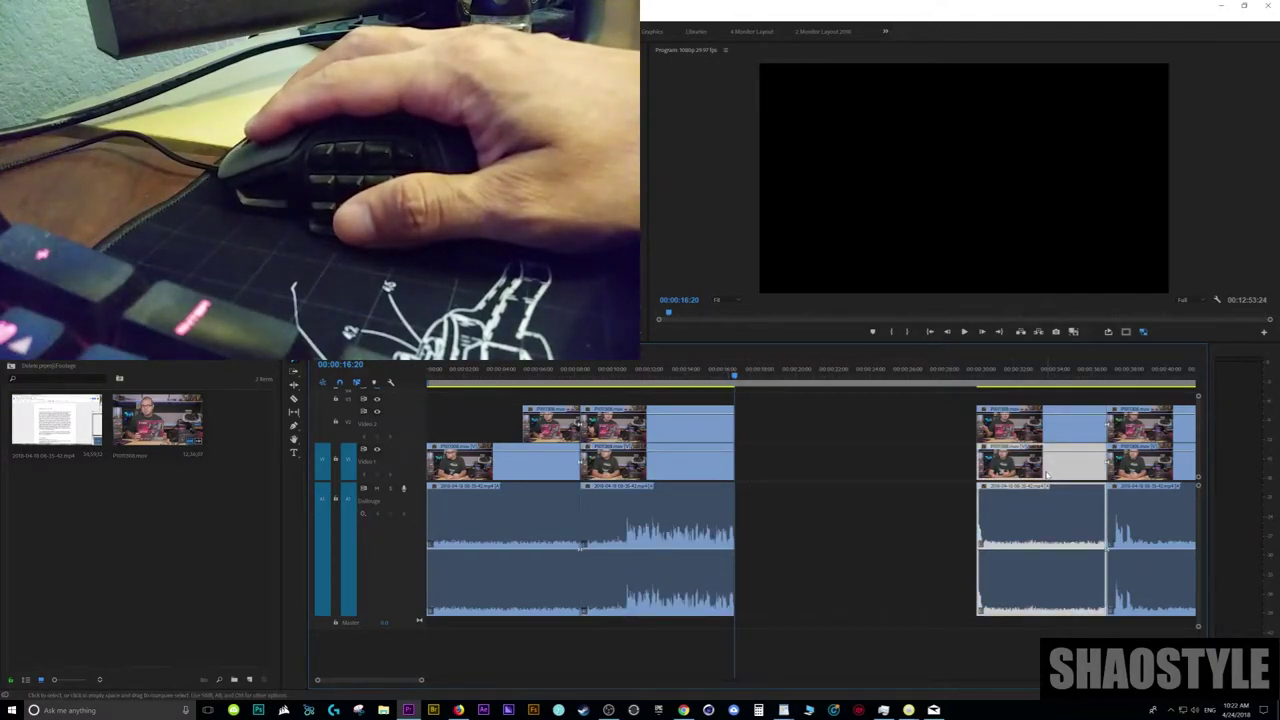
left_click_drag(1012, 471, 827, 475)
key("ctrl+z")
- Cut the first Video 1 segment after the gap with its linked audio and paste it at the playhead
left_click(997, 470)
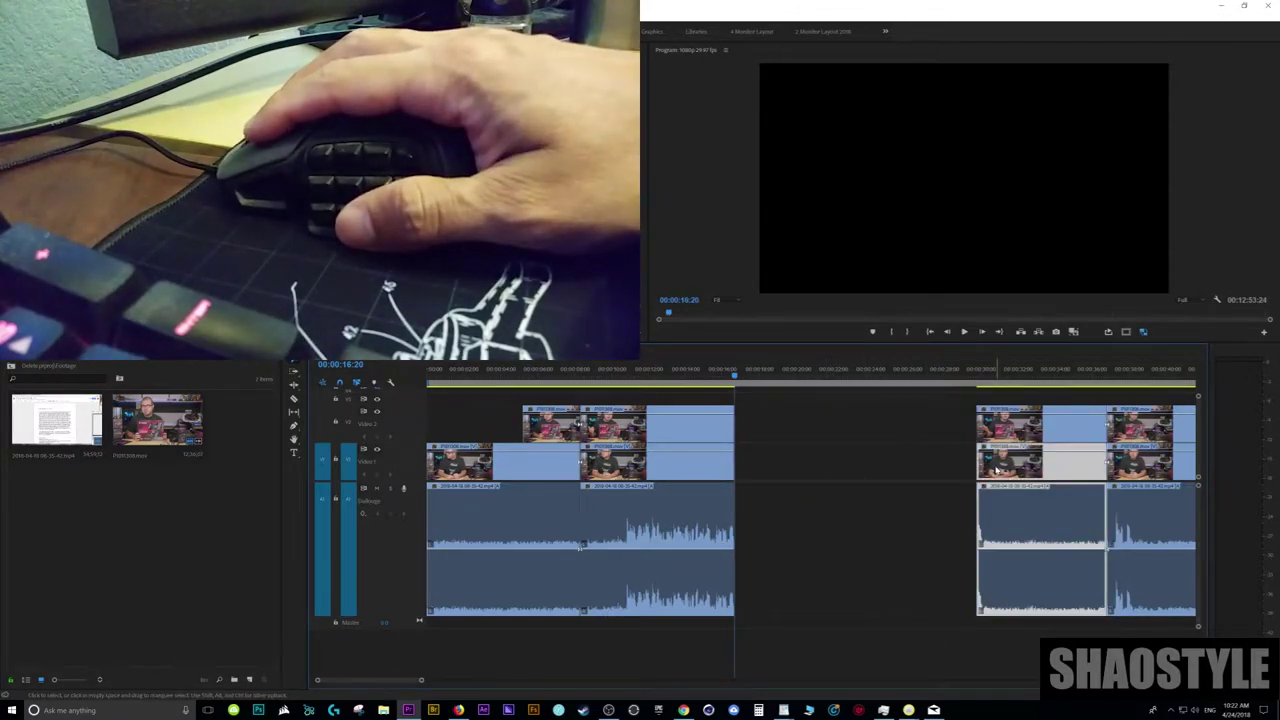
key("ctrl+x")
key("ctrl+v")
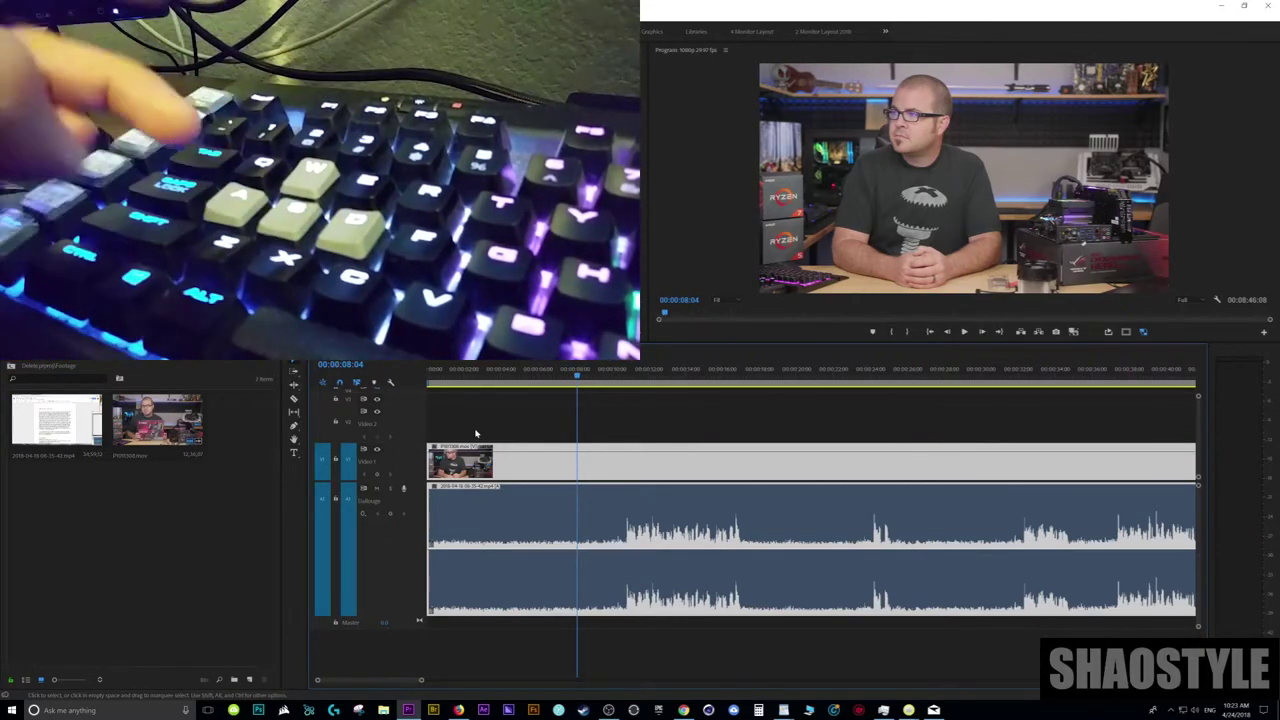
- Step the playhead back and forward one frame at a time around 00:00:08:00 in the enlarged timeline
key("equal")
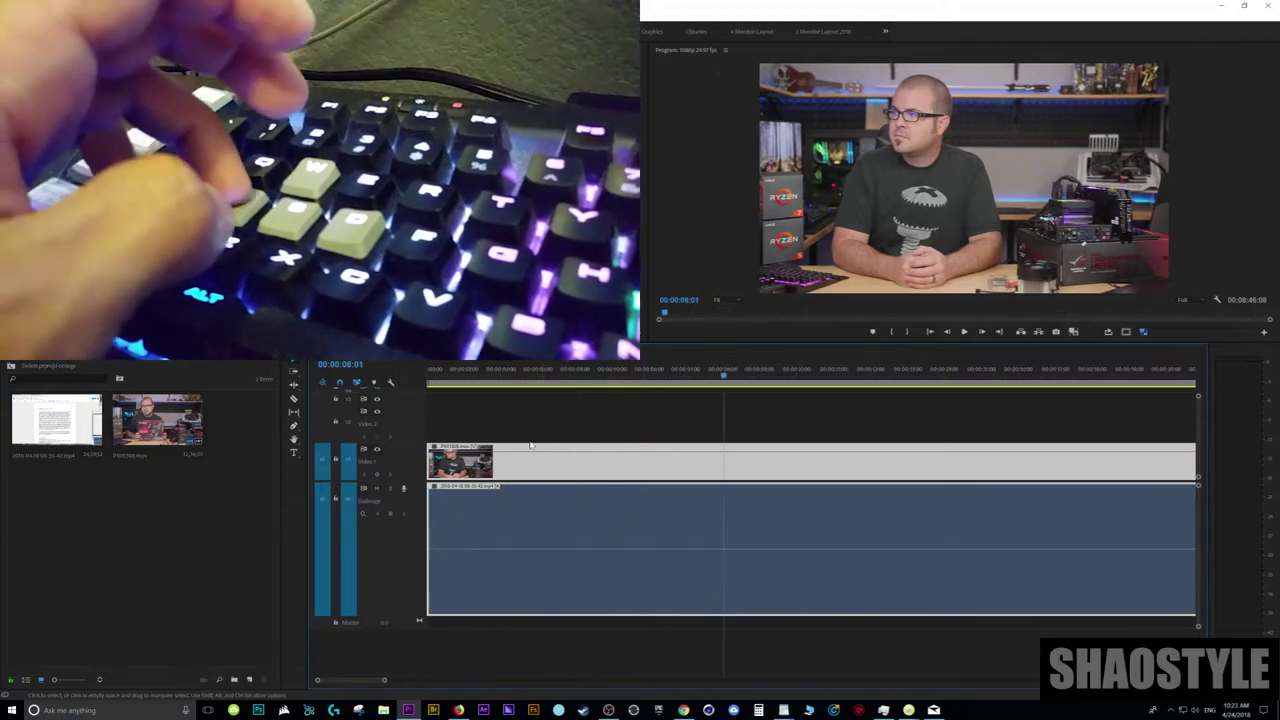
key("minus")
key("minus")
key("equal")
key("equal")
key("equal")
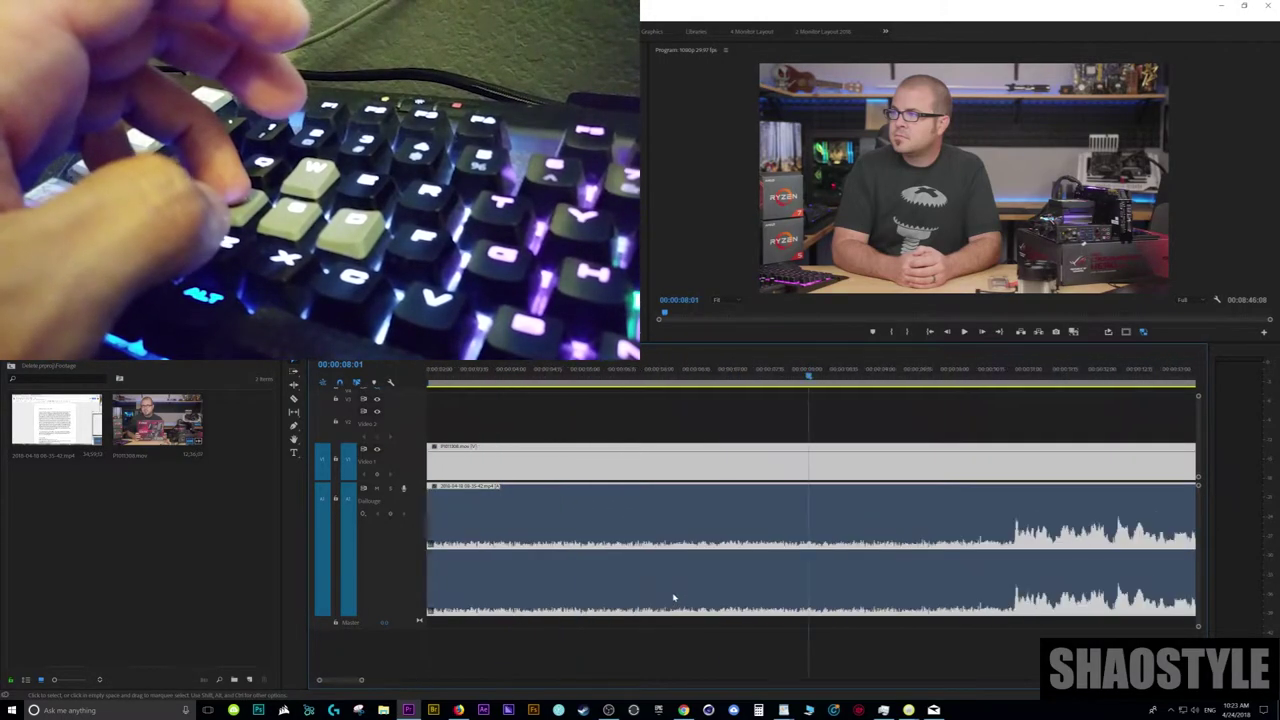
key("Left")
key("Left")
key("Left")
key("Left")
key("Right")
key("Right")
key("Right")
key("Right")
key("Right")
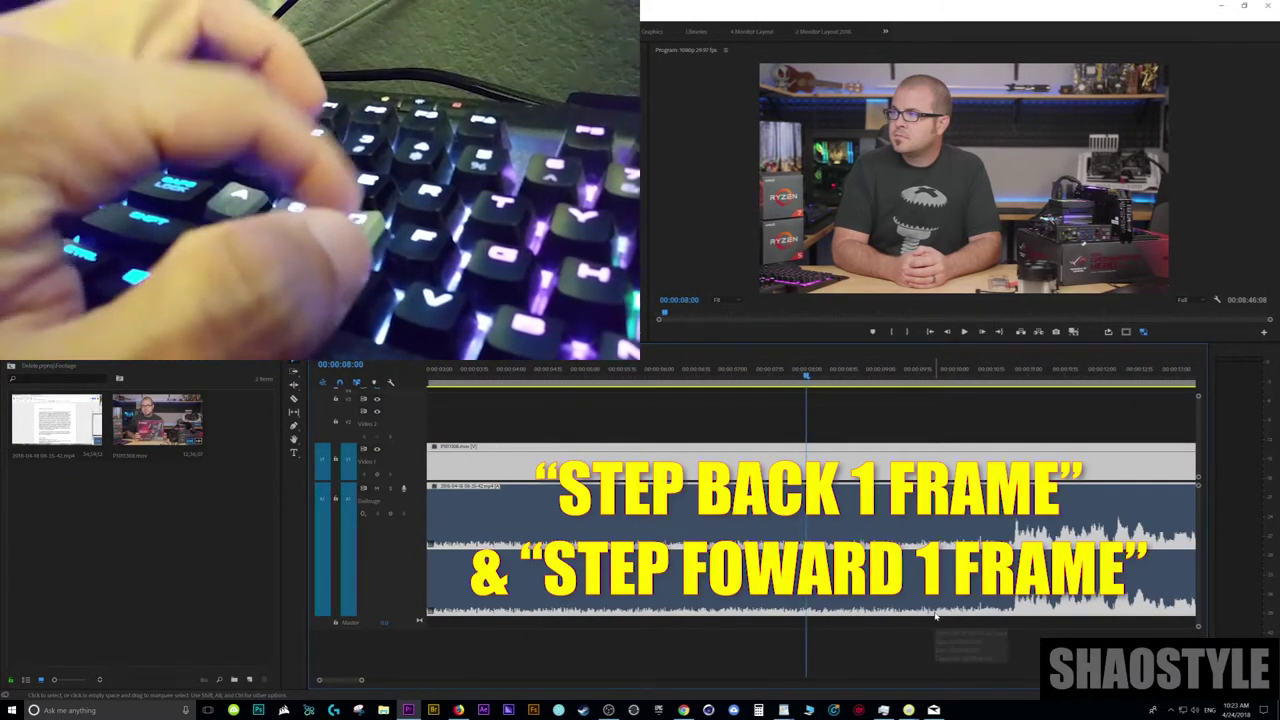
key("Left")
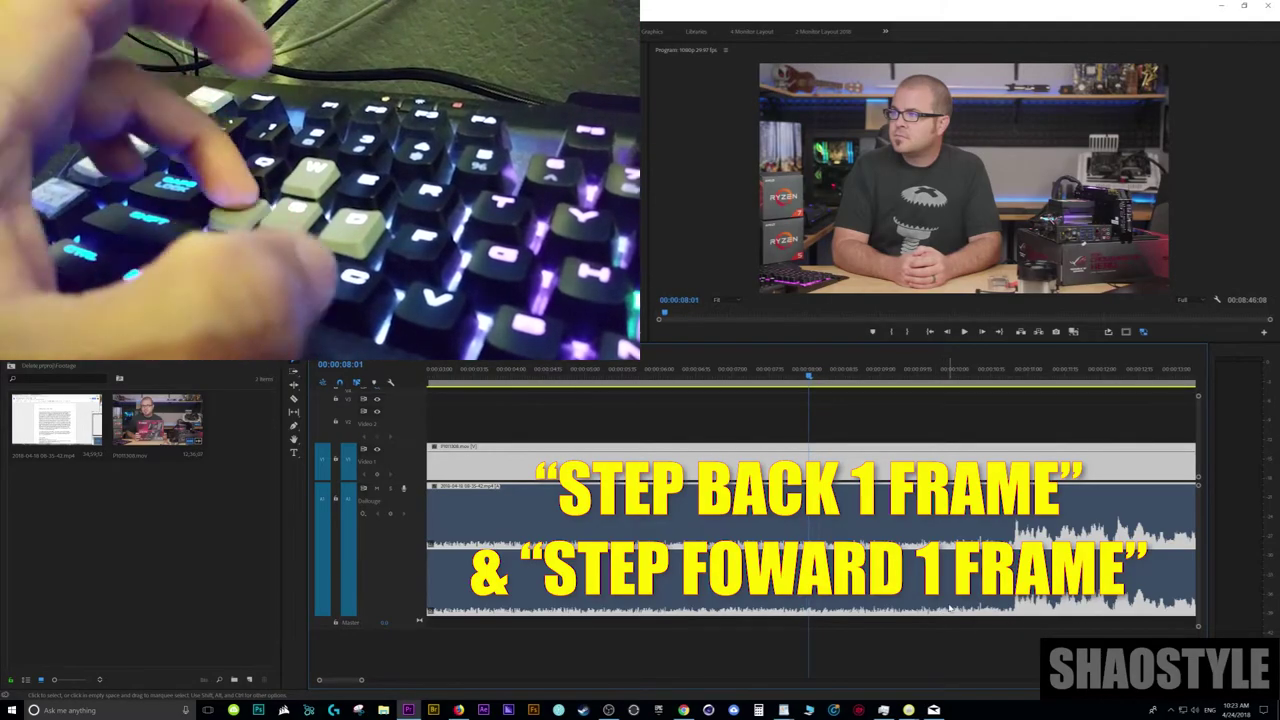
key("Left")
key("Left")
key("Left")
key("Left")
key("Left")
key("Left")
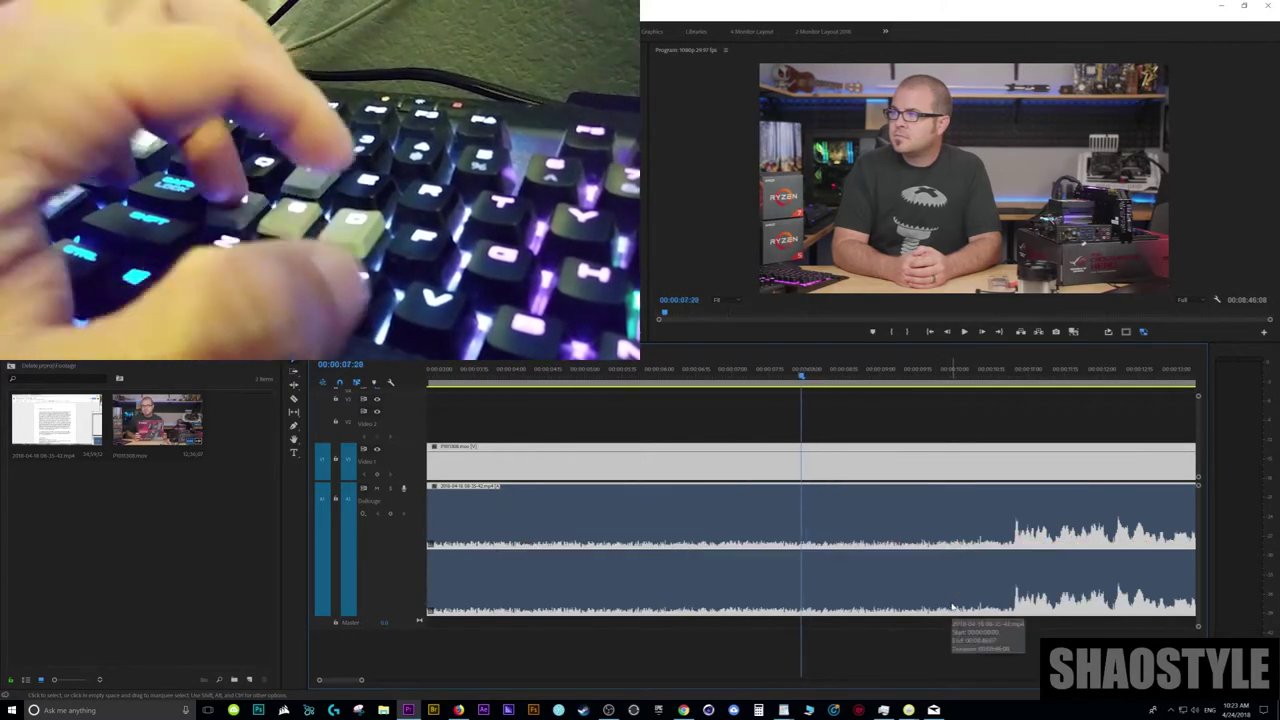
key("Right")
key("Right")
key("Left")
key("Left")
key("Right")
key("Right")
key("Right")
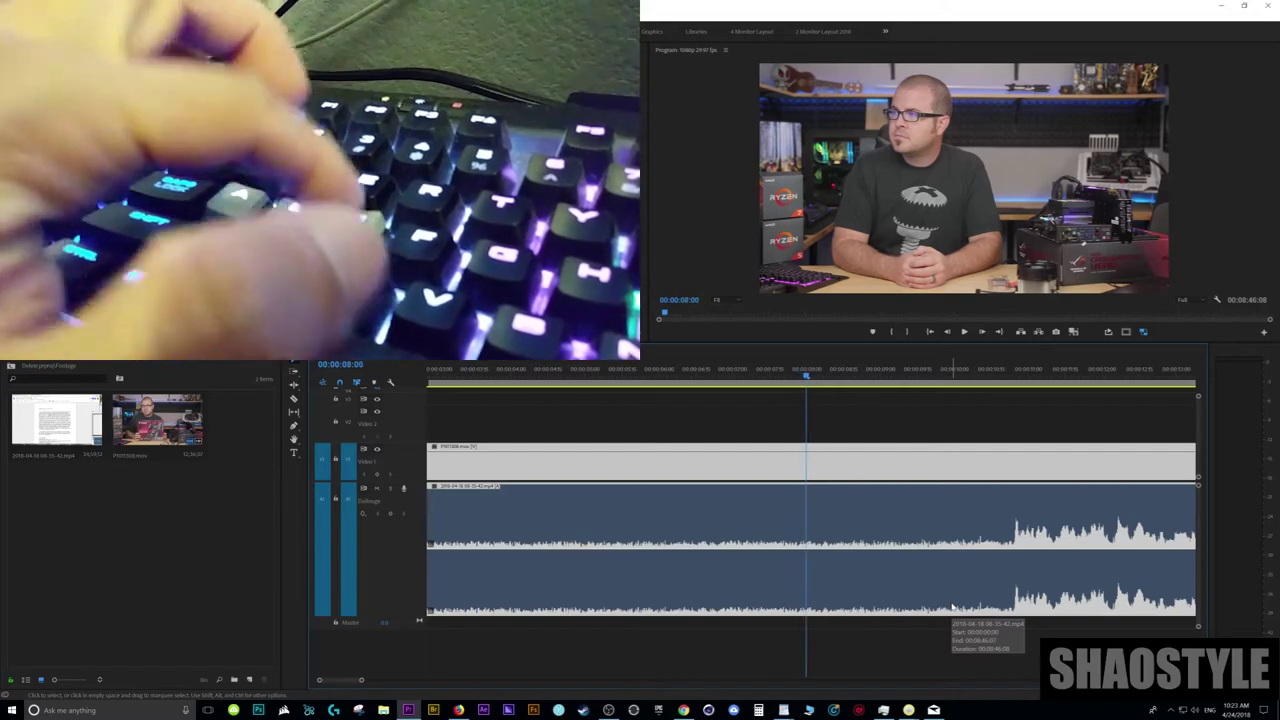
- Jump the playhead between the next and previous edit points at the end and start of the uncut clip
key("minus")
key("minus")
key("minus")
key("minus")
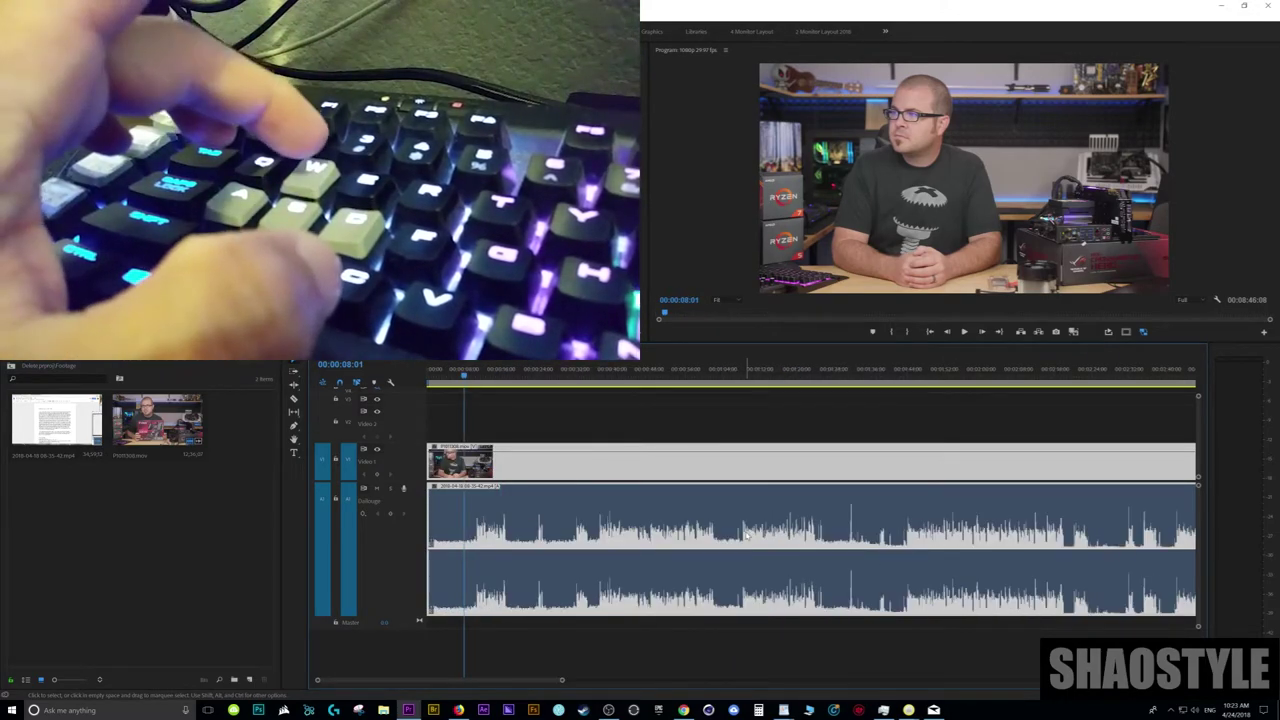
key("Down")
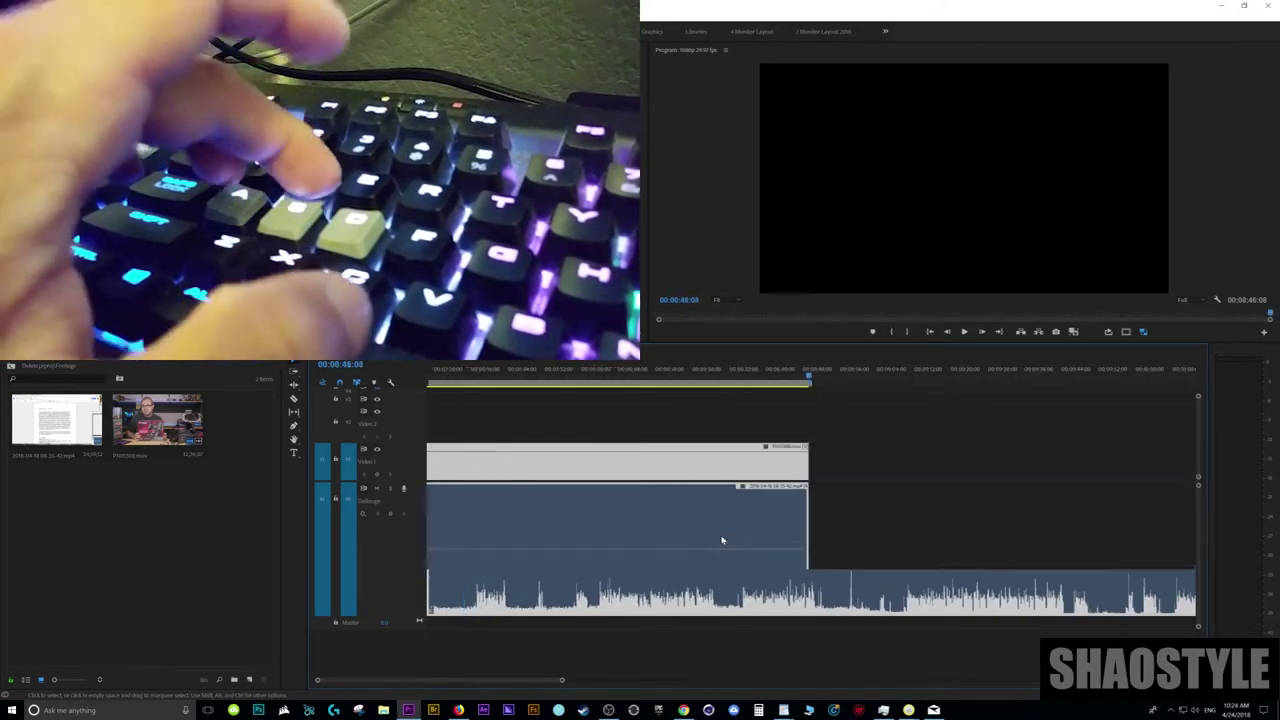
key("Up")
key("minus")
key("minus")
key("minus")
key("End")
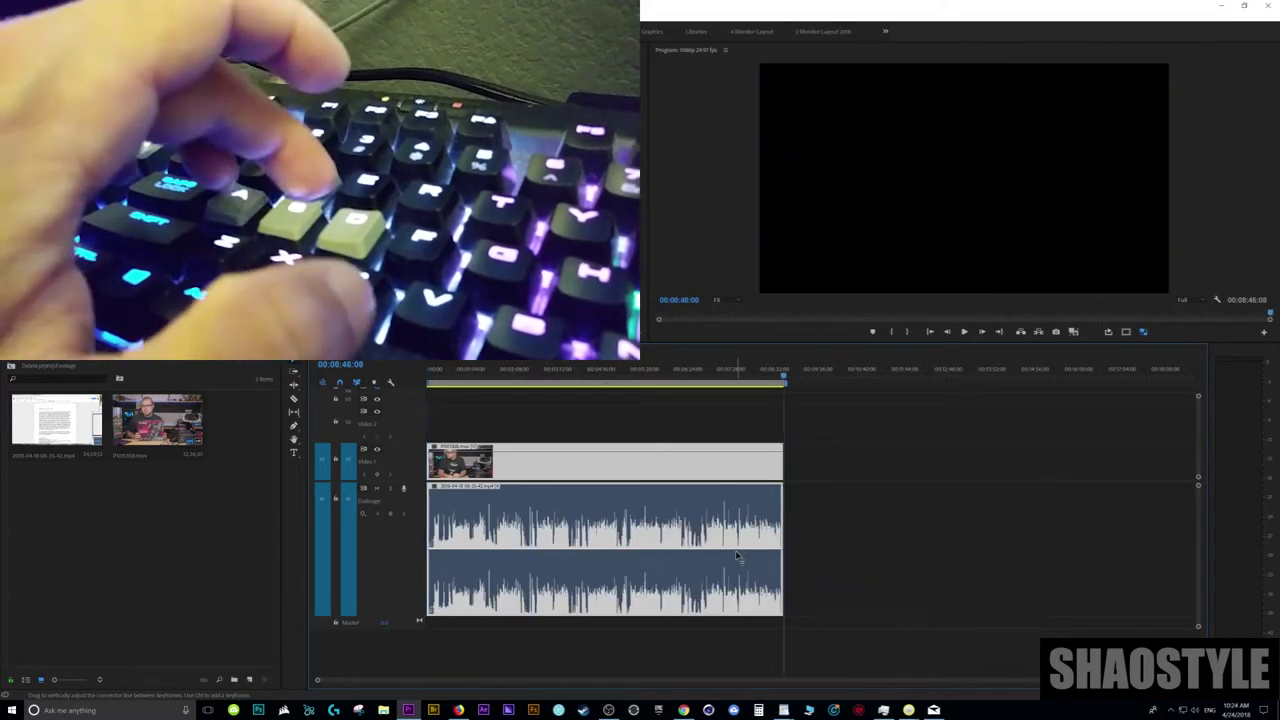
key("Home")
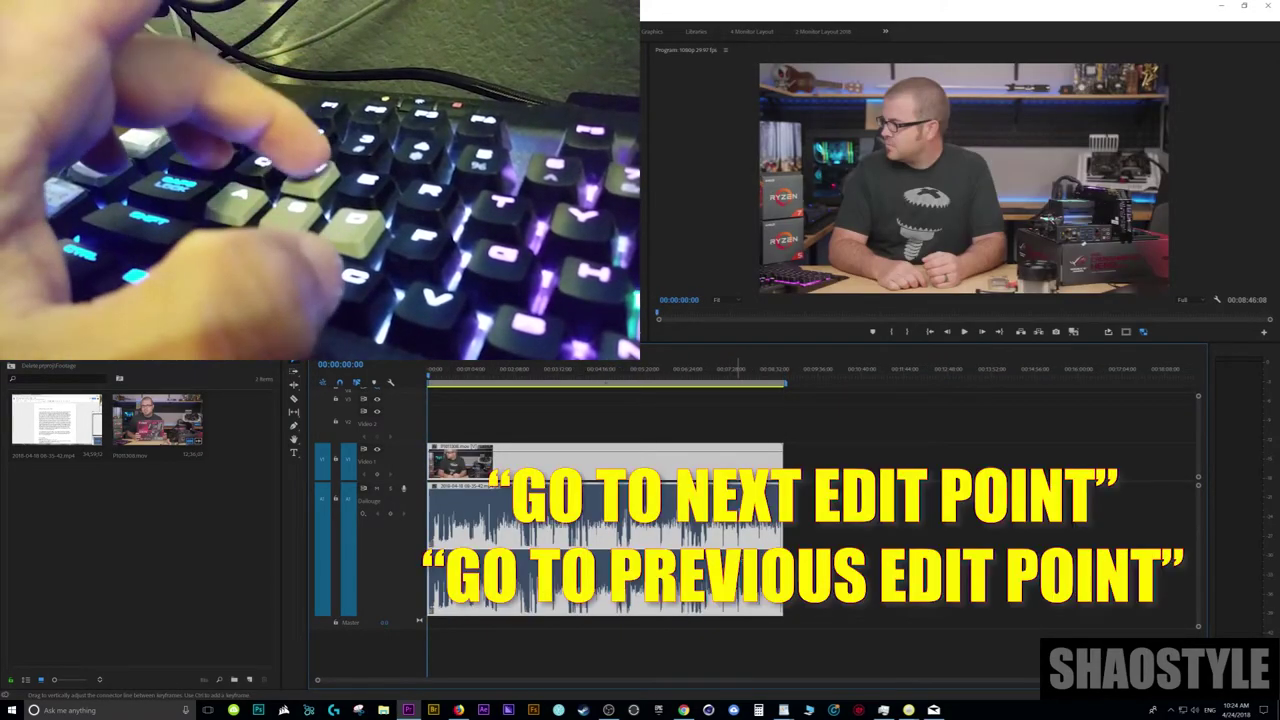
key("Down")
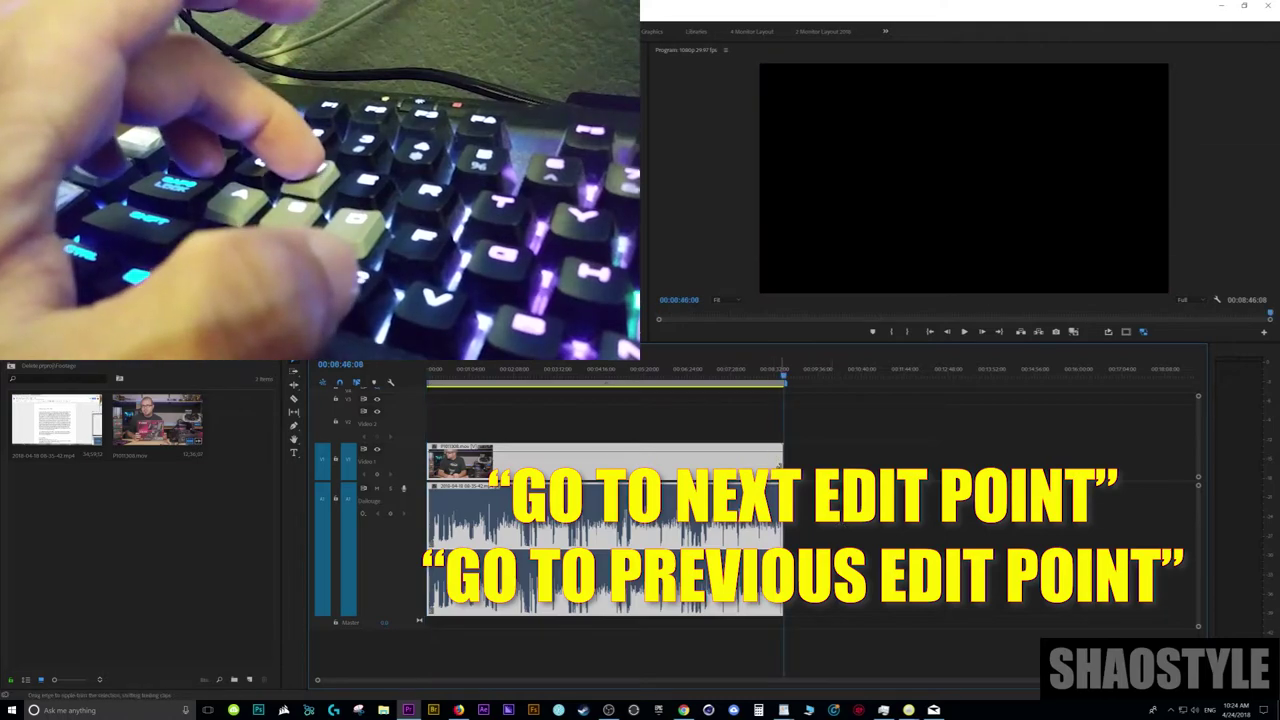
key("Up")
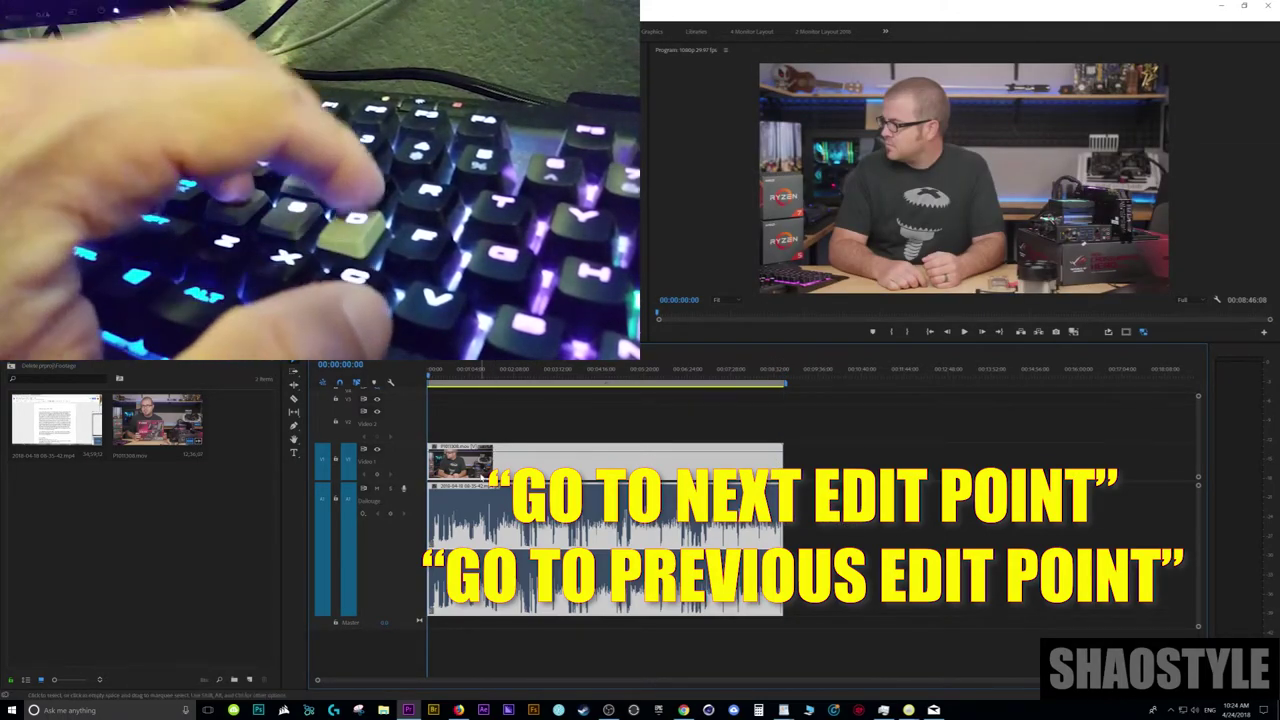
- Split the video and dialogue clips with the Razor tool at 00:01:47:19, 00:03:33:23 and 00:06:29:29
key("c")
left_click(497, 465)
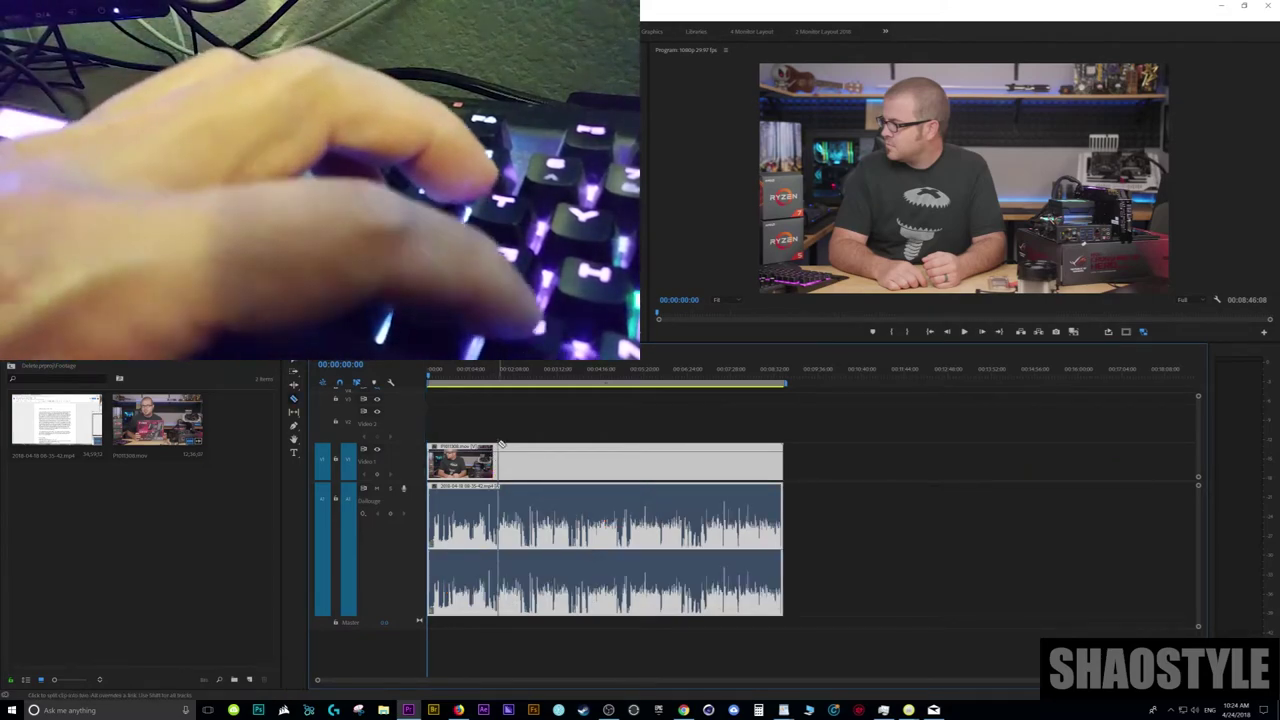
left_click(571, 465)
left_click(638, 468)
left_click(693, 471)
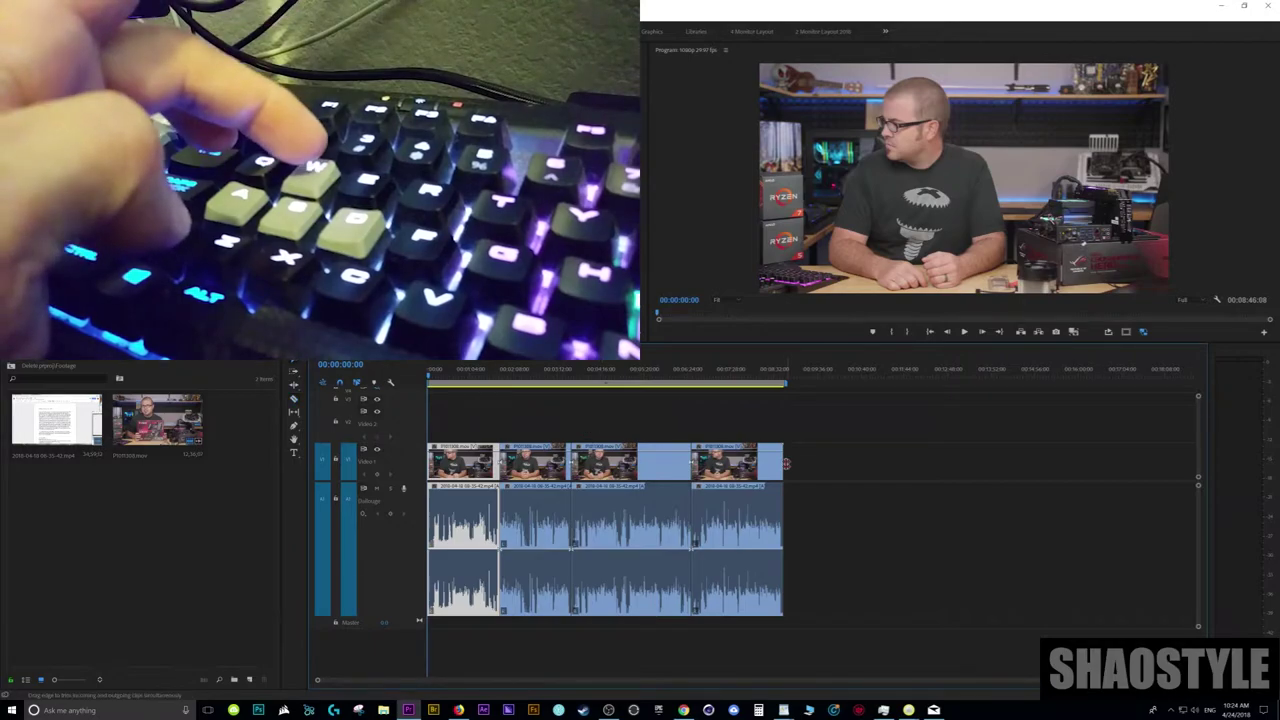
- Jump the playhead forward through the new edit points and back again to the start of the sequence
key("Down")
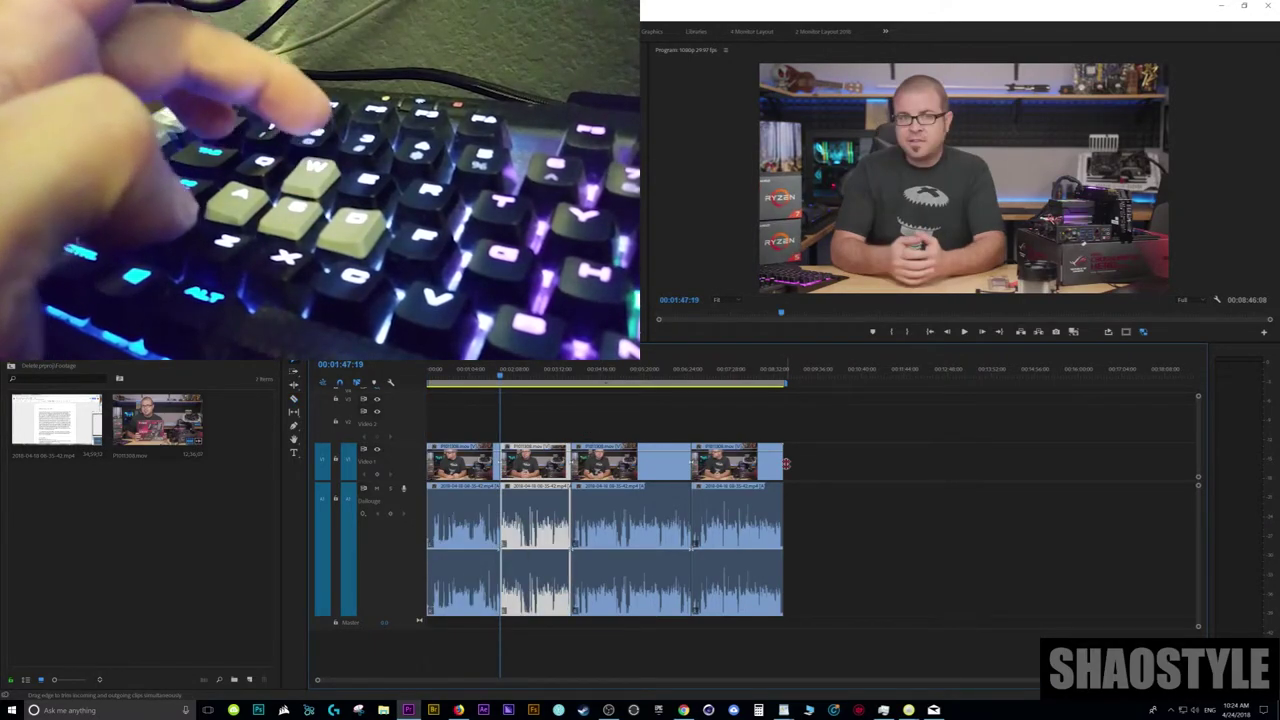
key("Down")
key("Down")
key("Down")
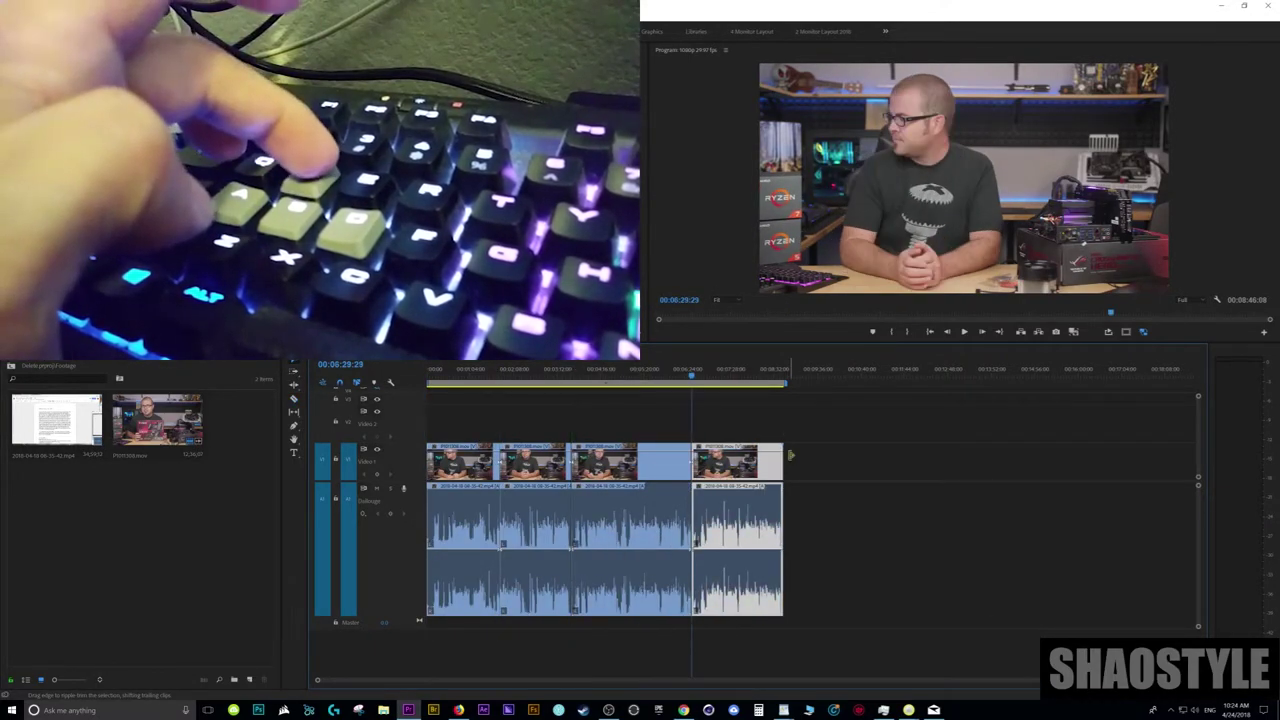
key("Up")
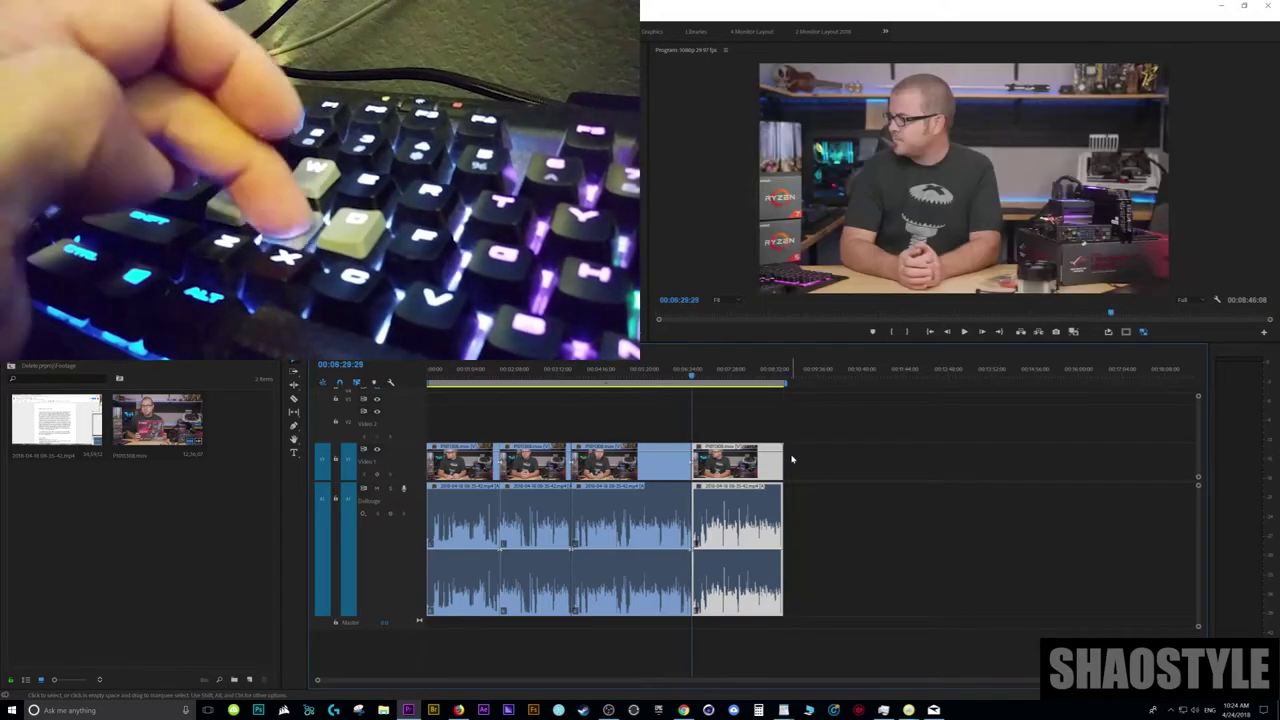
key("Up")
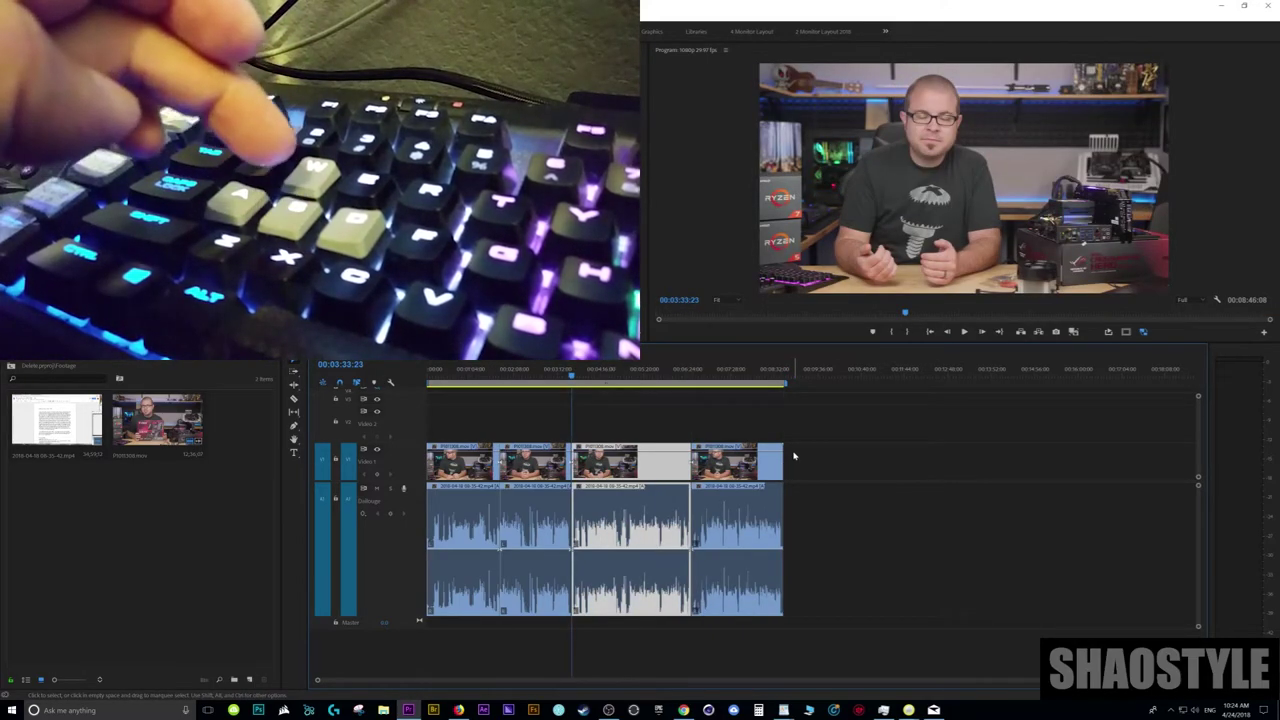
key("Up")
key("Up")
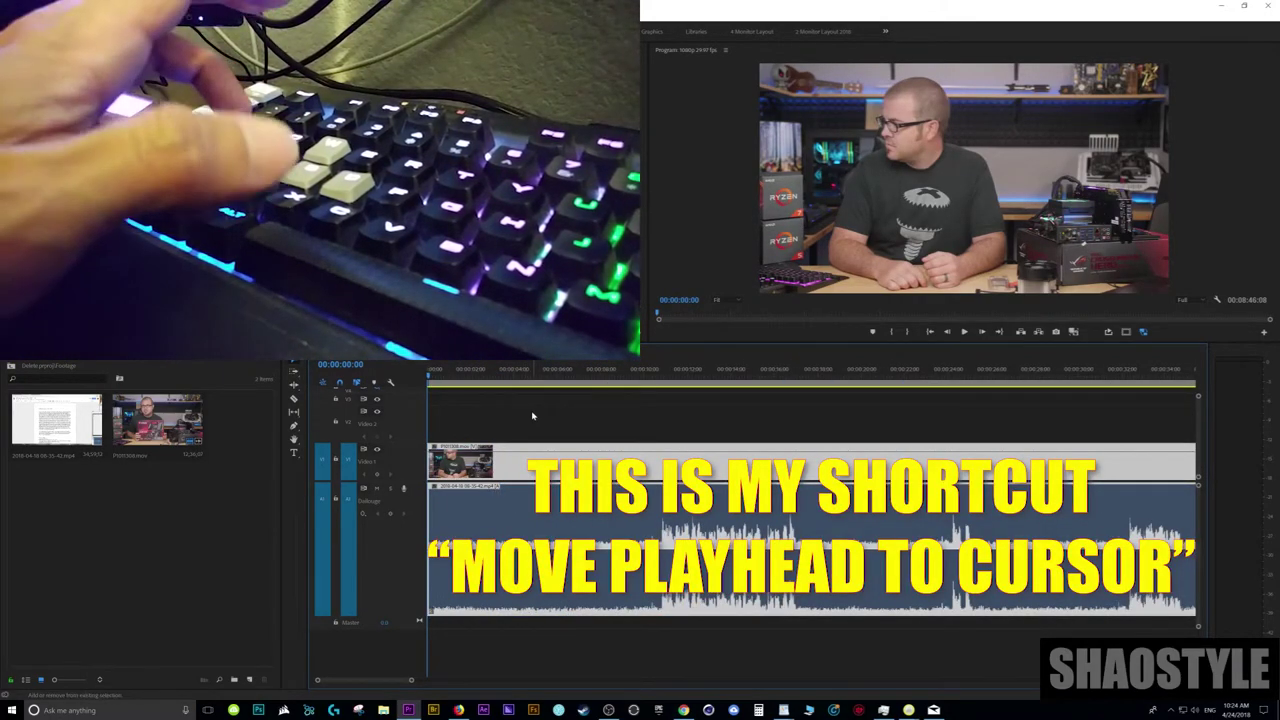
- Move the playhead to the cursor at successive spots along the timeline, including 00:00:06:27 and 00:00:09:19
key("s")
key("grave")
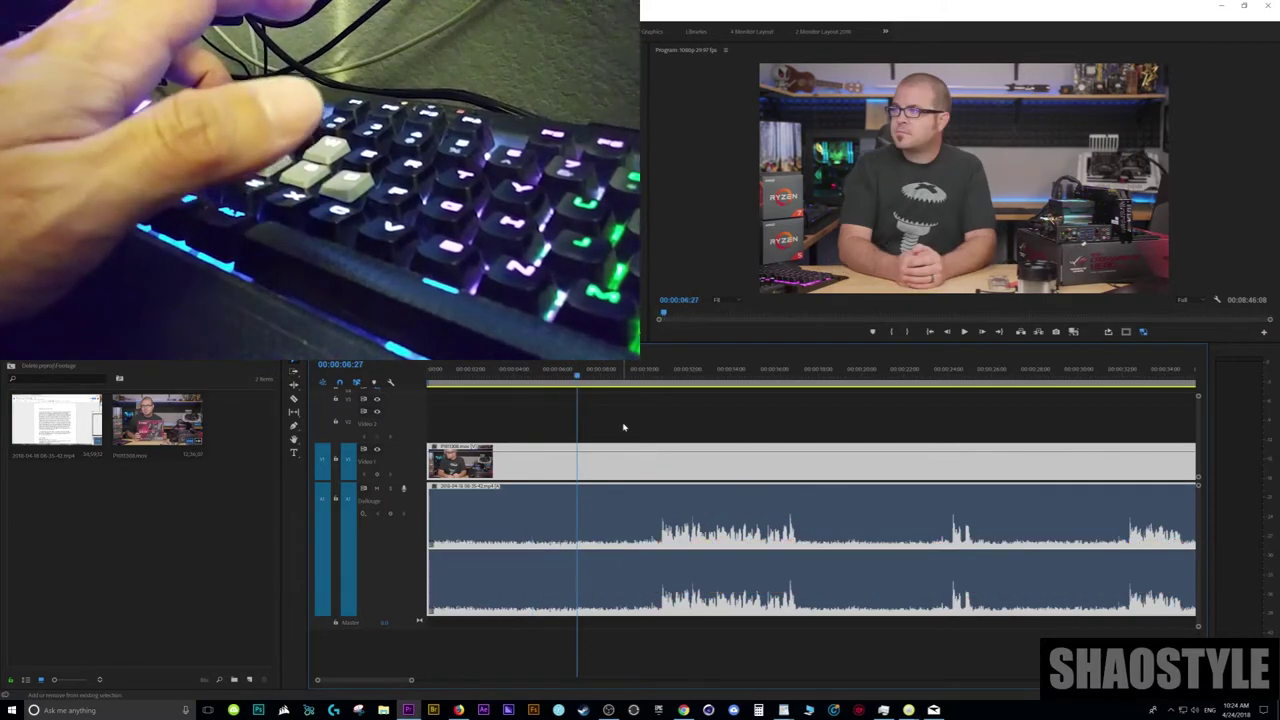
key("grave")
key("grave")
key("grave")
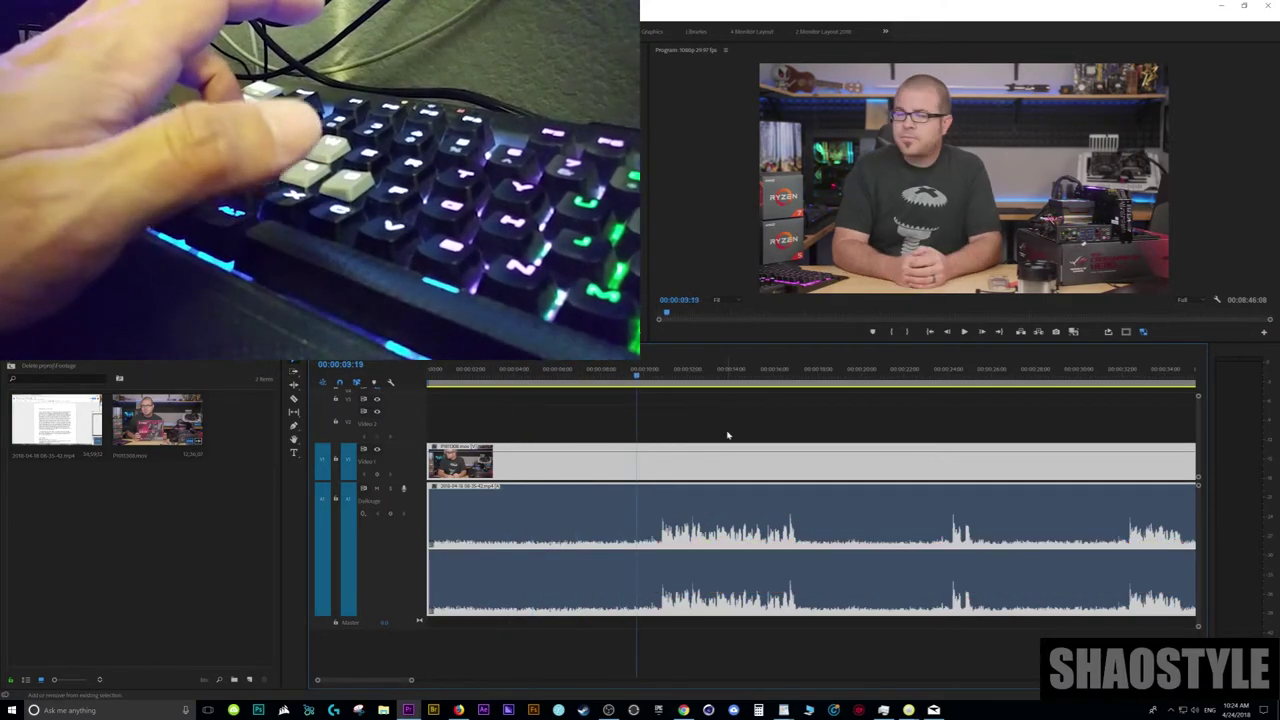
key("grave")
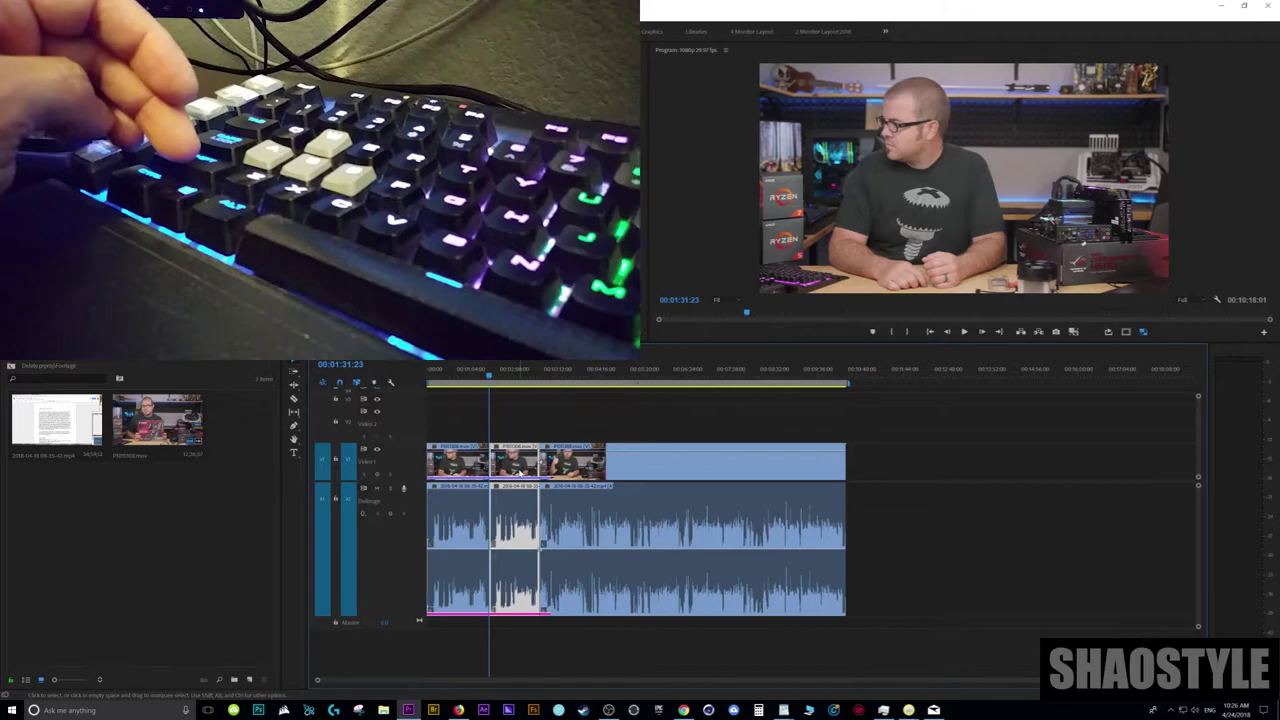
- Delete the selected middle segment starting at 00:01:31:23, undo that deletion, and ripple delete the segment instead
key("Delete")
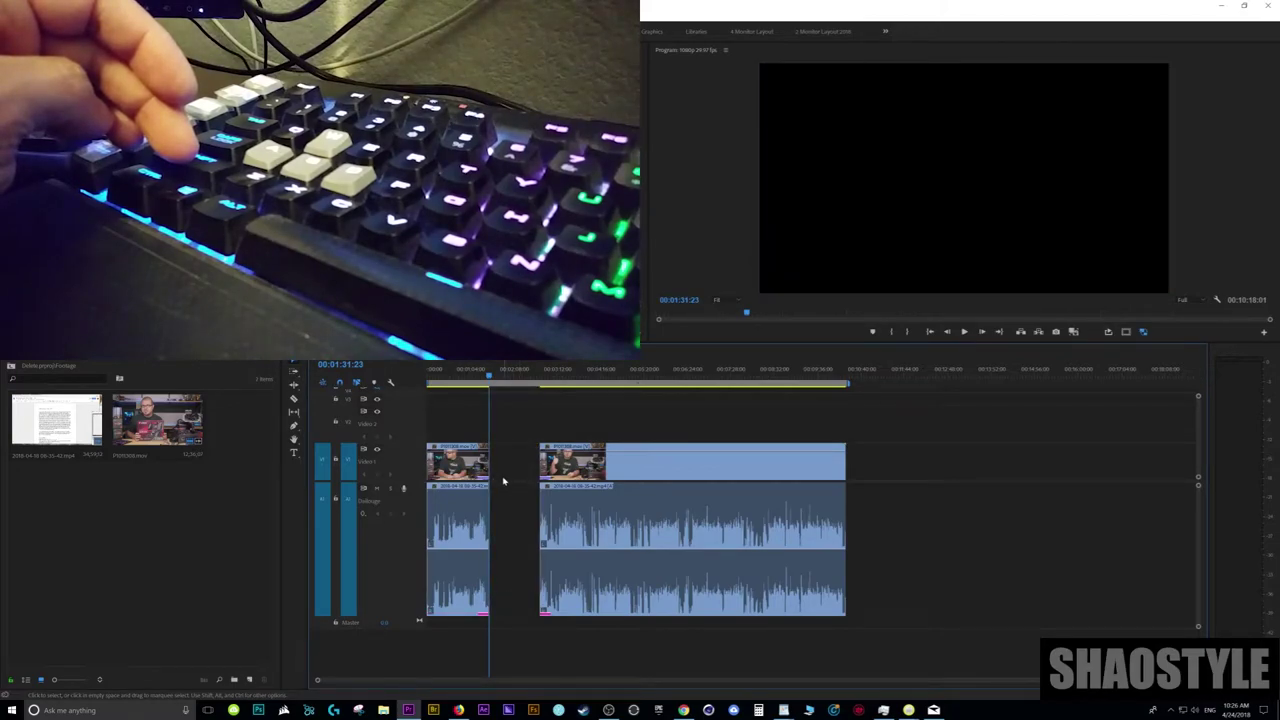
key("ctrl+z")
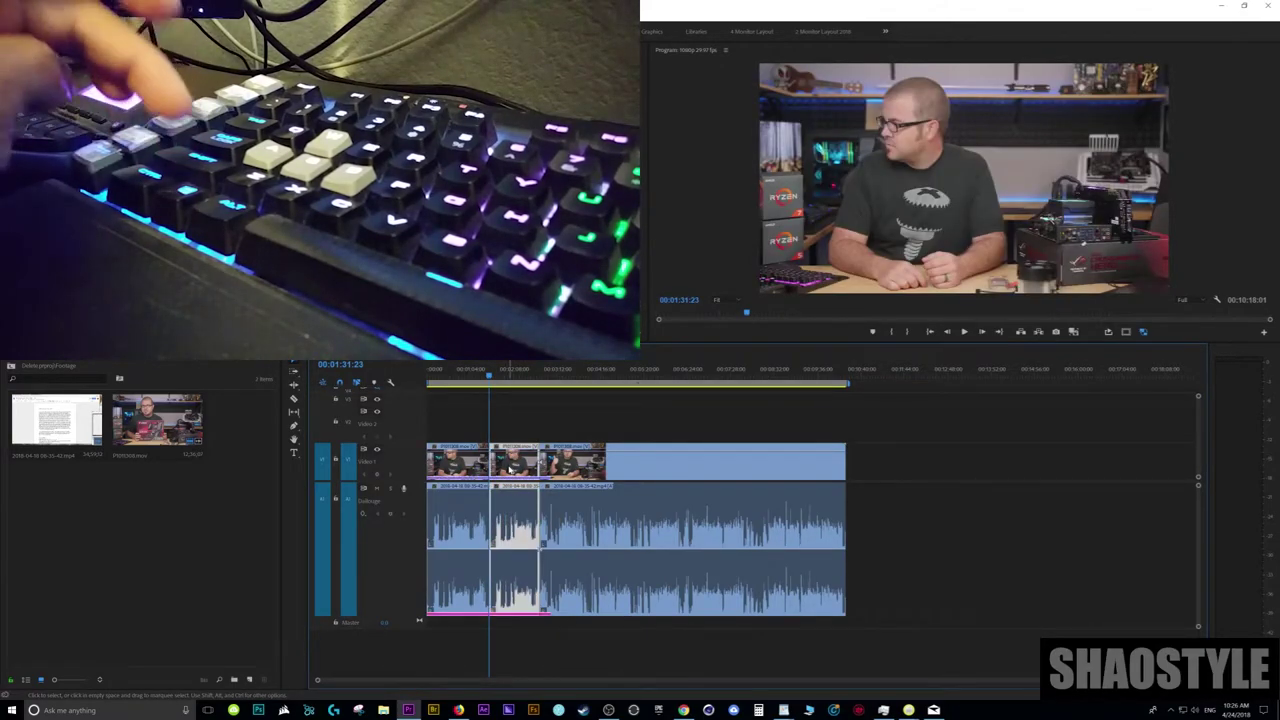
key("shift+Delete")
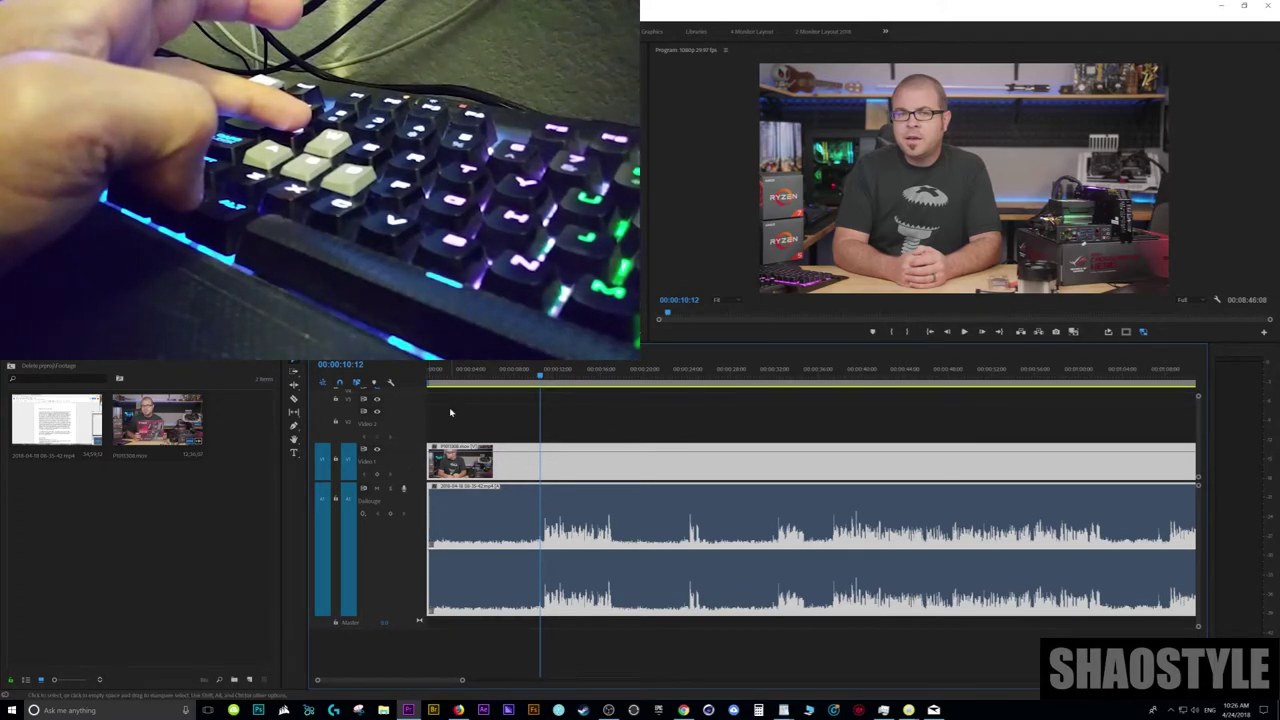
- Ripple trim the opening of the video and dialogue clips up to 00:00:10:12, and again up to 00:00:26:26
key("q")
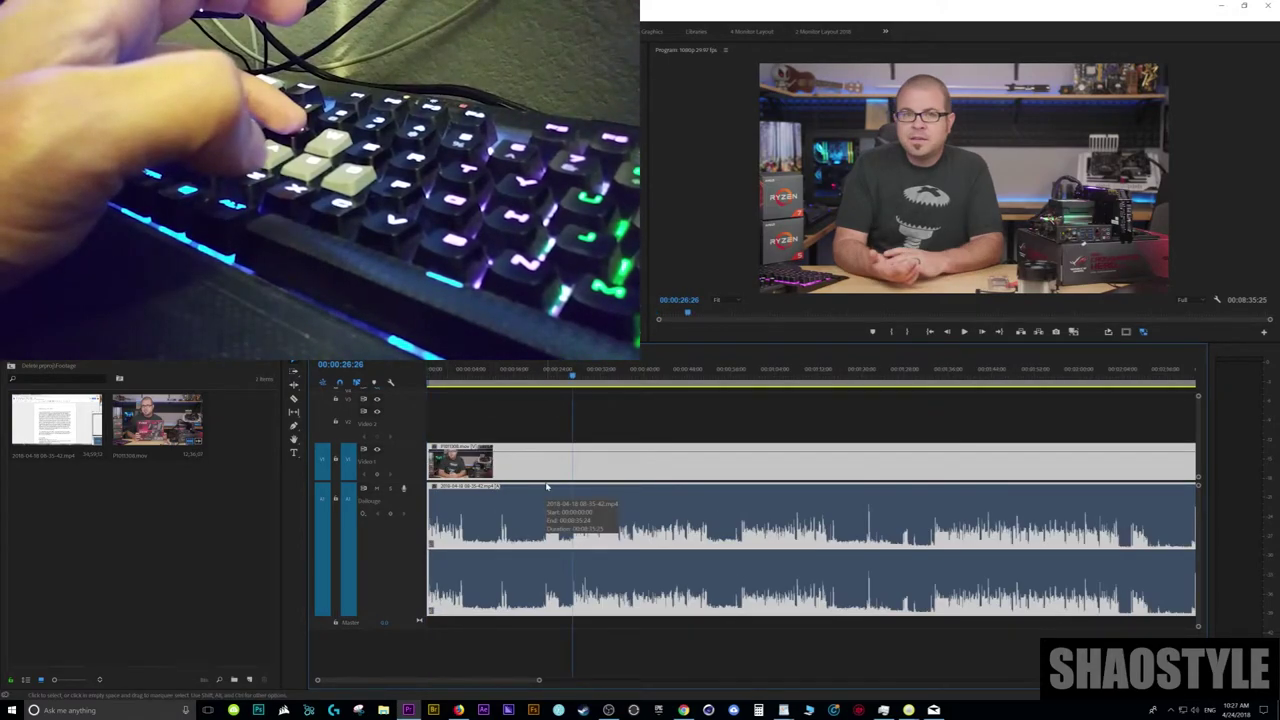
key("q")
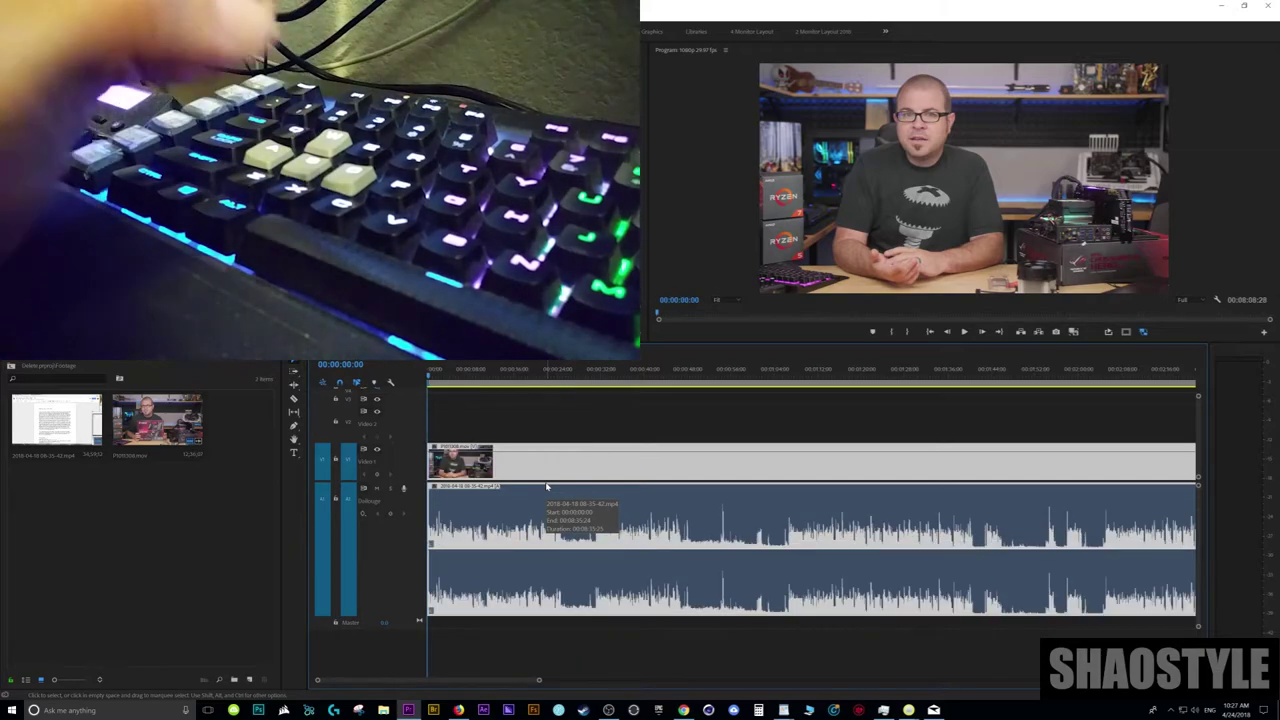
- Play the dialogue from about 00:00:22:09 and around both ends of the silent gap to examine where the pause begins and ends
key("equal")
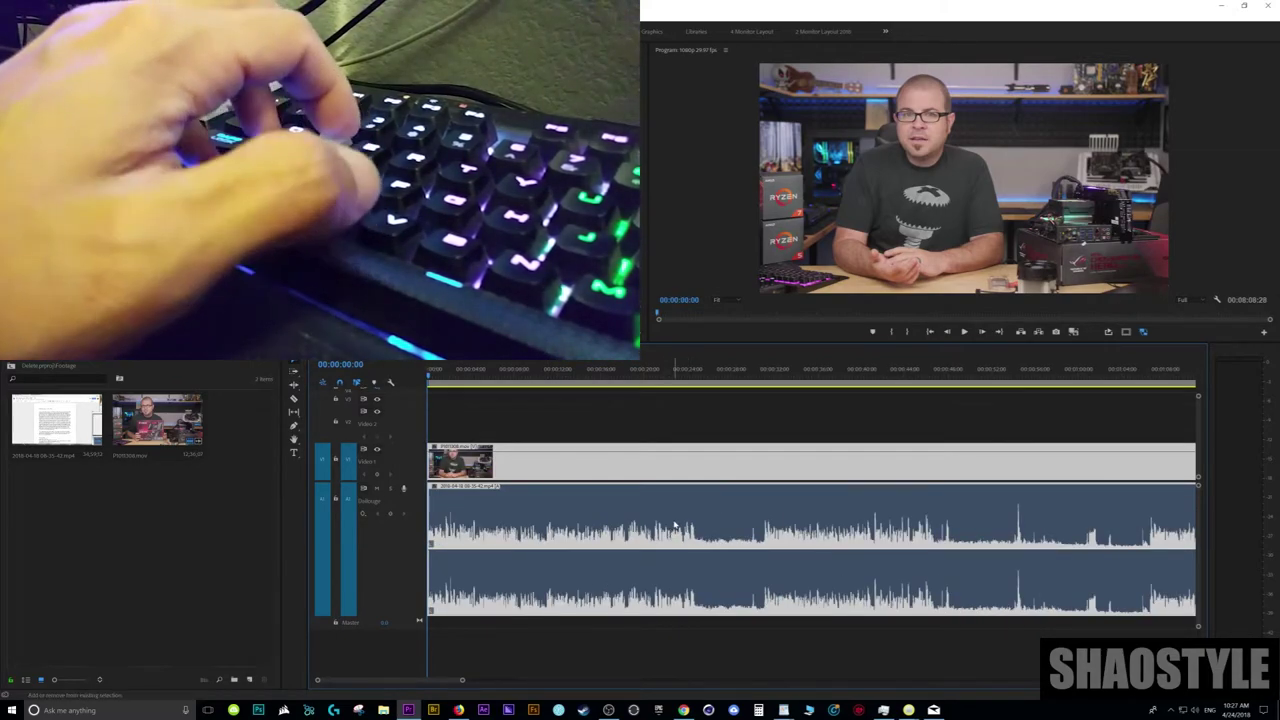
key("shift+d")
key("equal")
key("equal")
key("shift+d")
key("minus")
key("minus")
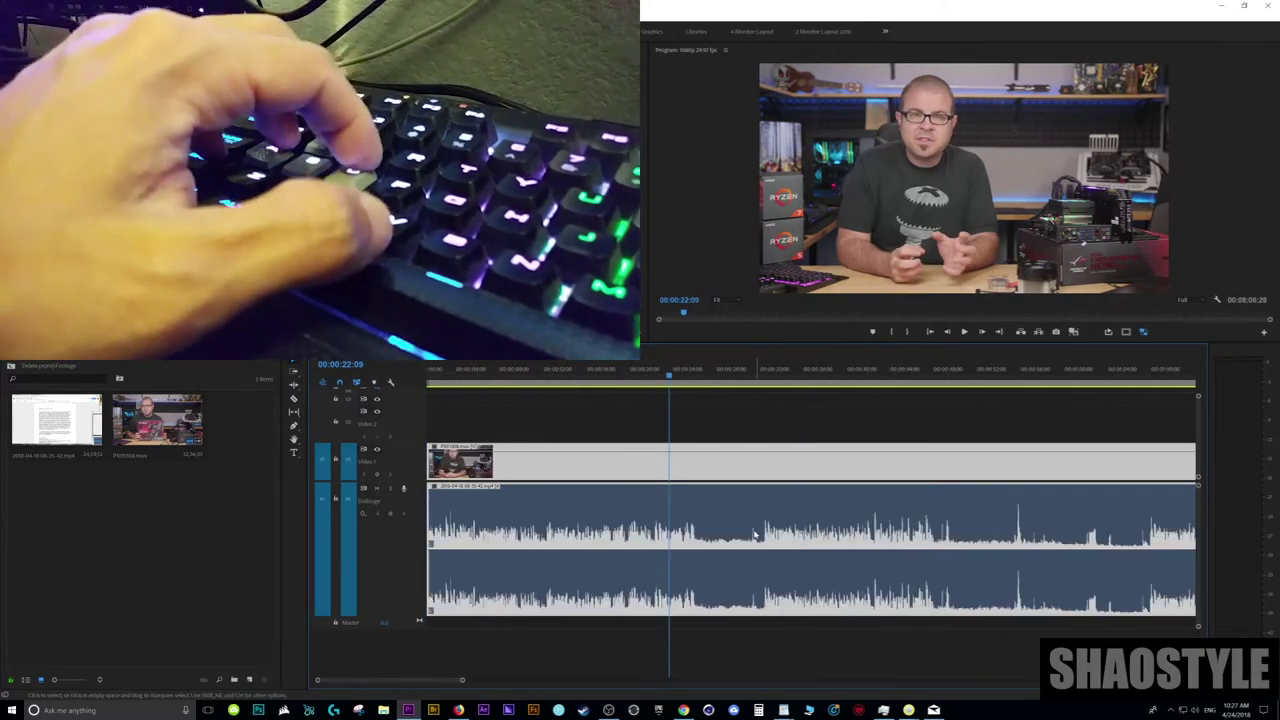
key("space")
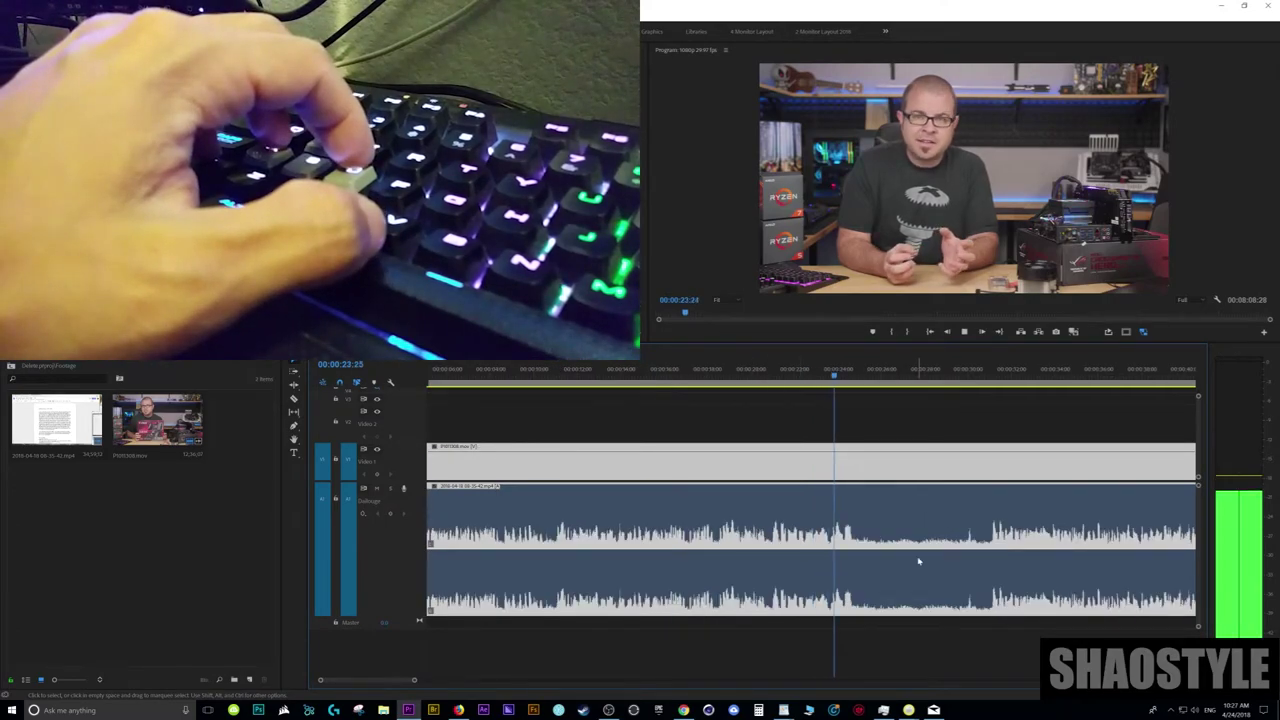
key("space")
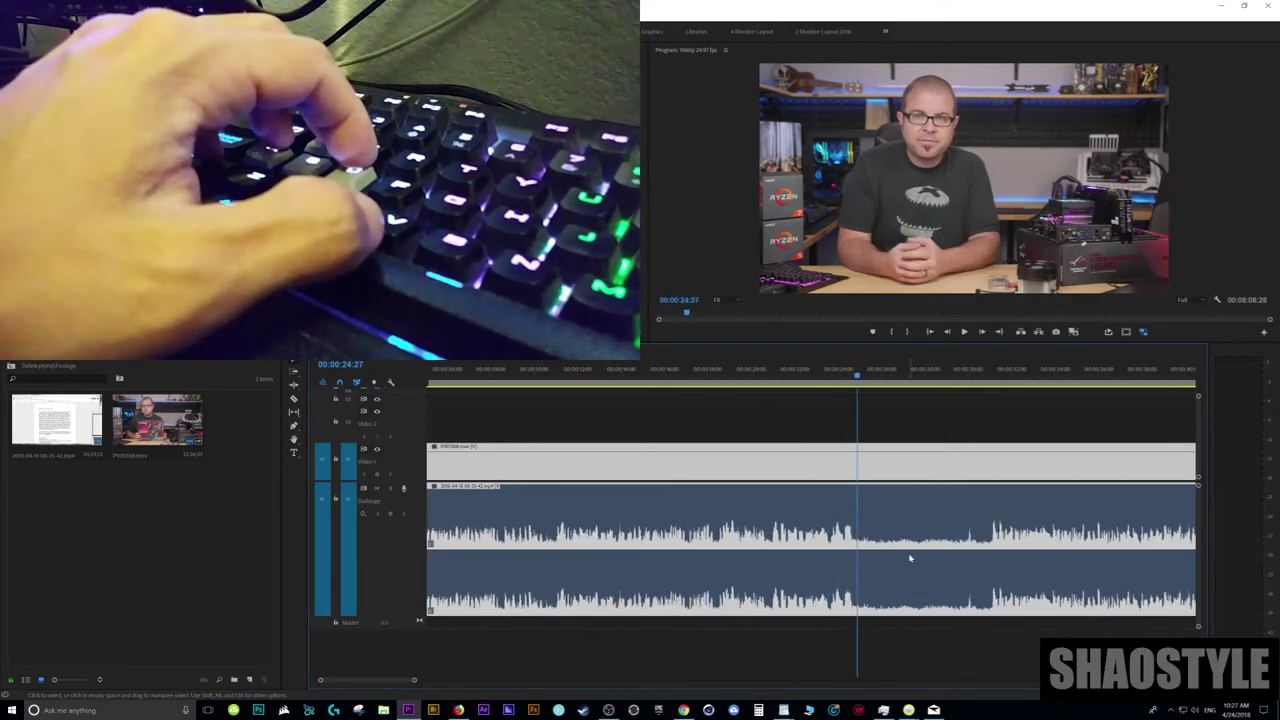
key("shift+d")
key("space")
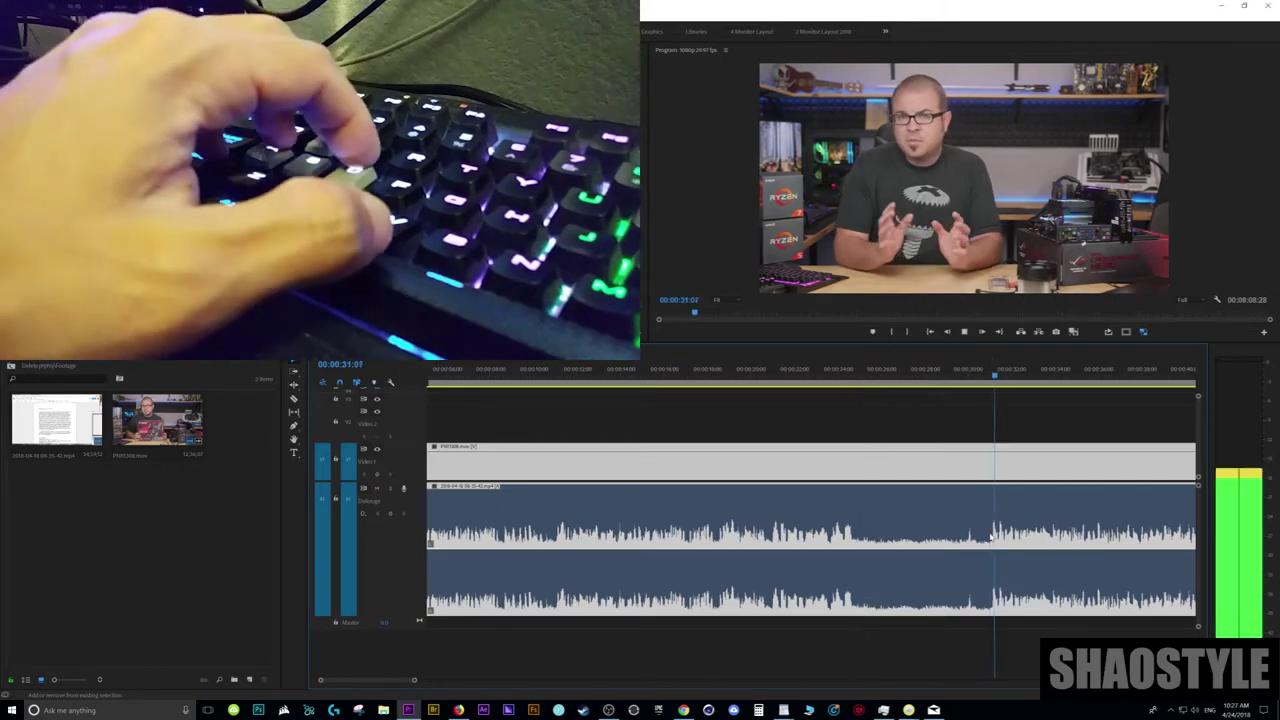
- Replay the speech from around 00:00:20:06 and add an edit through the video and dialogue clips at 00:00:20:25
key("shift+d")
key("space")
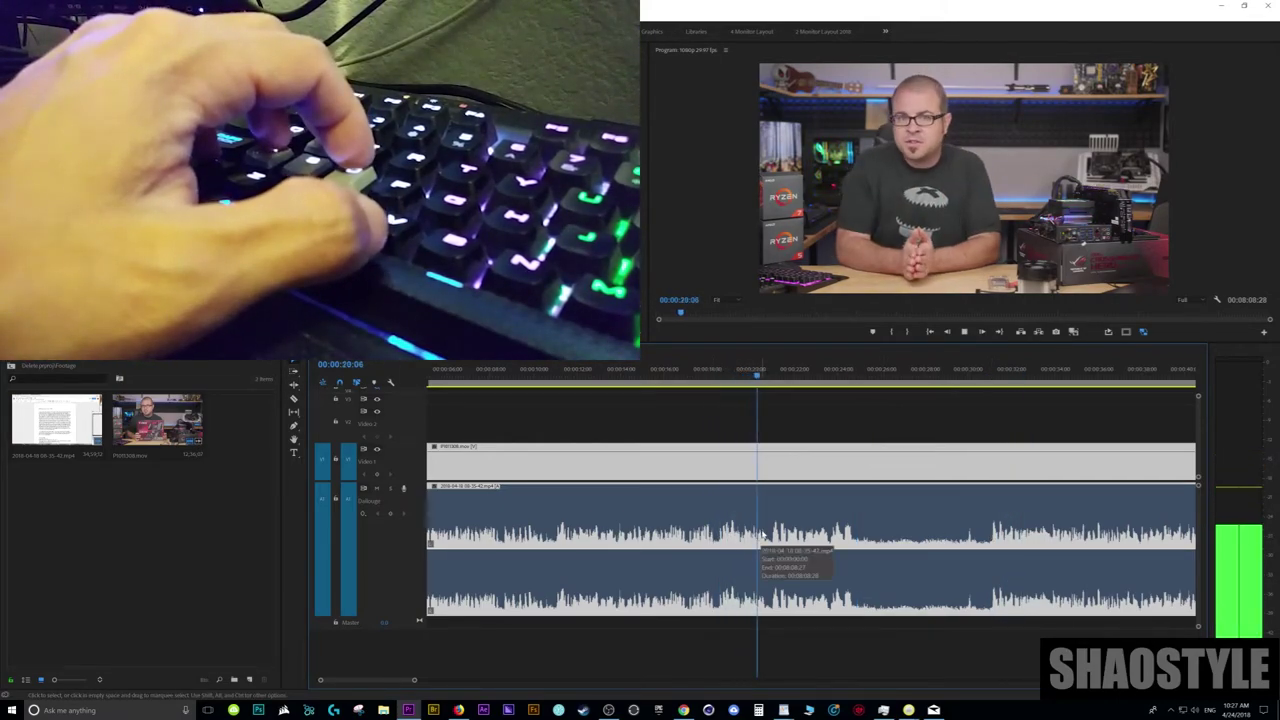
key("space")
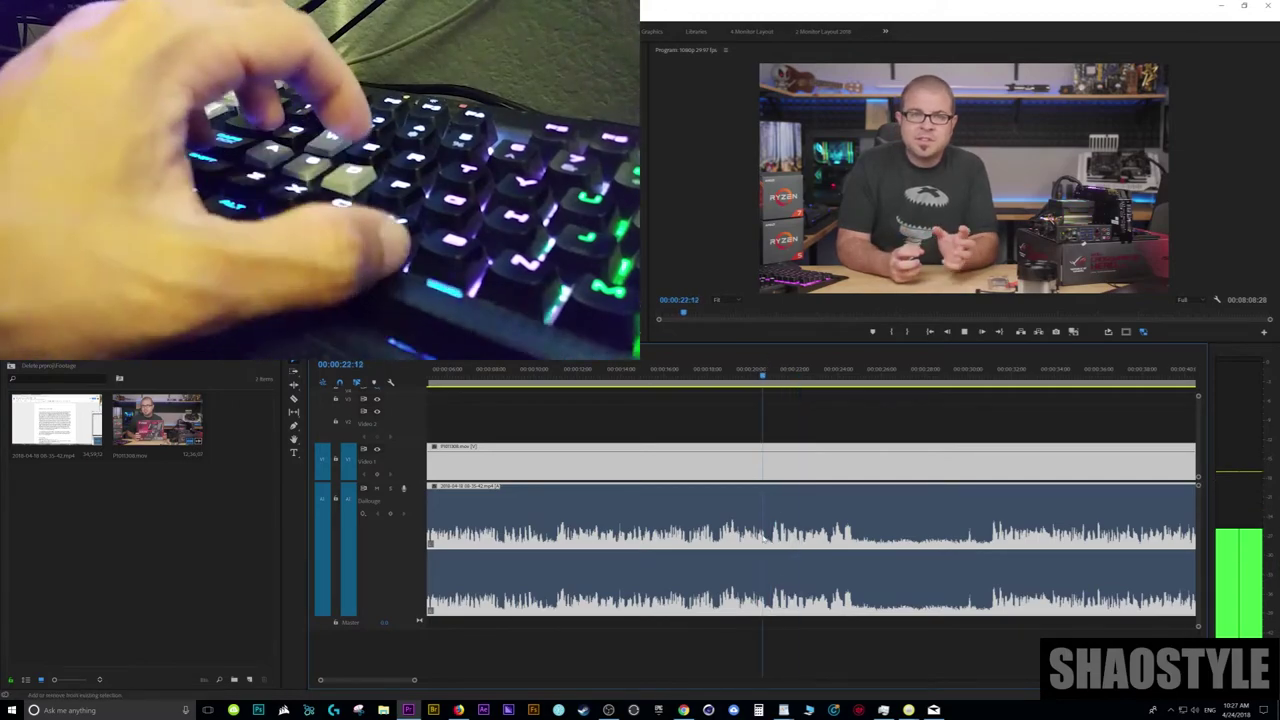
key("space")
key("space")
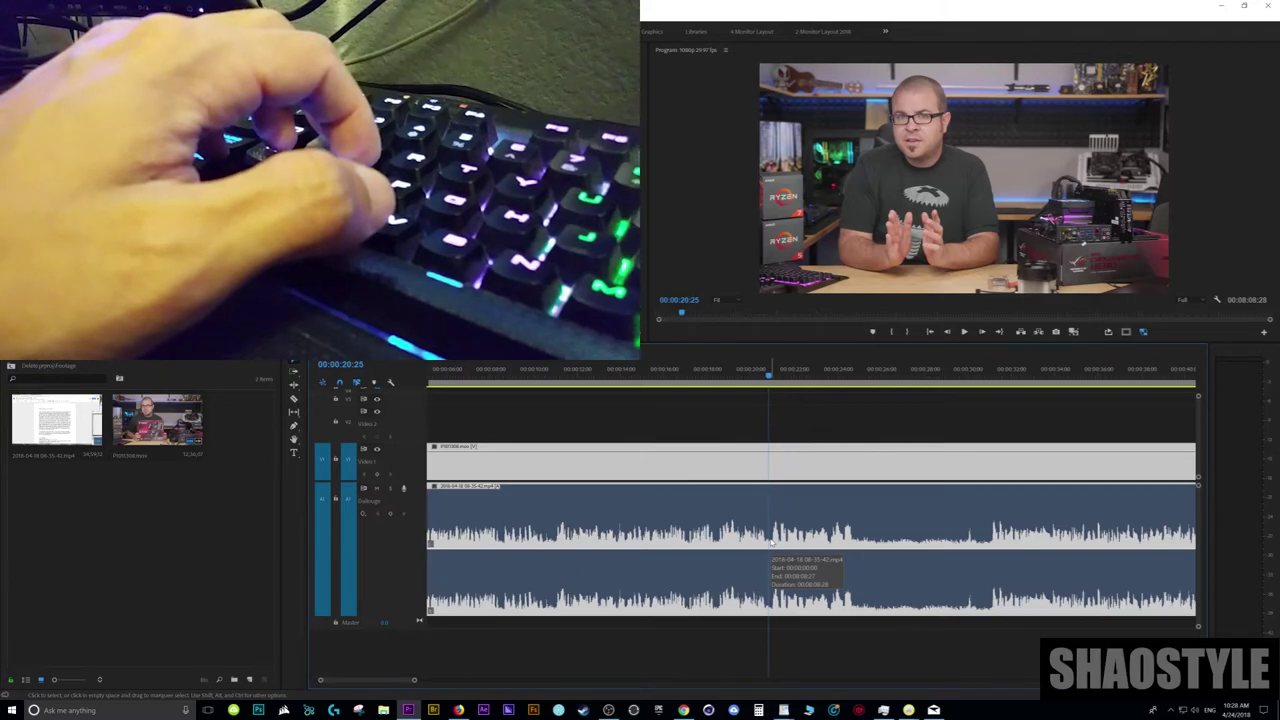
key("ctrl+k")
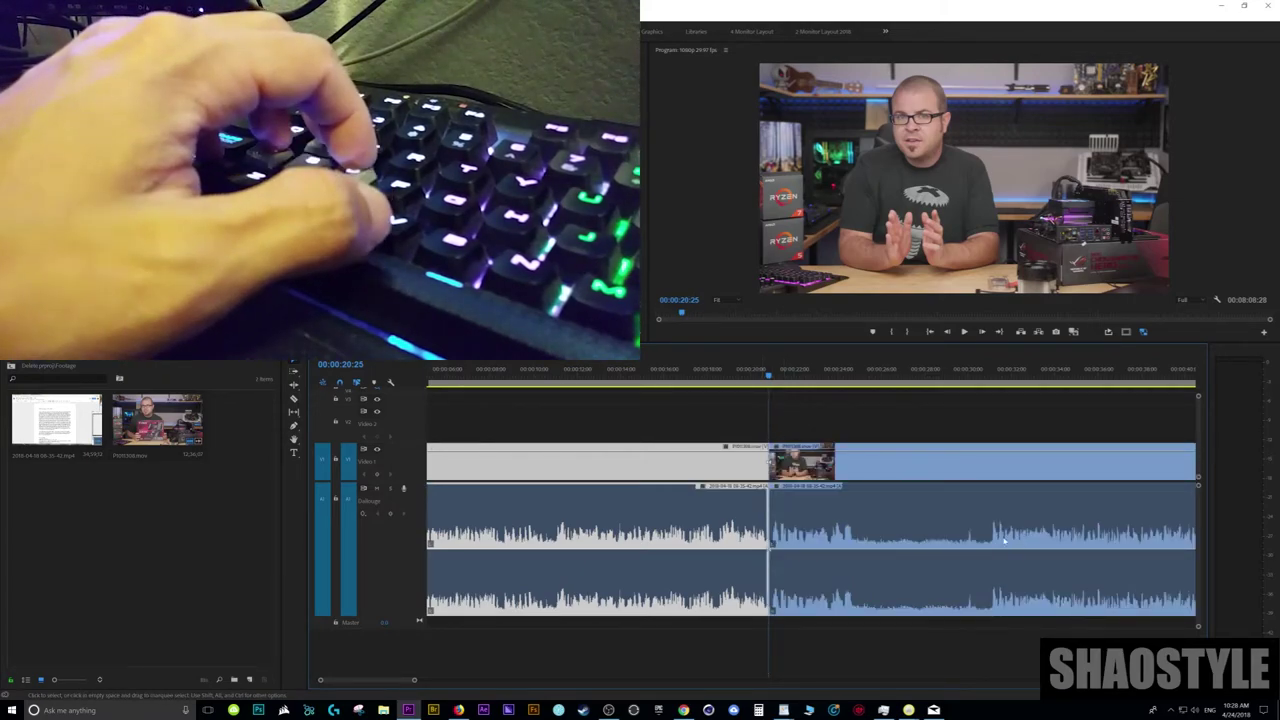
- Fine-position the playhead at 00:00:30:28, just before speech resumes, and ripple trim the second segment's start up to it
left_click(988, 541)
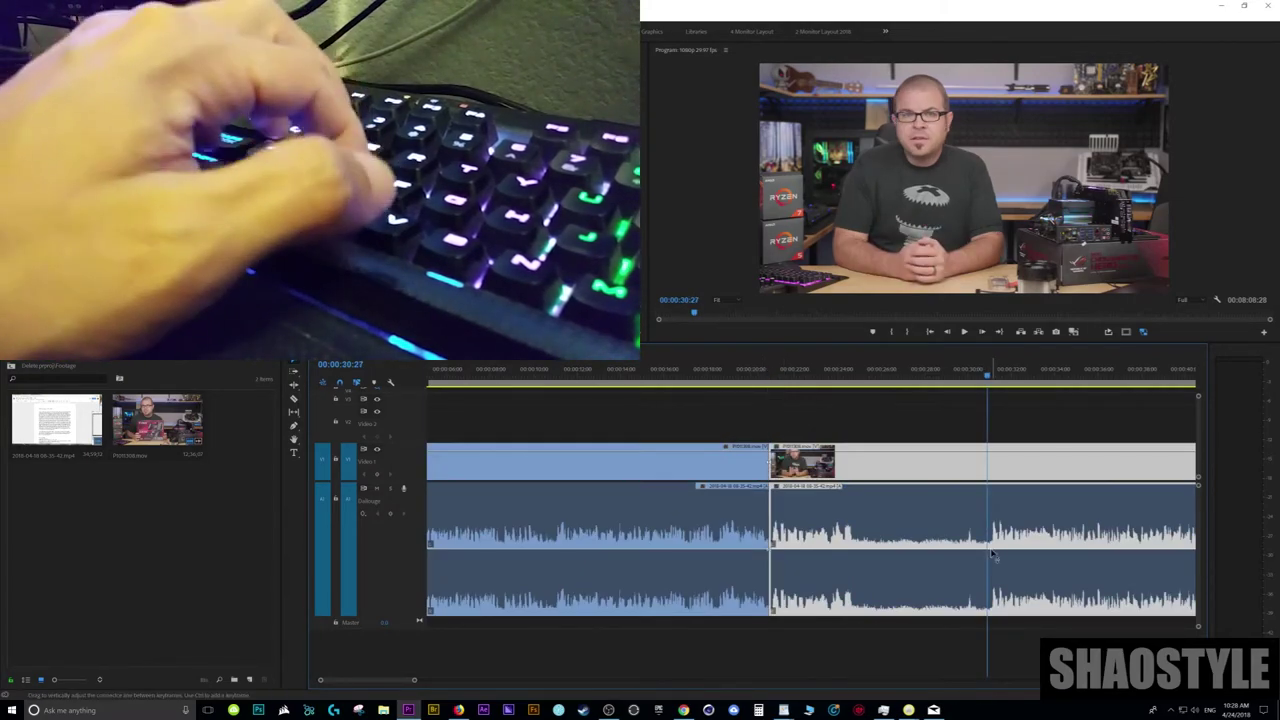
key("Right")
key("Right")
key("shift+Delete")
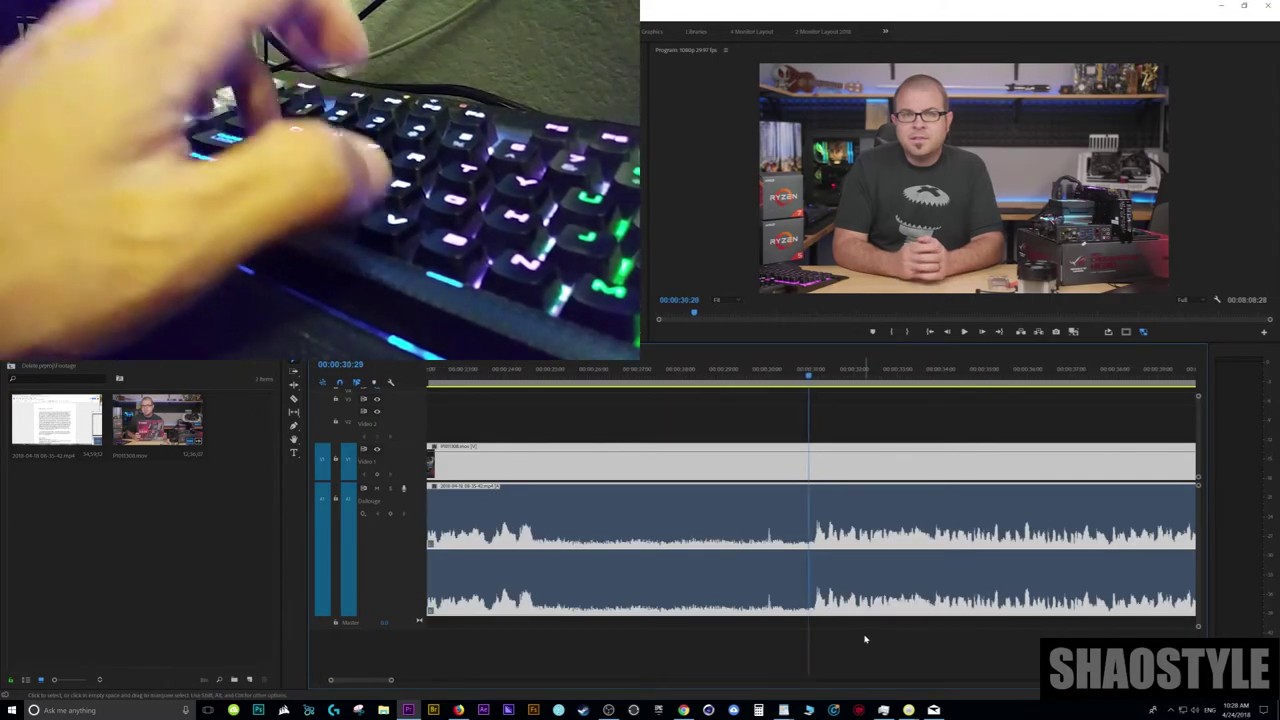
key("Left")
key("minus")
key("minus")
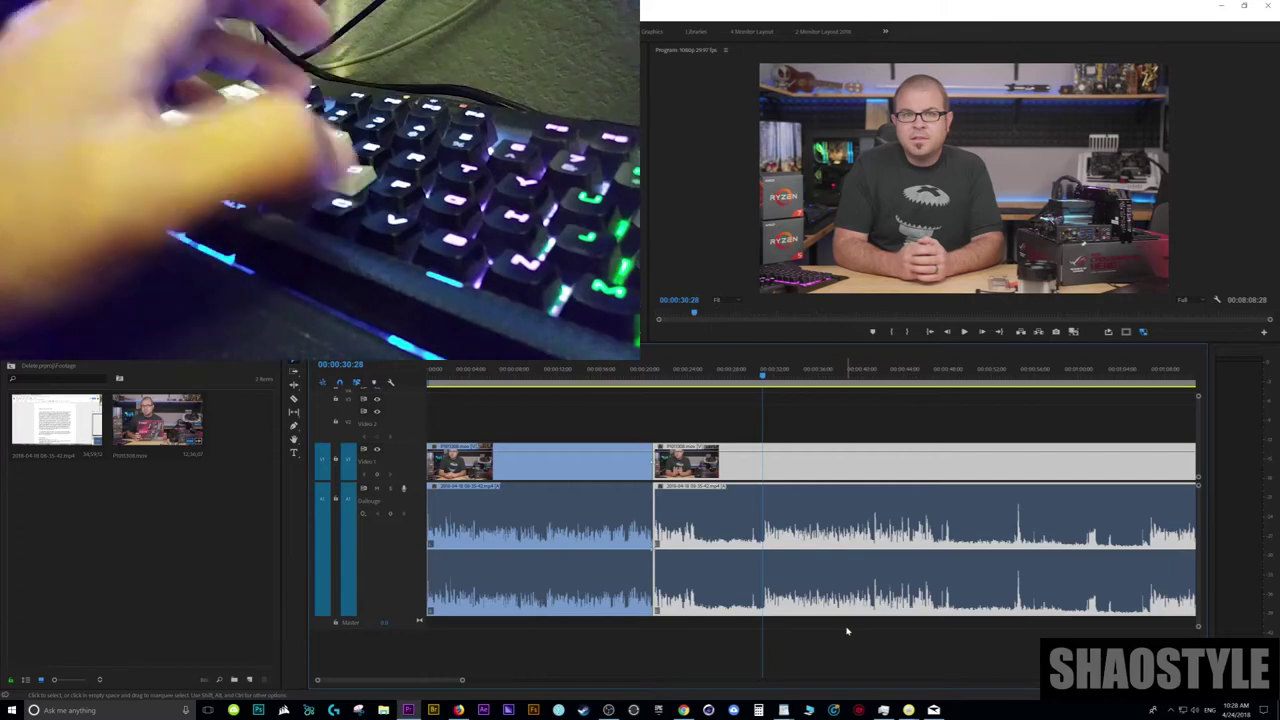
key("q")
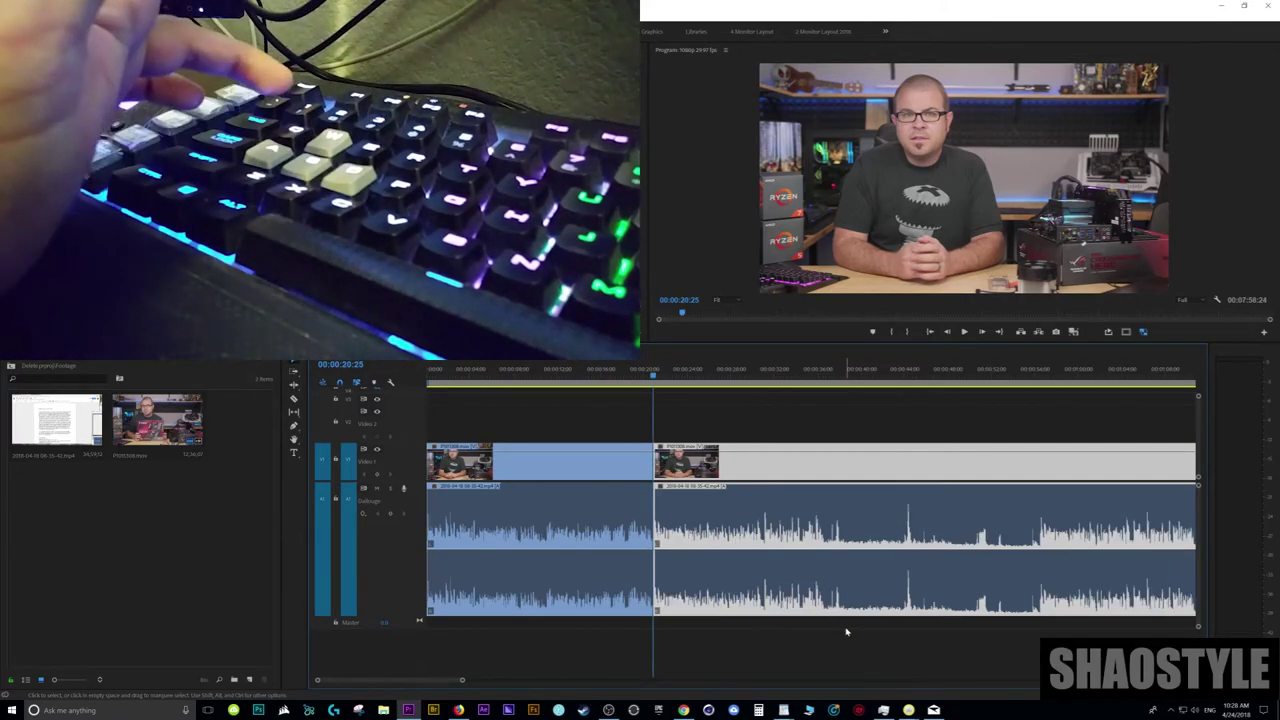
- Play across the cut at 00:00:20:25 from shortly before it and return the playhead to 00:00:20:00
key("equal")
key("equal")
key("equal")
right_click(680, 655)
key("space")
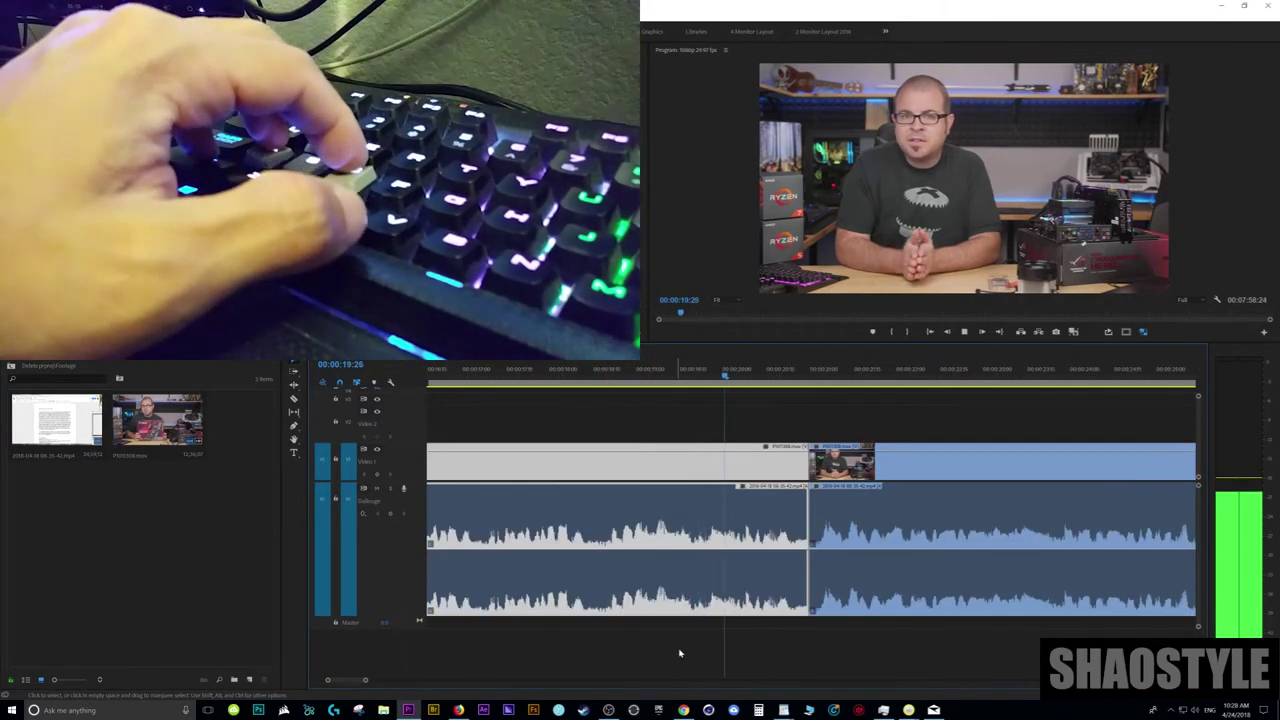
right_click(792, 657)
key("equal")
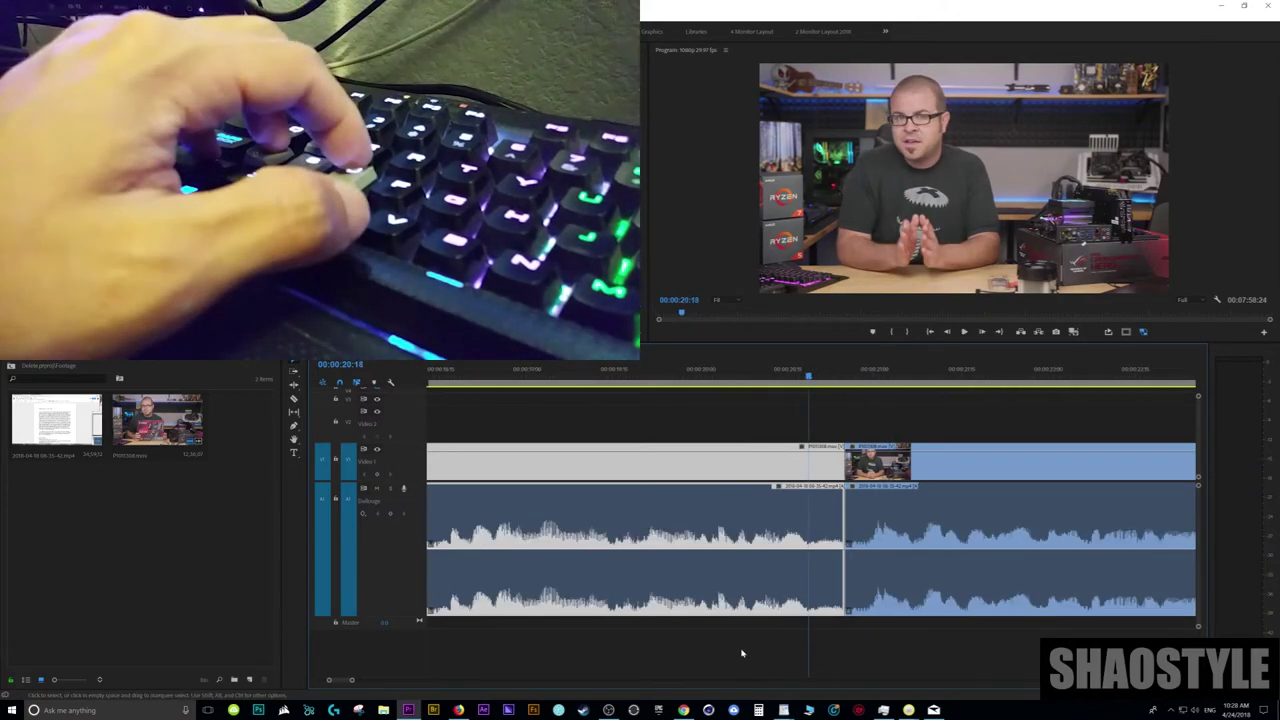
key("space")
right_click(701, 642)
key("minus")
key("minus")
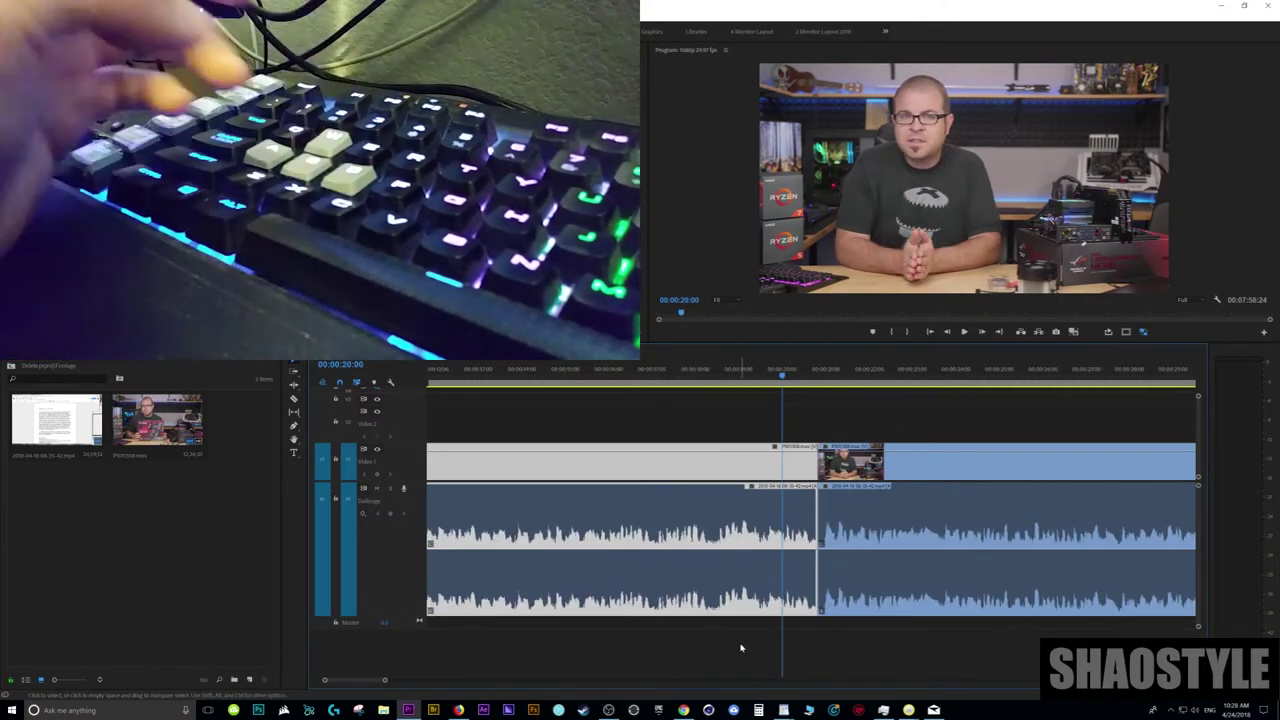
- Replay the last second of dialogue before the cut from several nearby frames to examine how the first segment ends
key("equal")
key("minus")
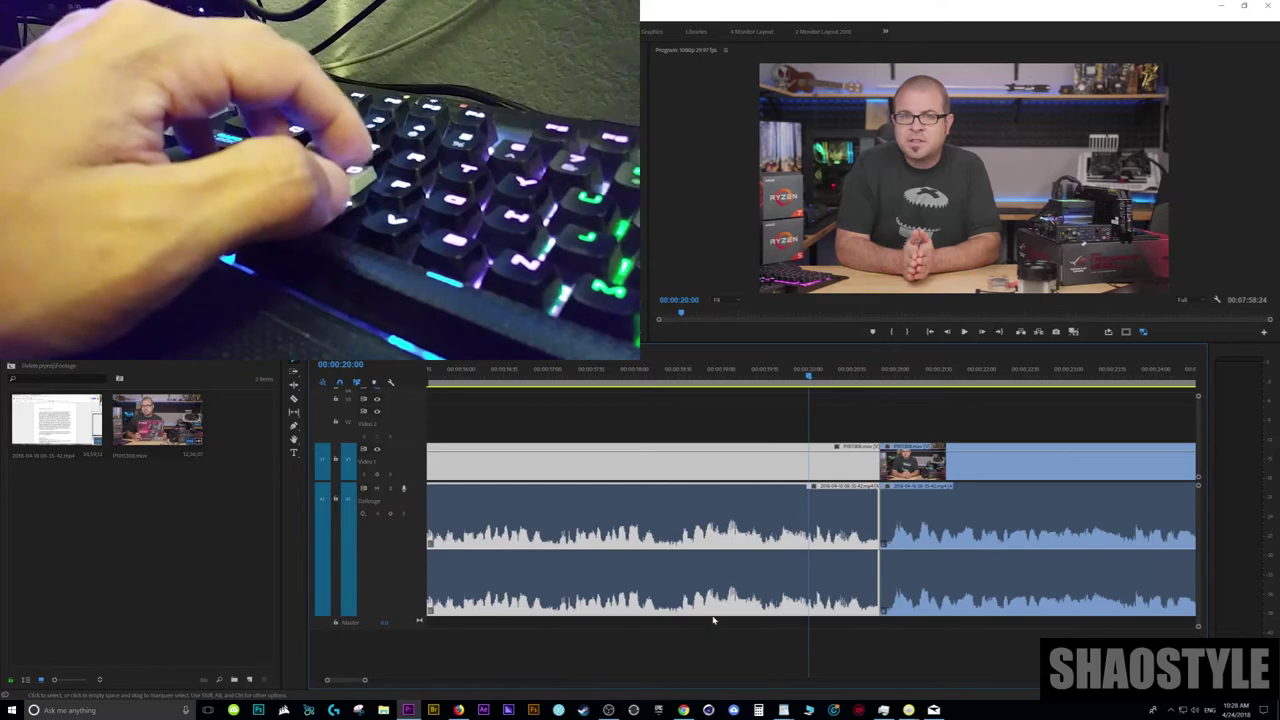
key("Right")
key("equal")
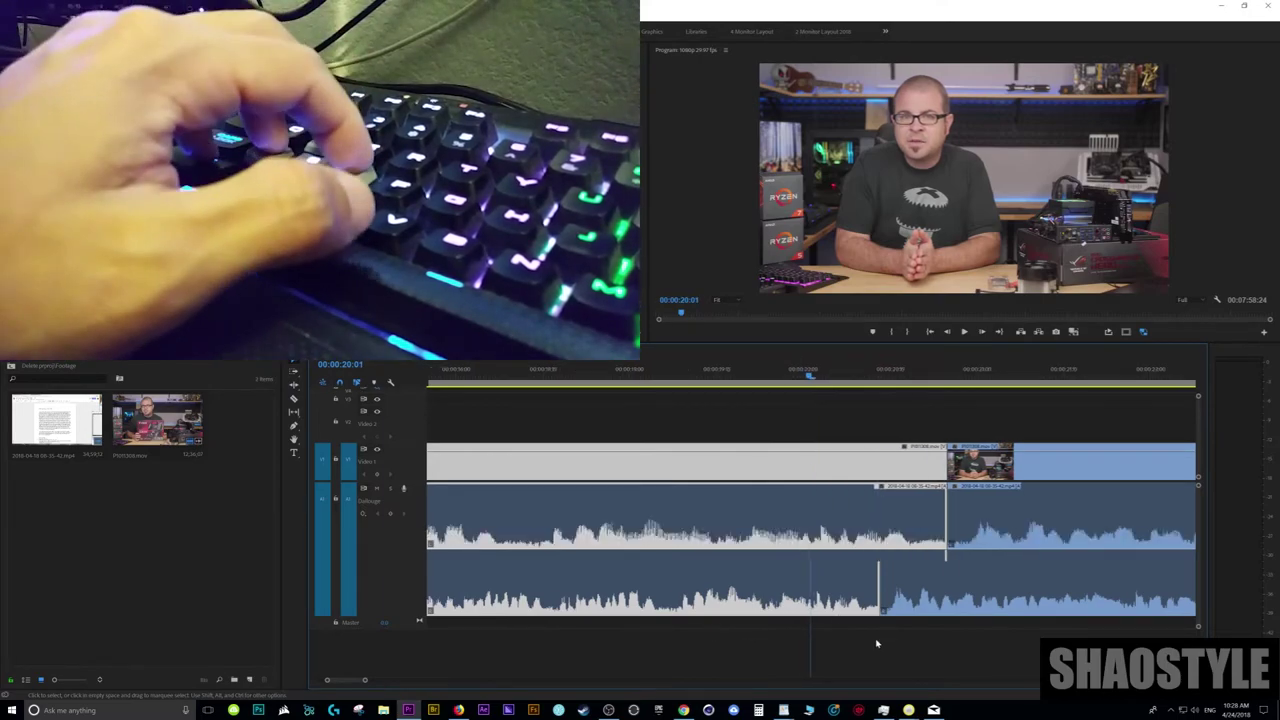
key("shift+Left")
key("space")
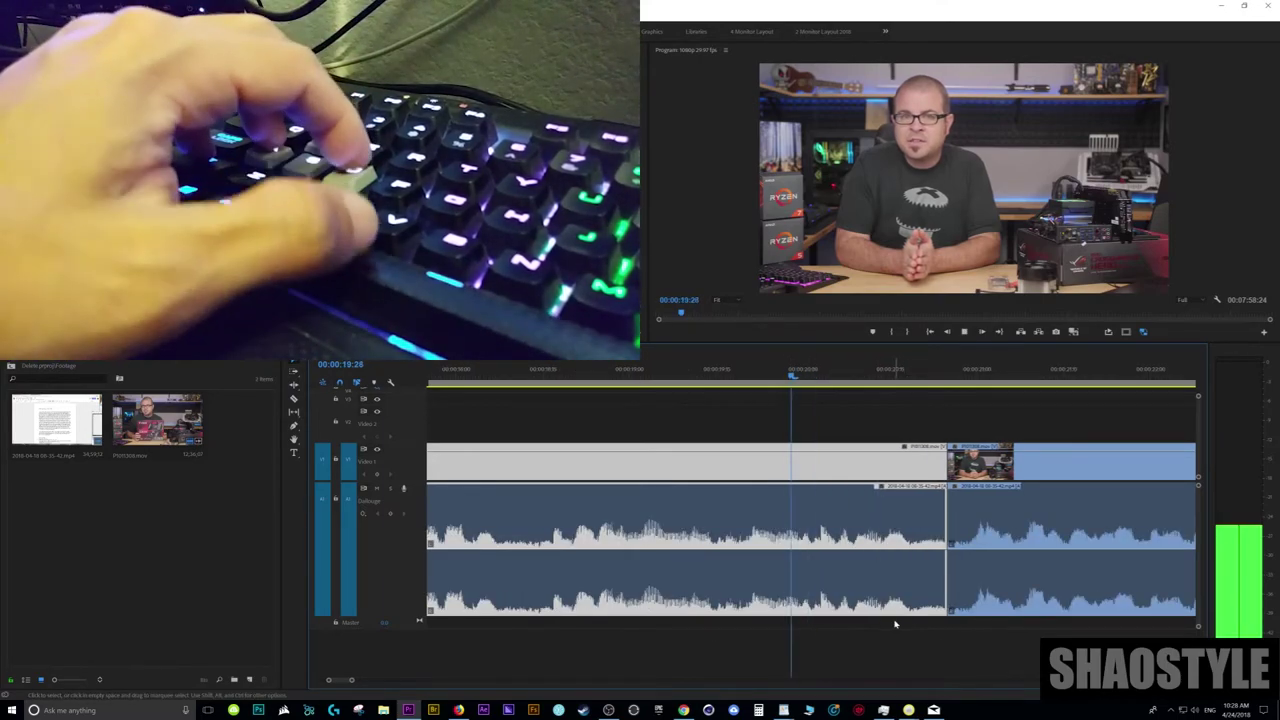
key("space")
left_click(814, 624)
key("space")
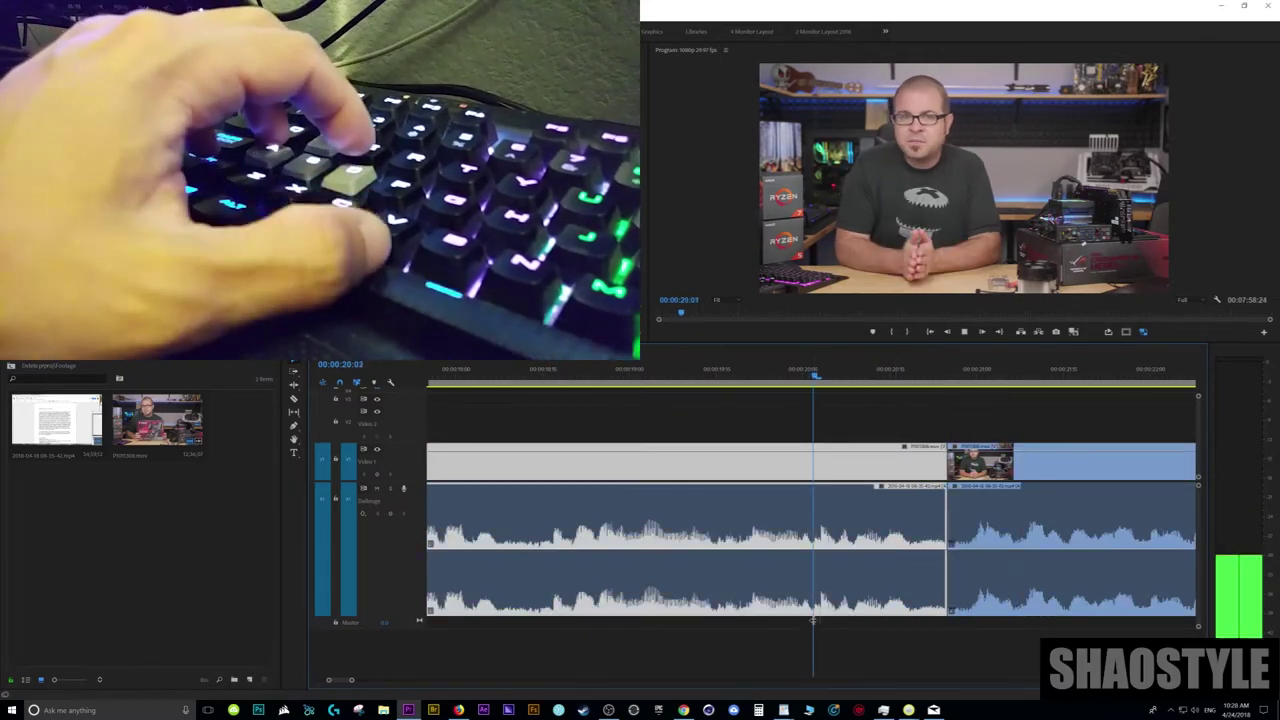
left_click(798, 618)
key("space")
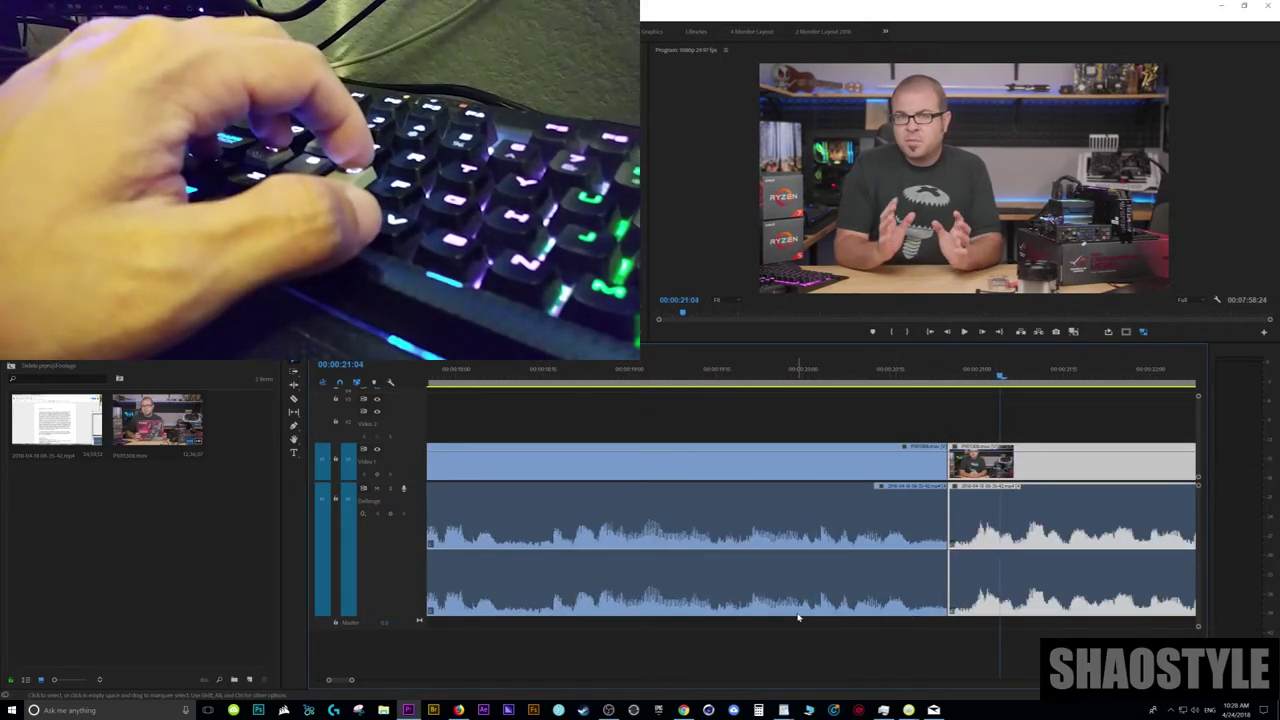
- Play from 00:00:19:29, stop at 00:00:20:23, and ripple trim the first segment's end to that frame, undoing and repeating the trim once
left_click(798, 618)
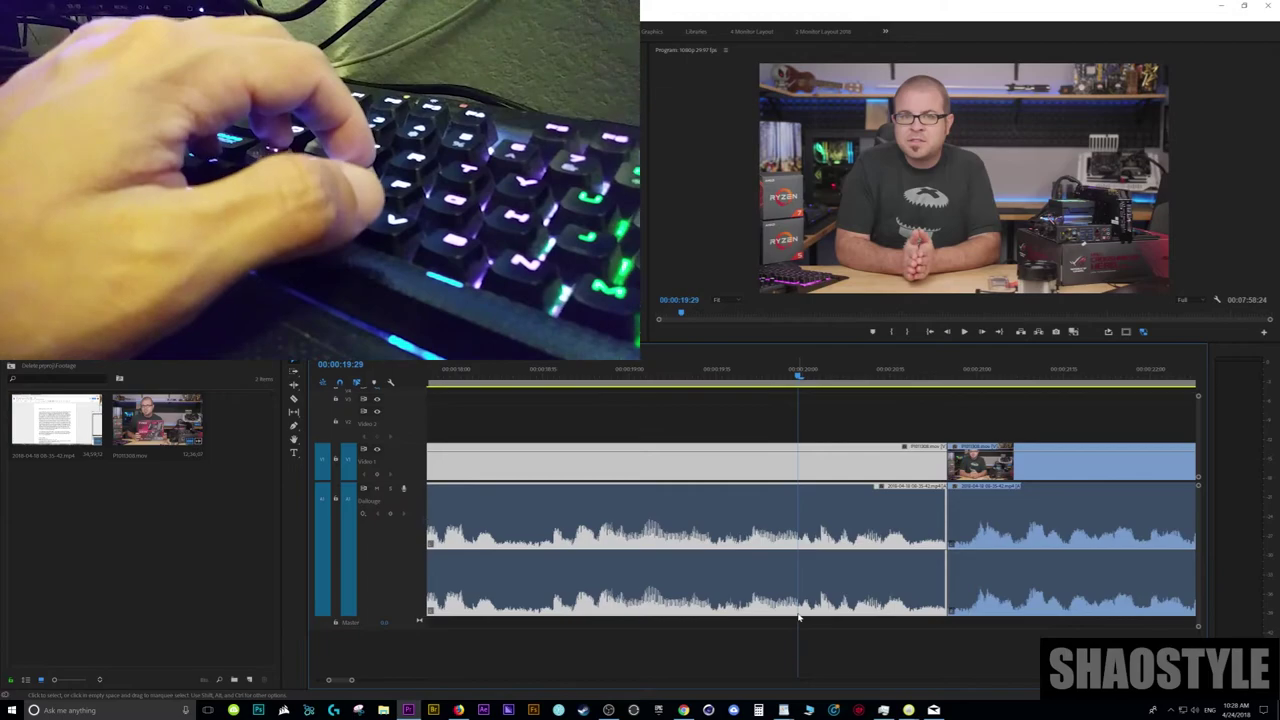
key("space")
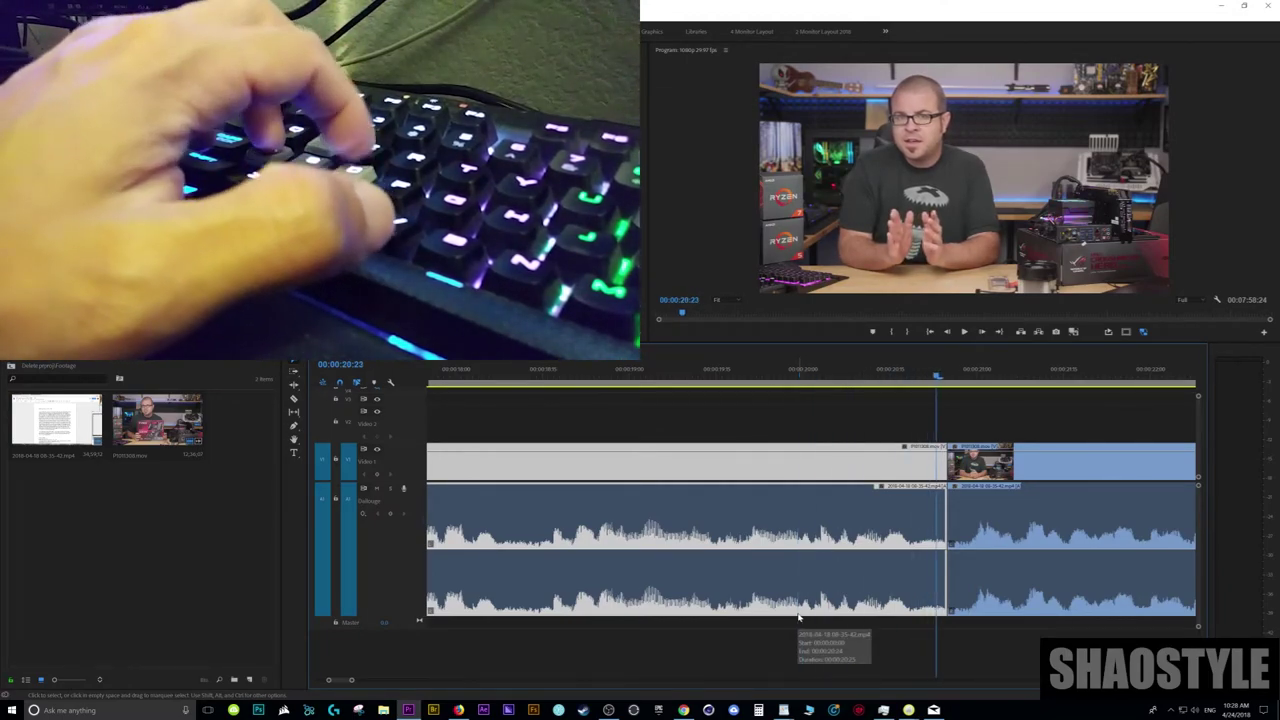
key("e")
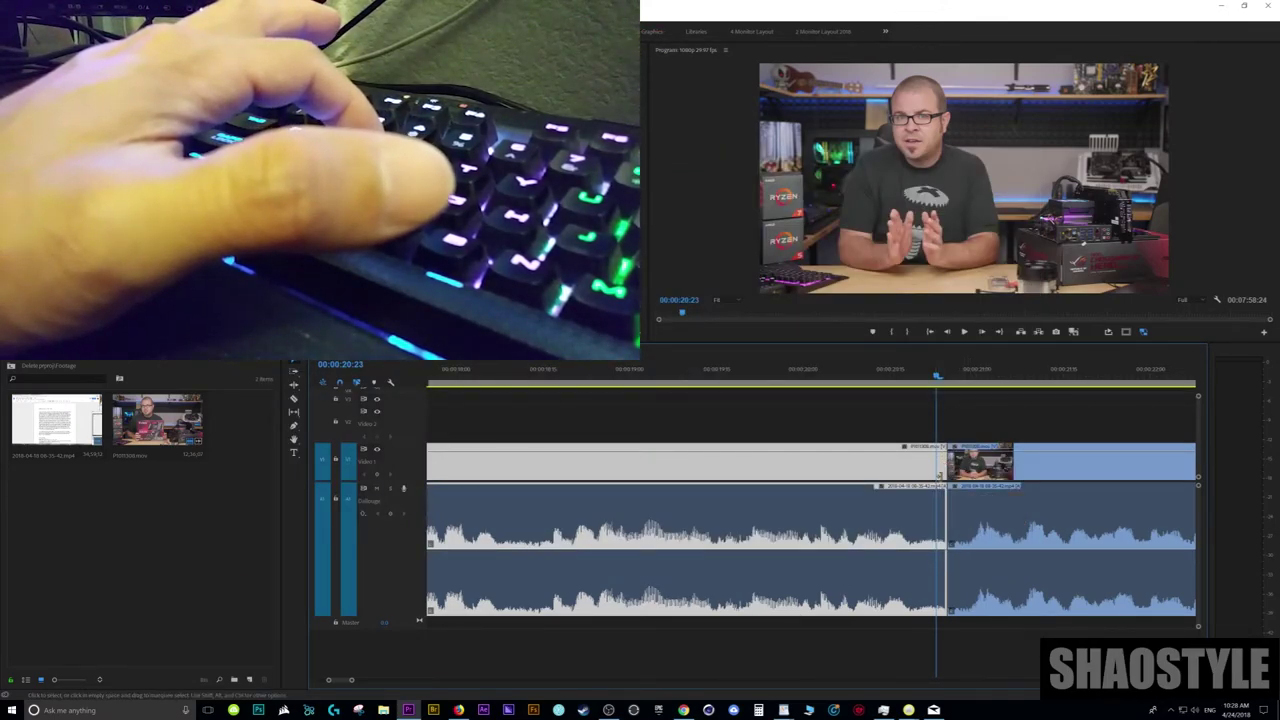
key("=")
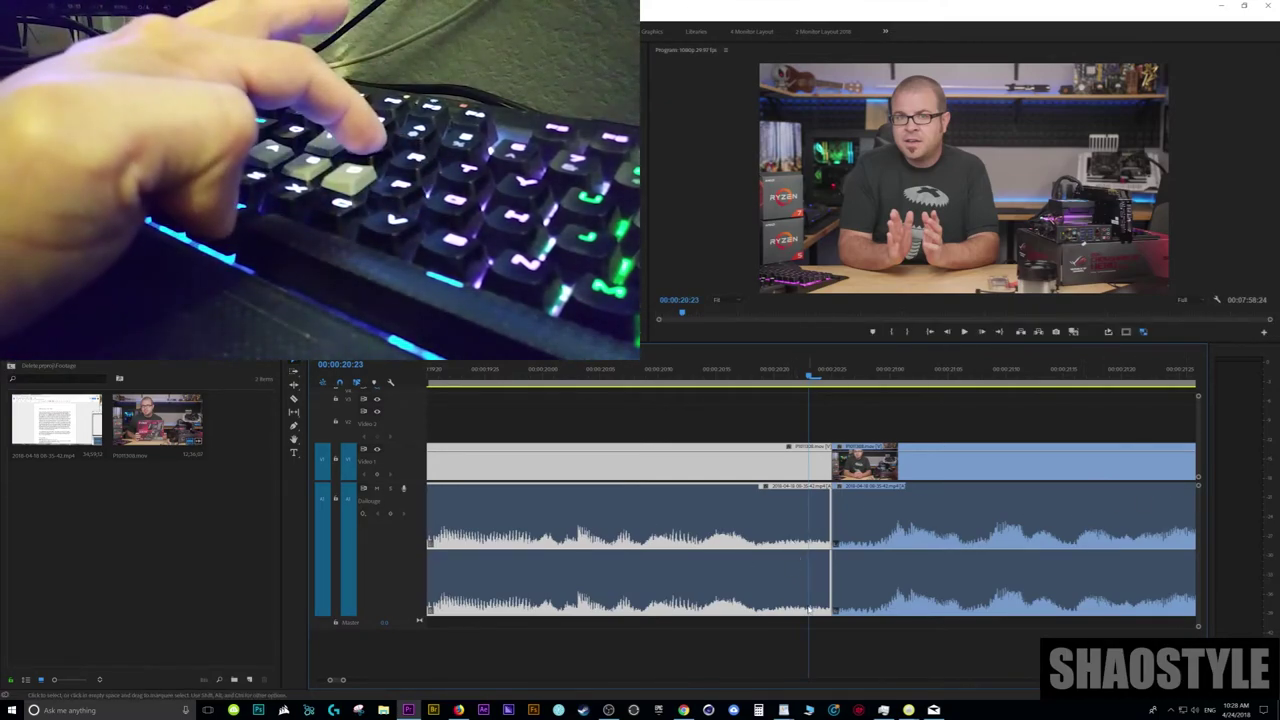
key("w")
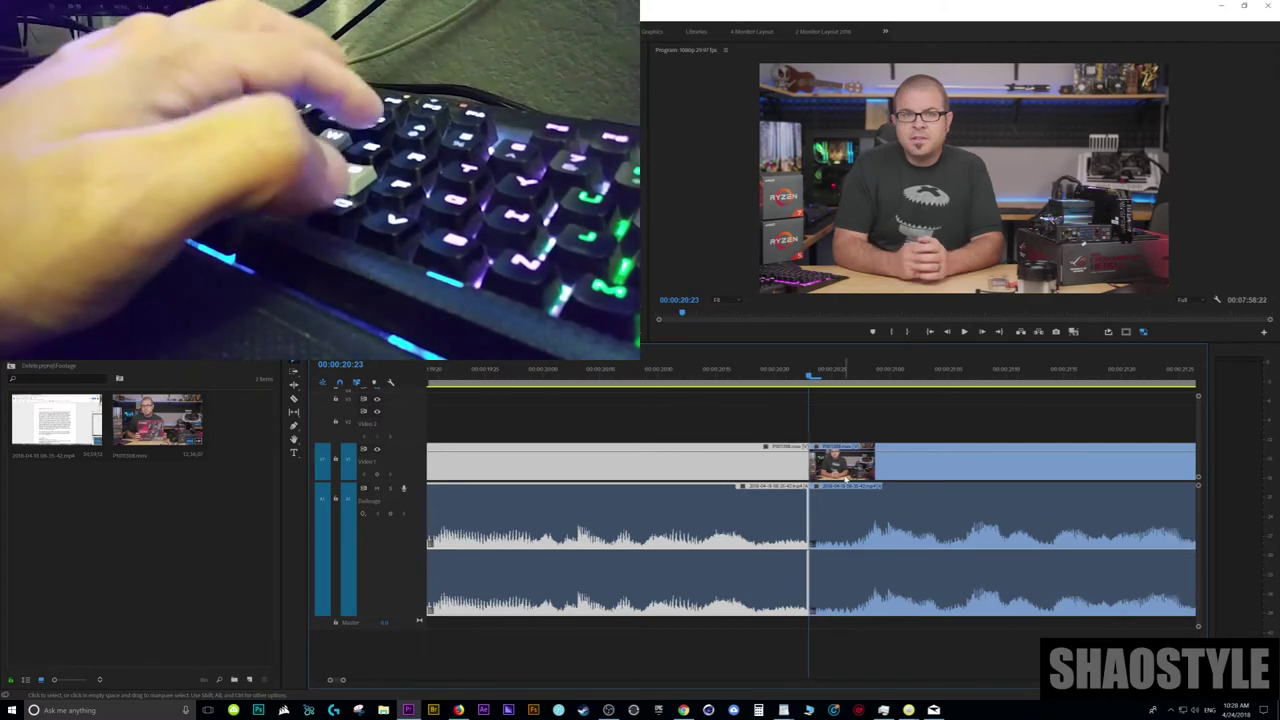
key("ctrl+z")
key("w")
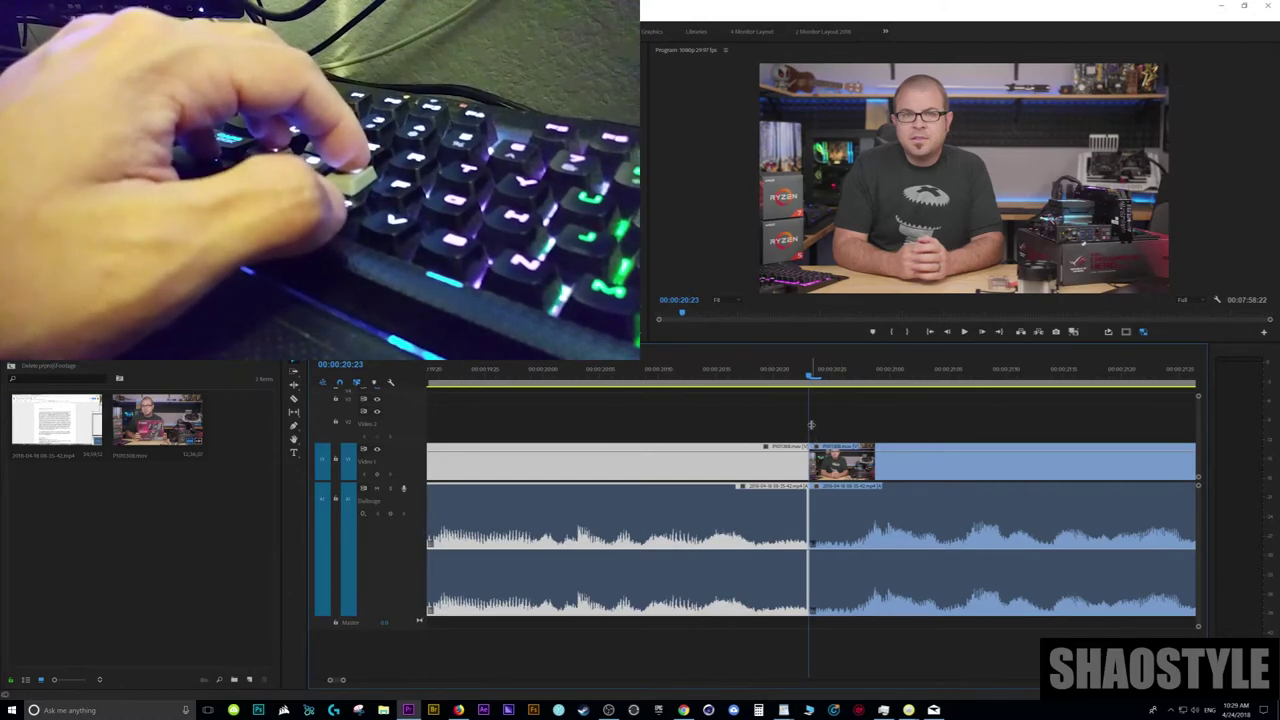
- Apply the default video and audio transitions at the 00:00:20:23 cut, undo them, and reapply them with both tracks' edit points selected
key("shift+d")
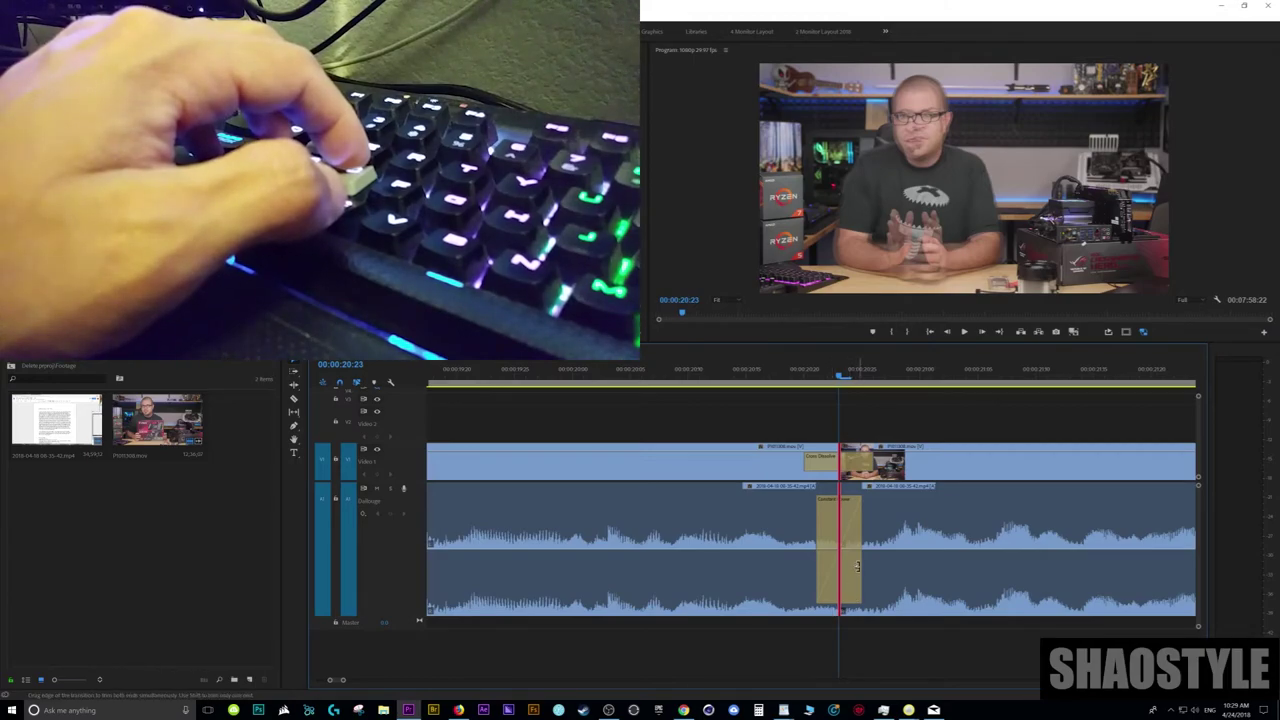
key("ctrl+z")
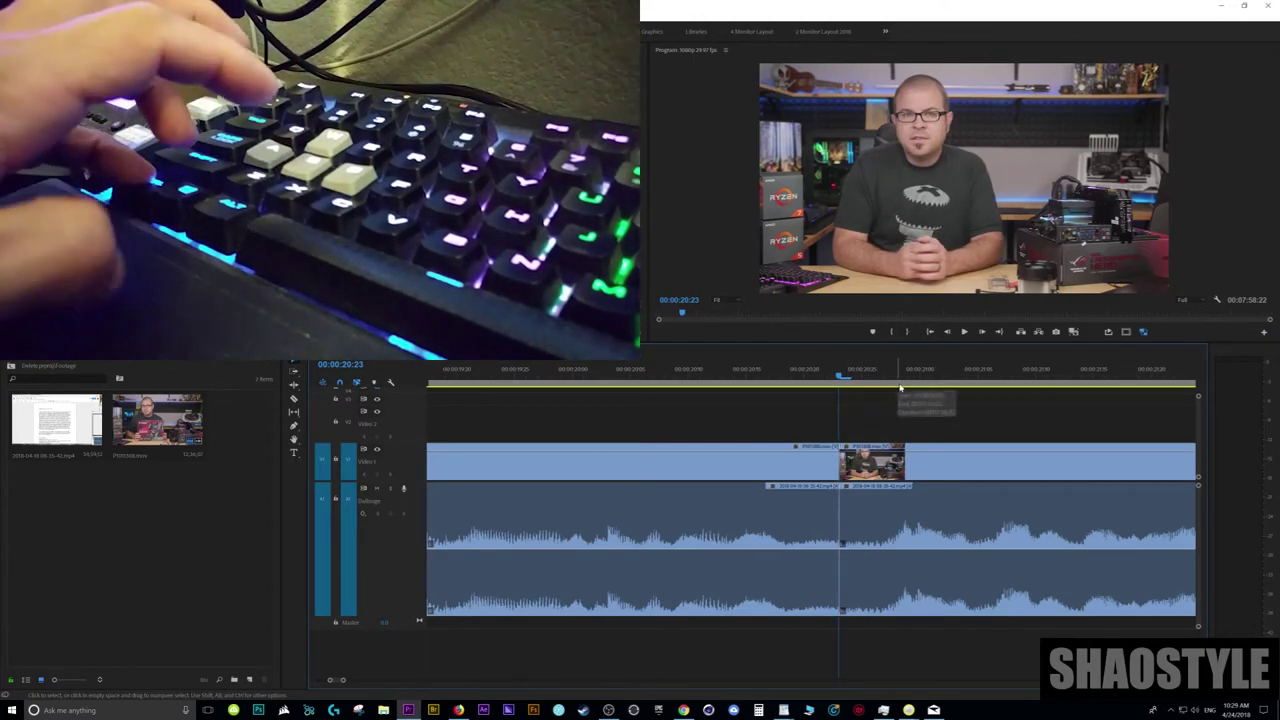
left_click_drag(882, 410, 819, 606)
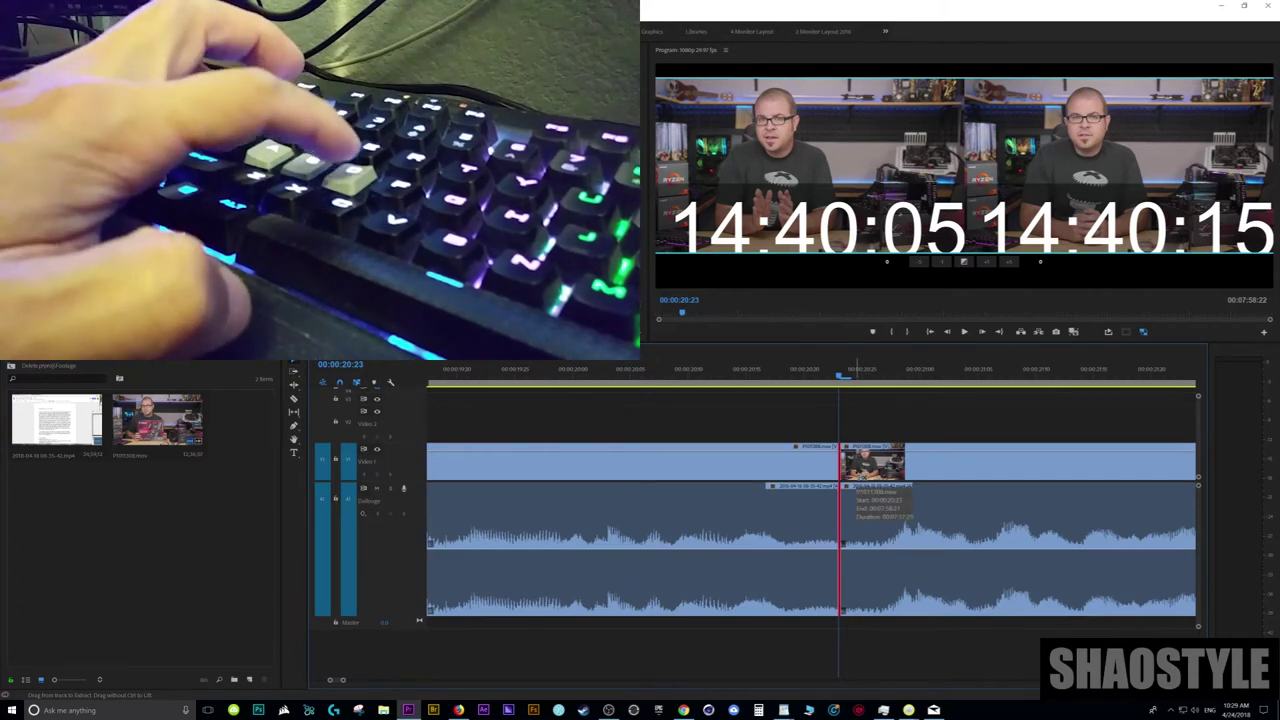
key("shift+d")
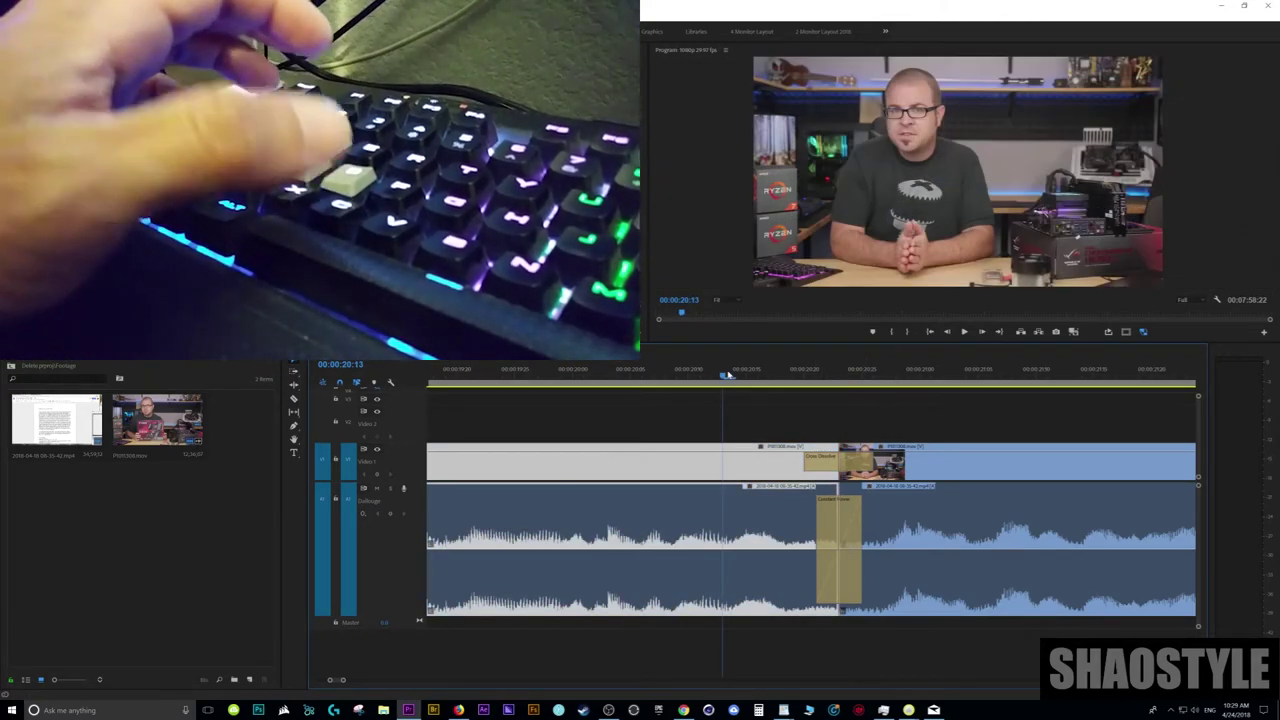
- Play through the new transitions from 00:00:20:13 and replay them from just before the cut
key("space")
key("=")
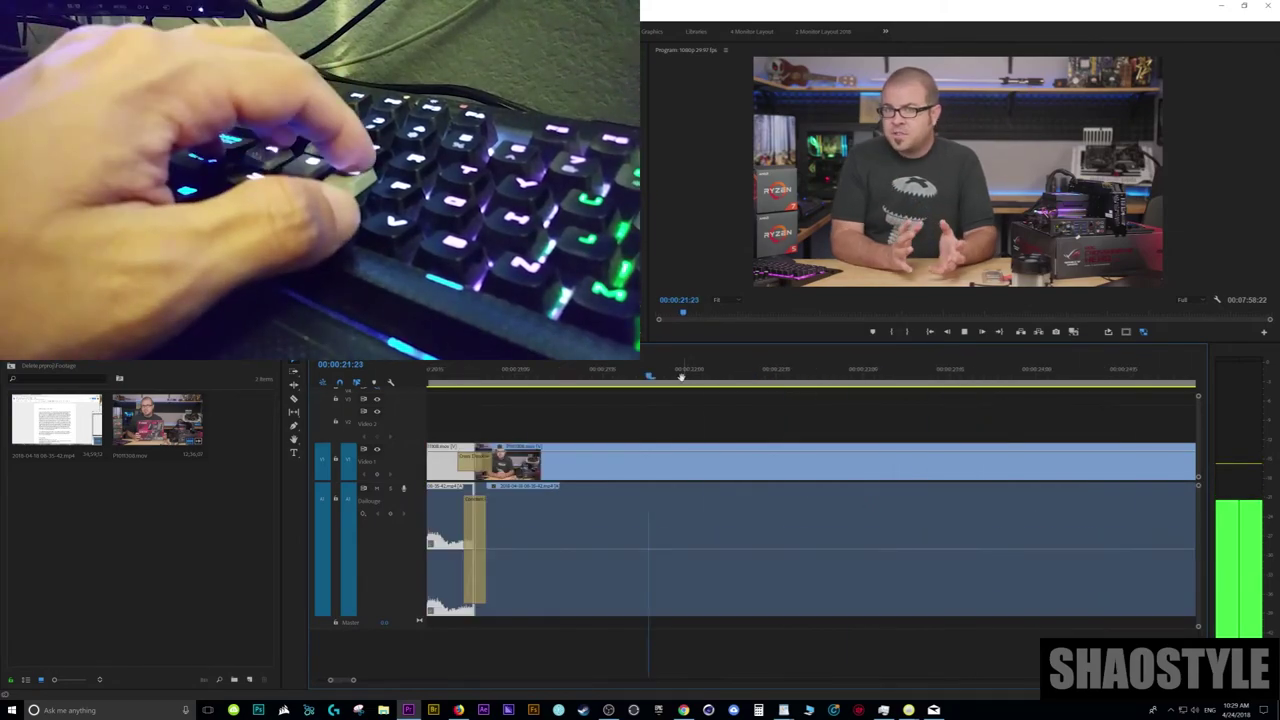
key("-")
left_click(586, 374)
key("space")
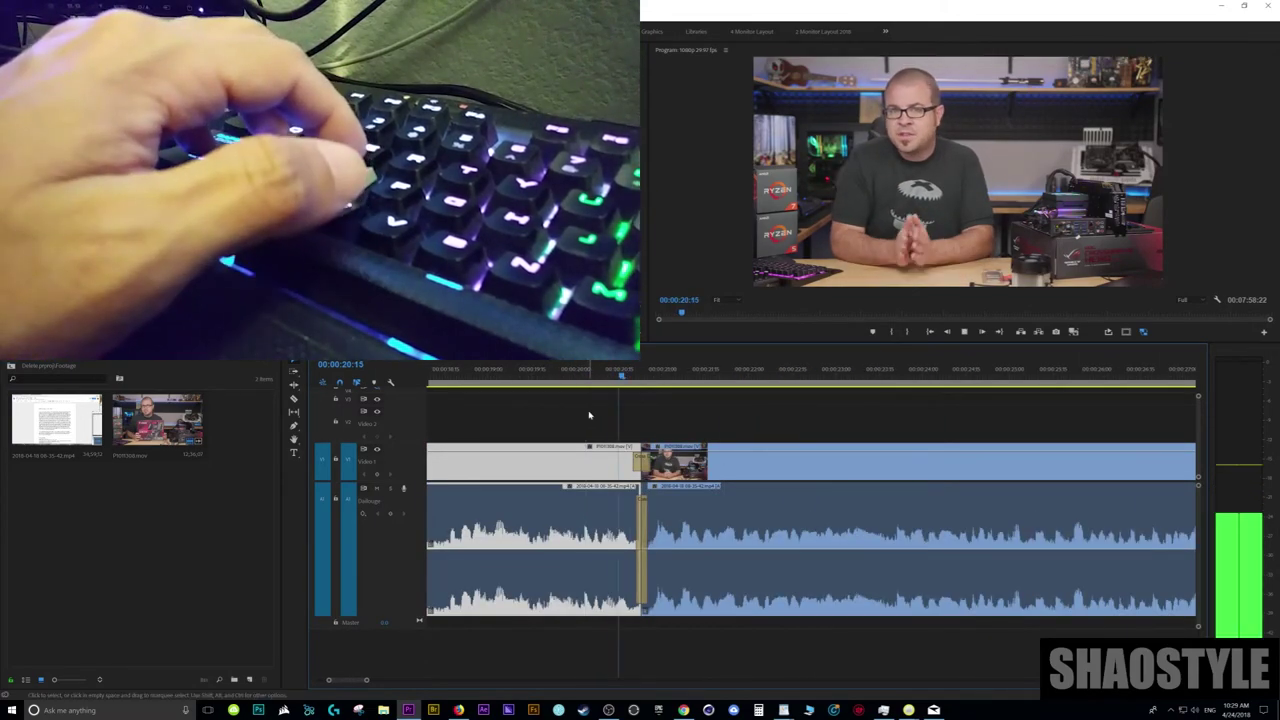
- Stop playback at 00:00:21:21 and move the playhead to 00:00:36:17, where the talking pauses in the second segment
key("space")
key("-")
key("-")
key("-")
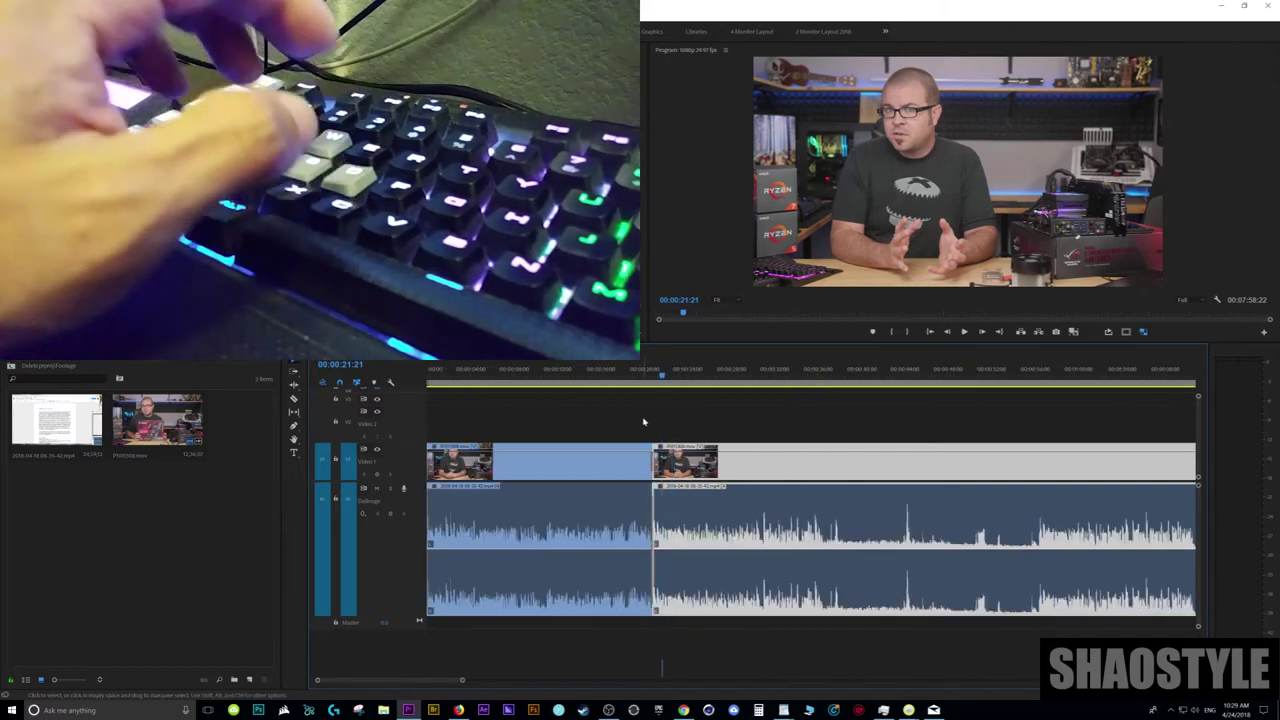
key("w")
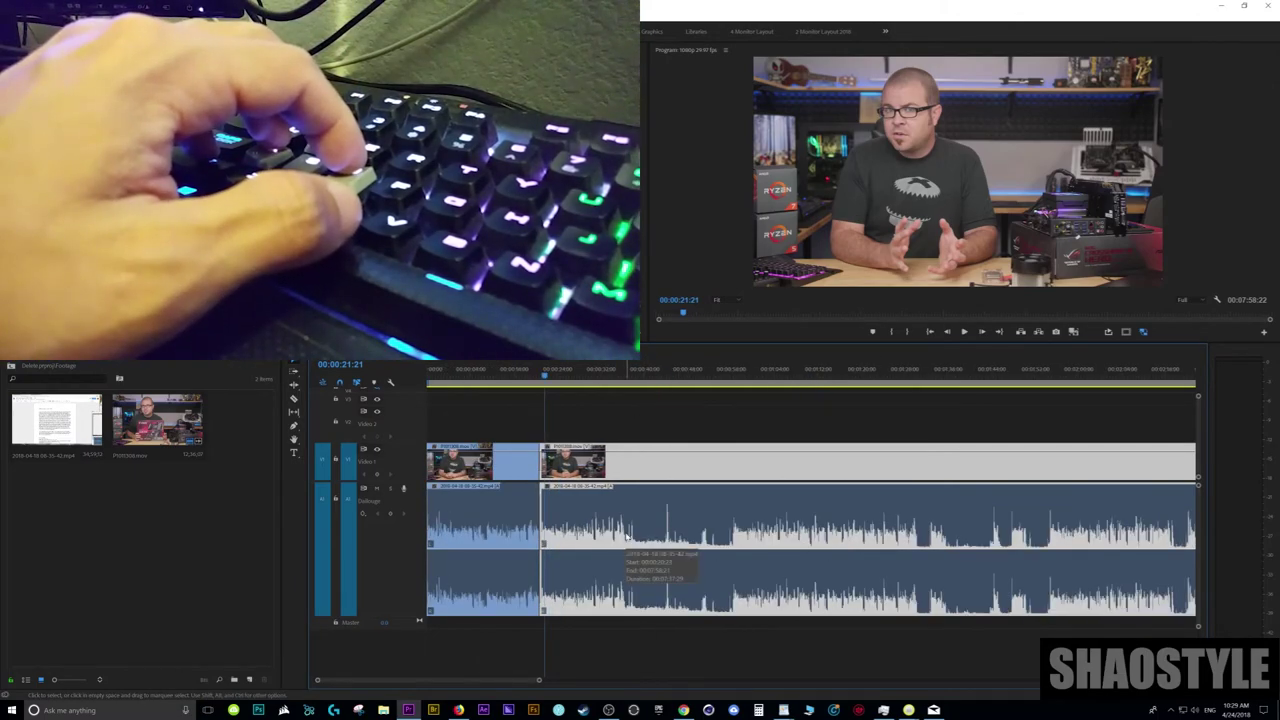
key("backslash")
key("=")
key("=")
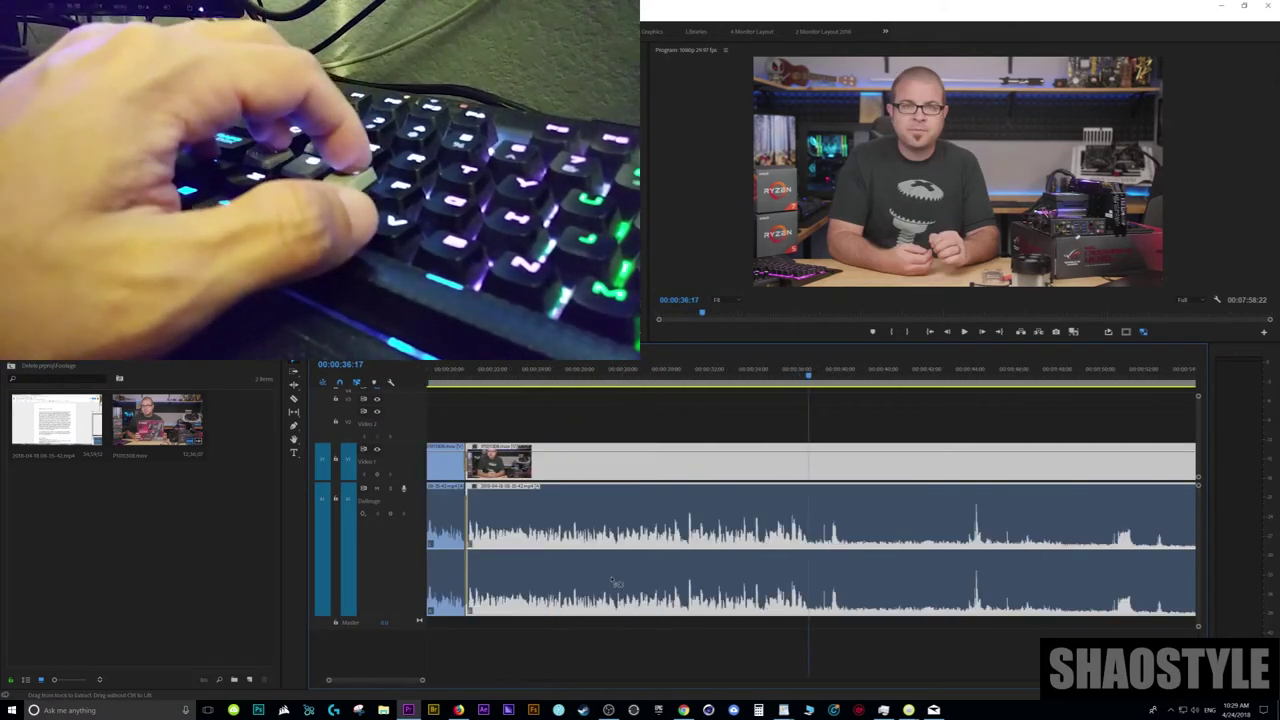
- Examine the dialogue waveform around 00:00:36:17 and across the whole sequence at several timeline scales for gaps between spoken passages
key("minus")
key("minus")
key("minus")
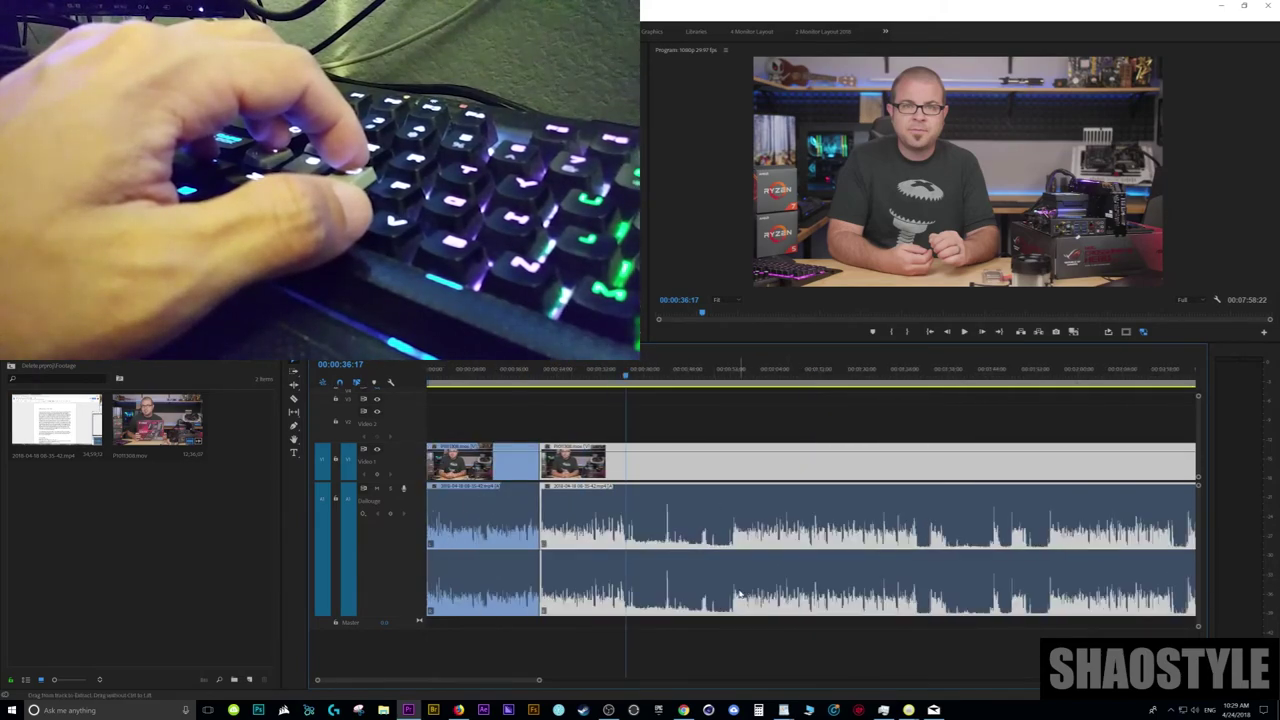
key("minus")
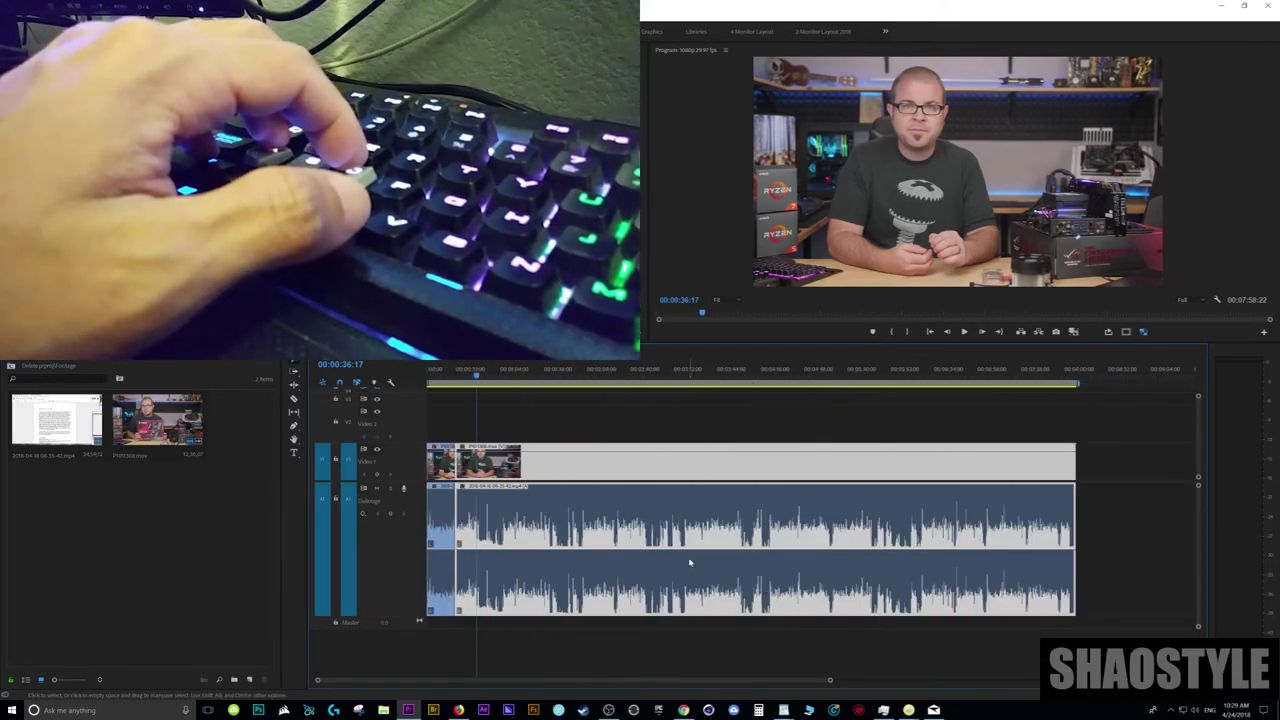
key("minus")
key("equal")
key("equal")
key("equal")
key("minus")
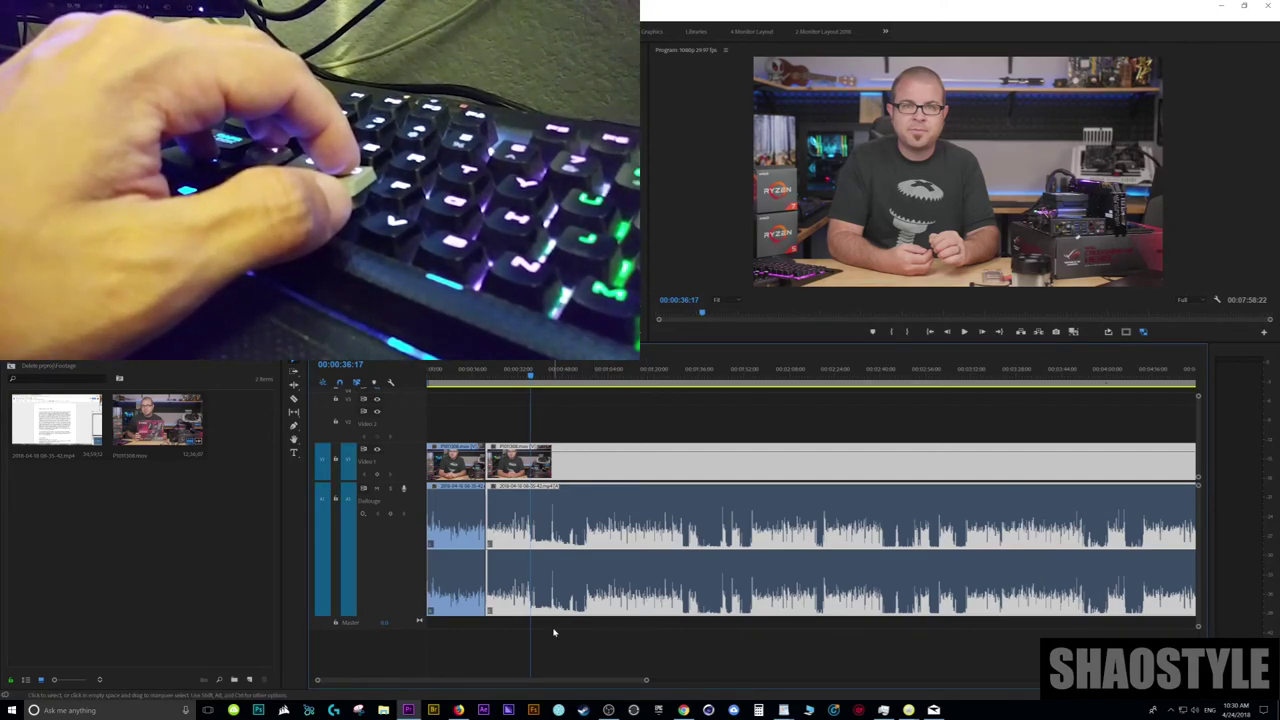
key("=")
key("=")
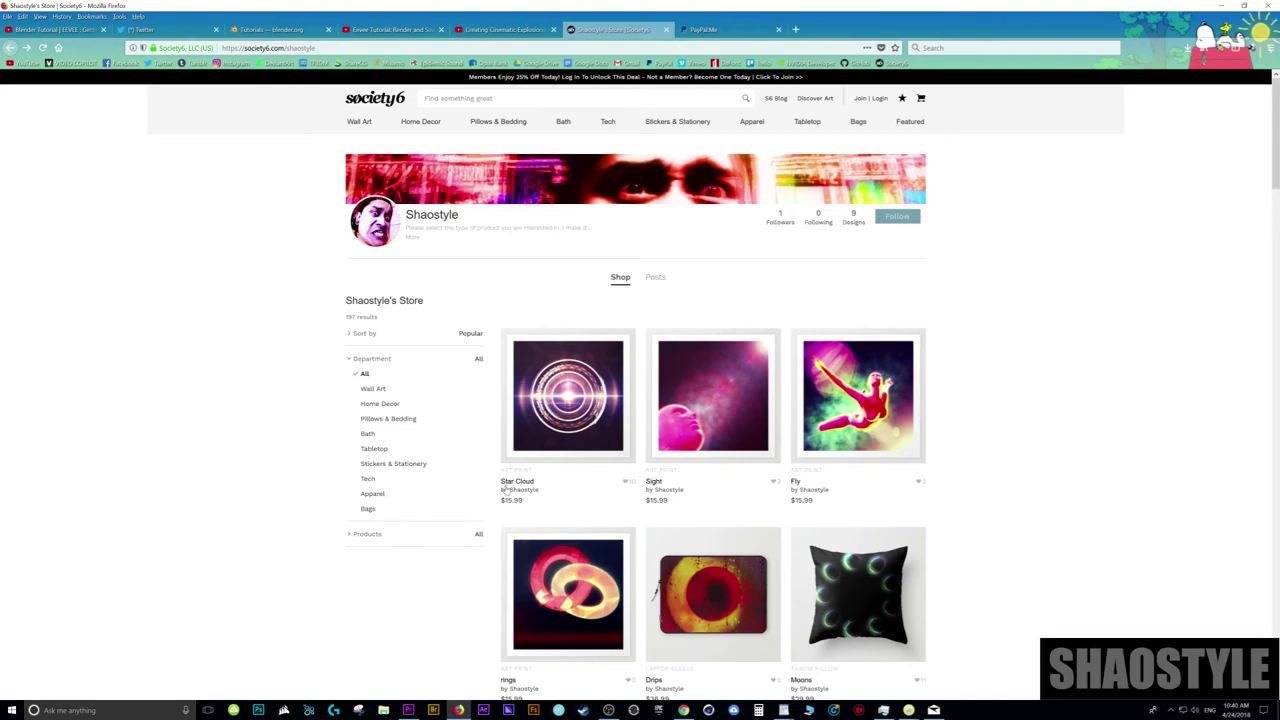
- Switch to Firefox and browse the art prints and other products in Shaostyle's Society6 store
scroll(927, 487, "down", 1)
scroll(883, 445, "down", 5)
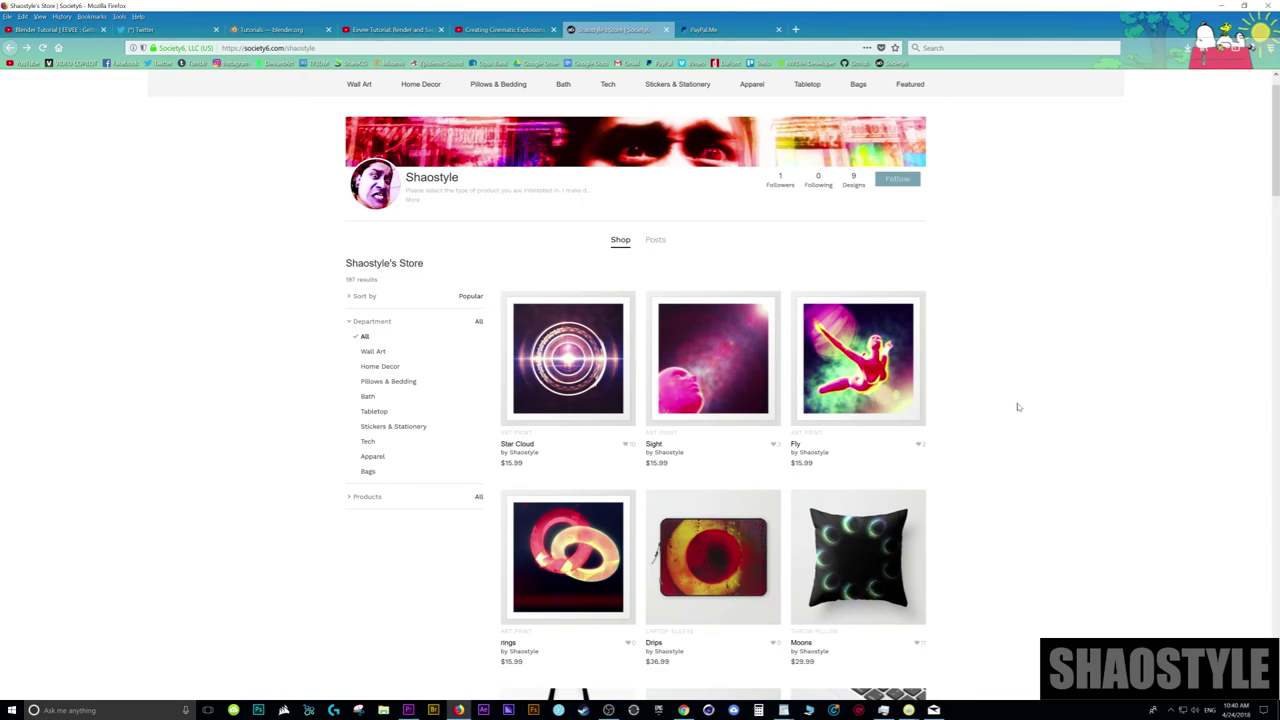
scroll(899, 497, "down", 3)
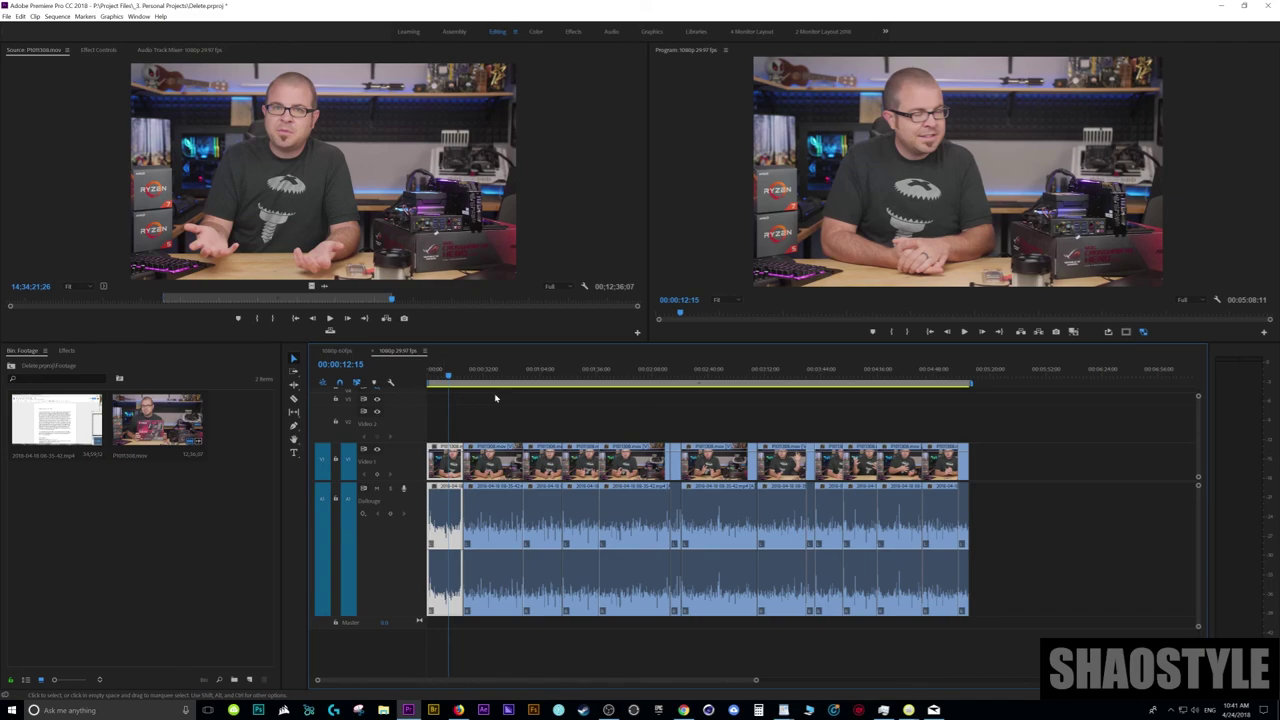
- Switch to Premiere Pro and deselect the first clip of the edited 1080p sequence
left_click(605, 417)
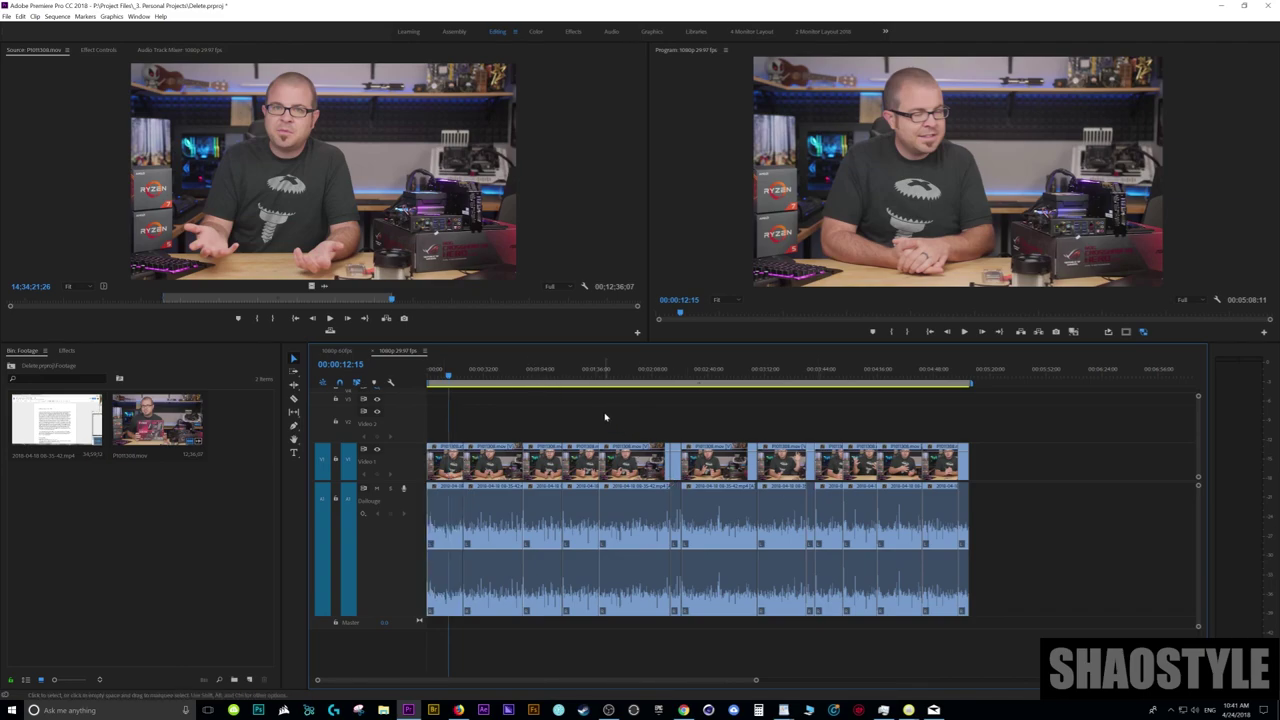